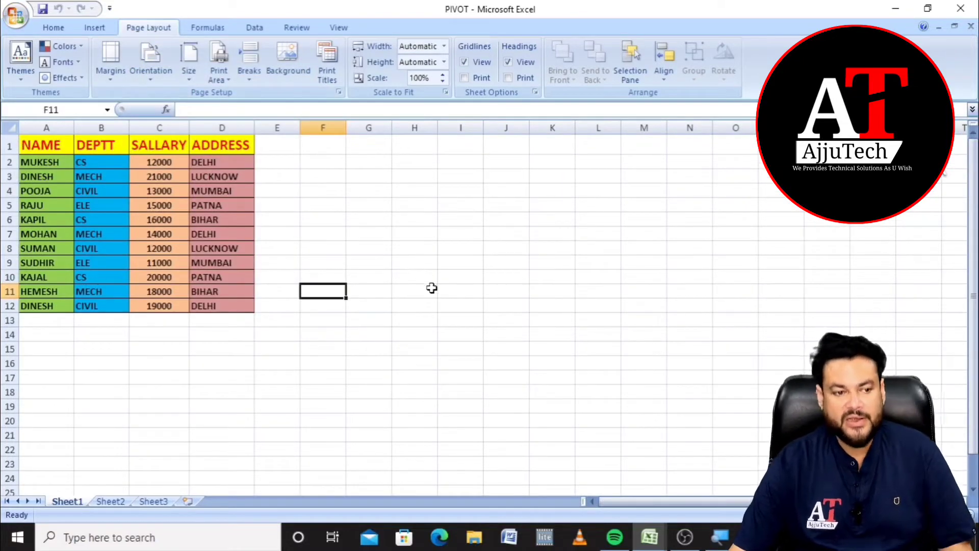
- Fill the employee data in A2:D12 down through row 100
{"action": "left_click_drag", "start_coordinate": [66, 166], "coordinate": [217, 360]}
{"action": "scroll", "coordinate": [218, 310], "scroll_direction": "up", "scroll_amount": 20}
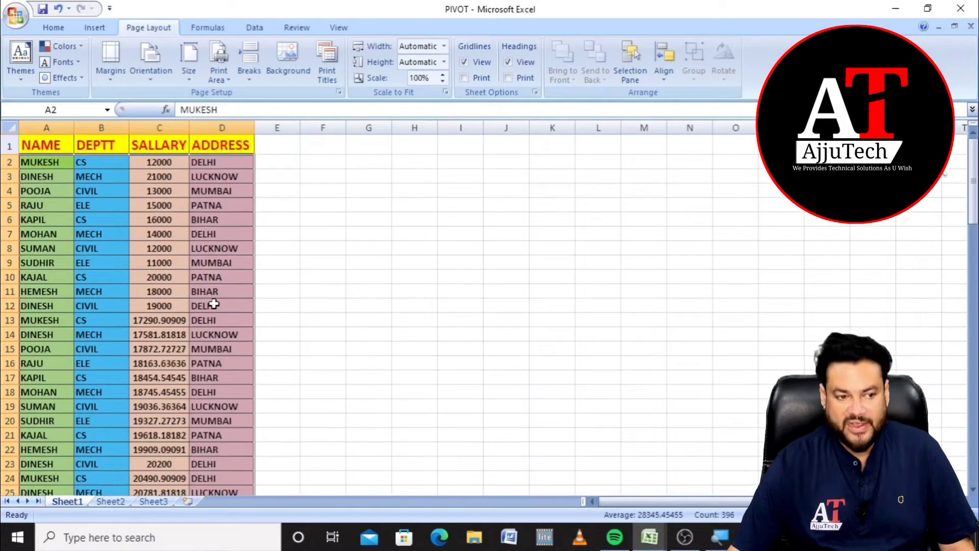
{"action": "left_click", "coordinate": [319, 231]}
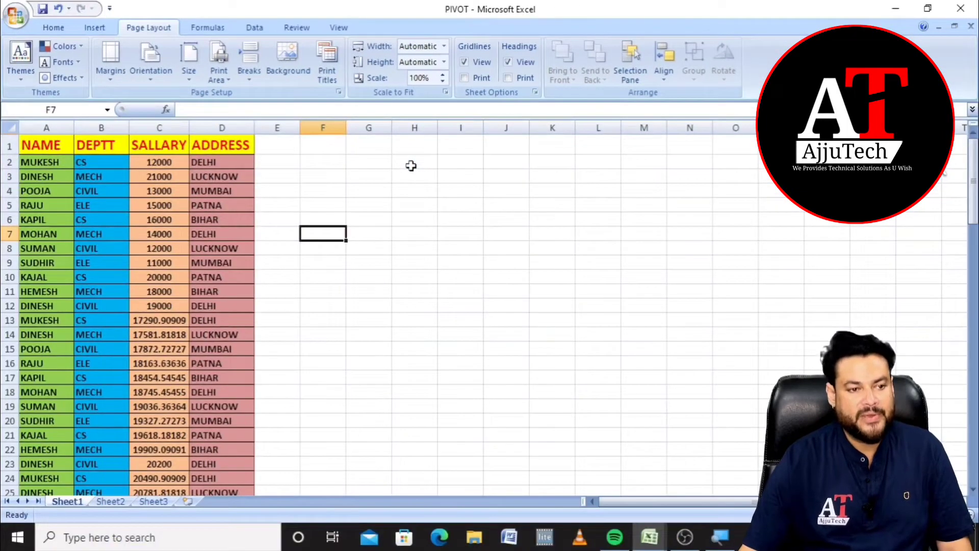
- Inspect the last rows of the first page in the sheet's print preview, then return to the worksheet
{"action": "left_click", "coordinate": [23, 21]}
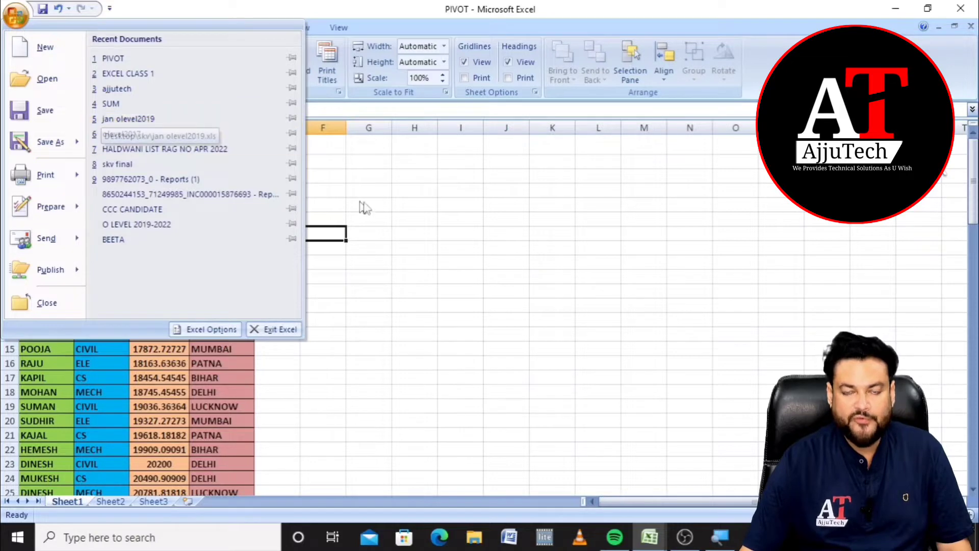
{"action": "left_click", "coordinate": [359, 146]}
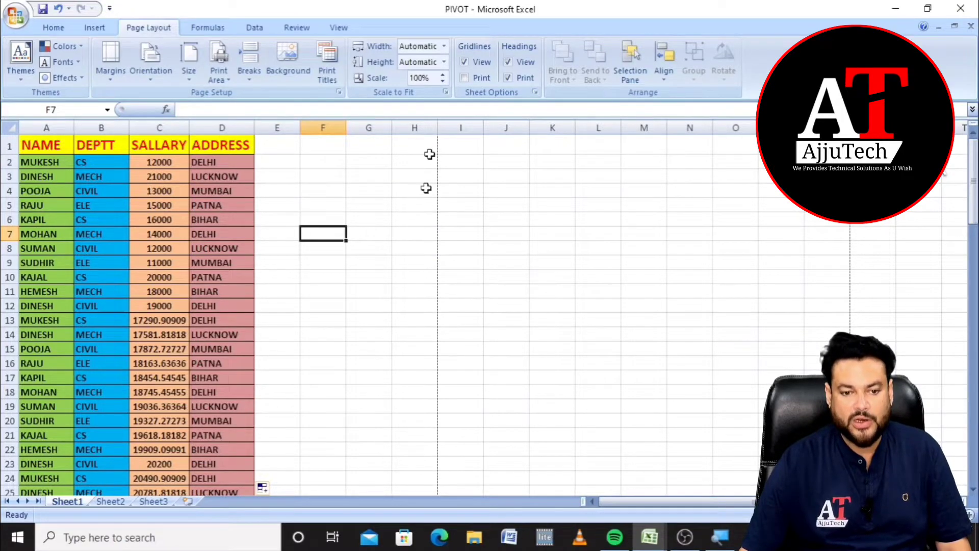
{"action": "scroll", "coordinate": [420, 260], "scroll_direction": "down", "scroll_amount": 11}
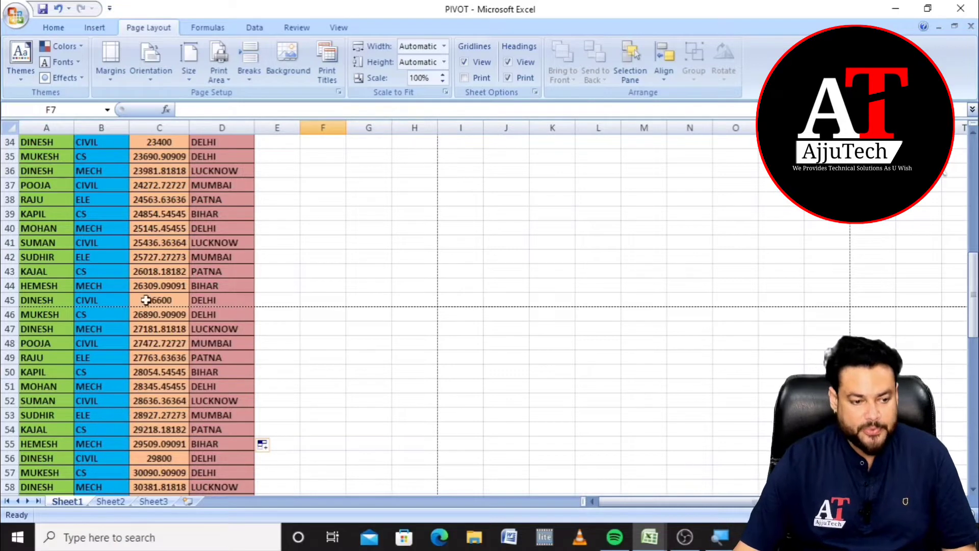
{"action": "left_click", "coordinate": [15, 16]}
{"action": "mouse_move", "coordinate": [69, 176]}
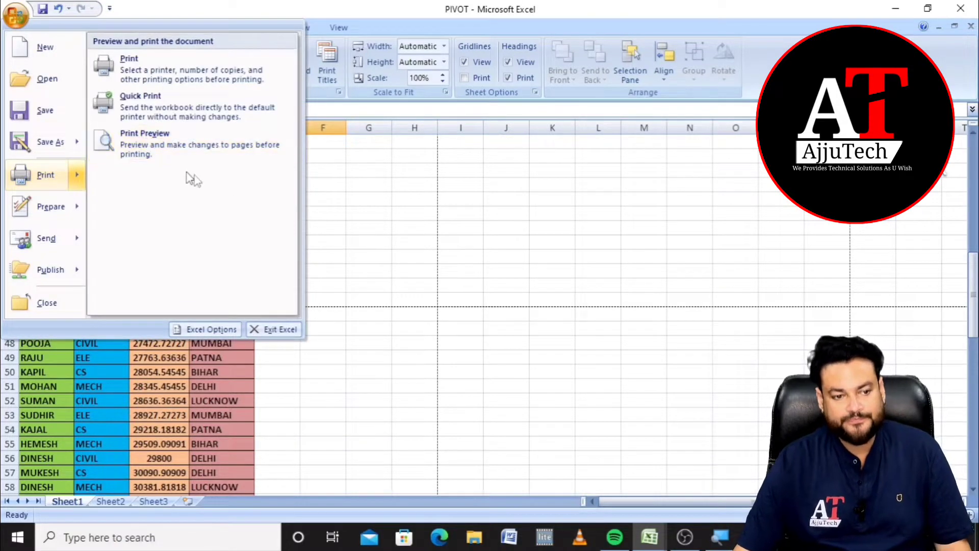
{"action": "left_click", "coordinate": [186, 137]}
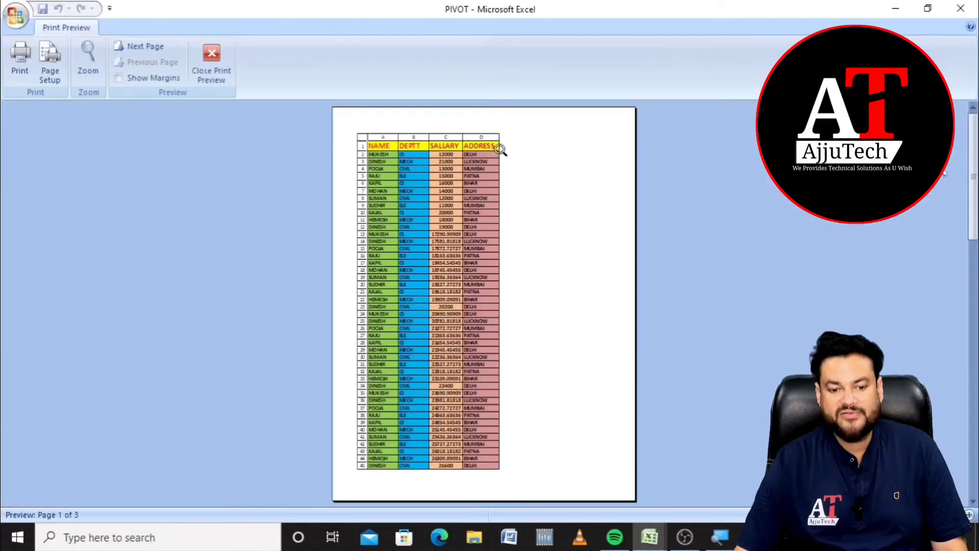
{"action": "left_click", "coordinate": [365, 473]}
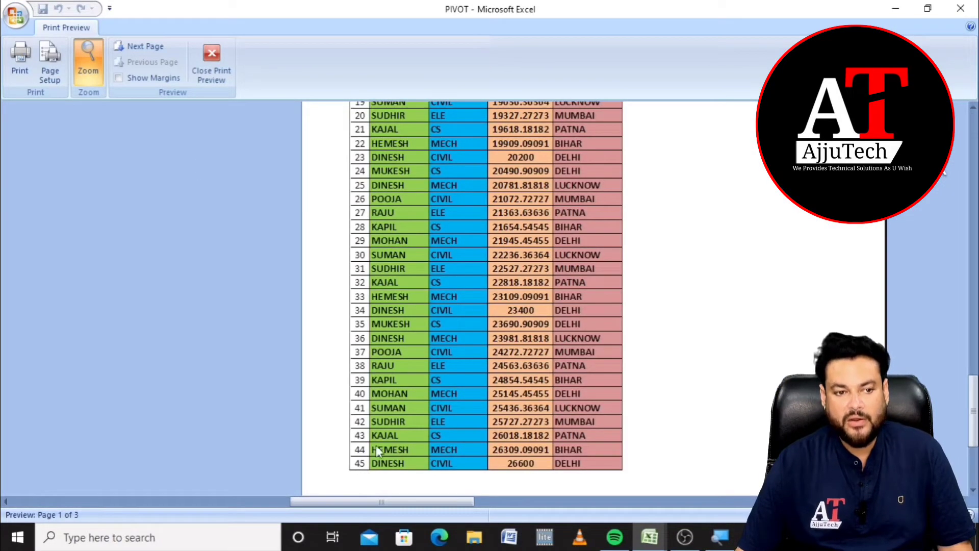
{"action": "left_click", "coordinate": [212, 58]}
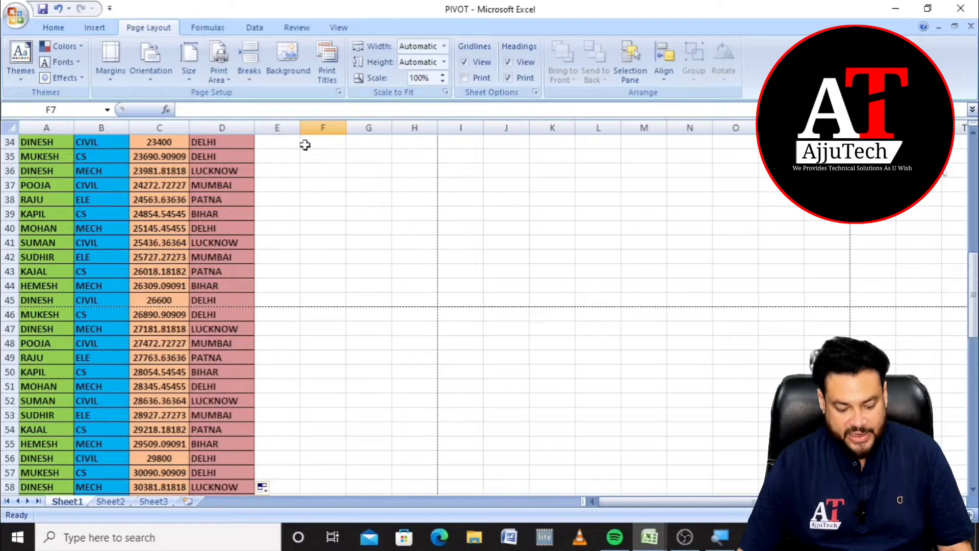
- Enter the test texts dfs, gsd, fdg and gdf in cells E34 to H34
{"action": "left_click", "coordinate": [285, 145]}
{"action": "type", "text": "dfs"}
{"action": "left_click", "coordinate": [331, 143]}
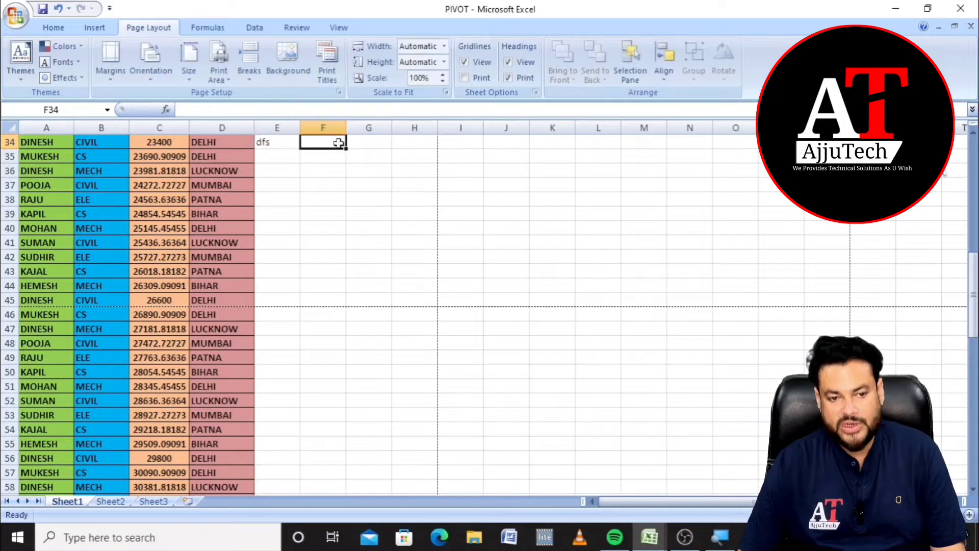
{"action": "type", "text": "gsd"}
{"action": "left_click", "coordinate": [374, 143]}
{"action": "type", "text": "fdg"}
{"action": "left_click", "coordinate": [403, 144]}
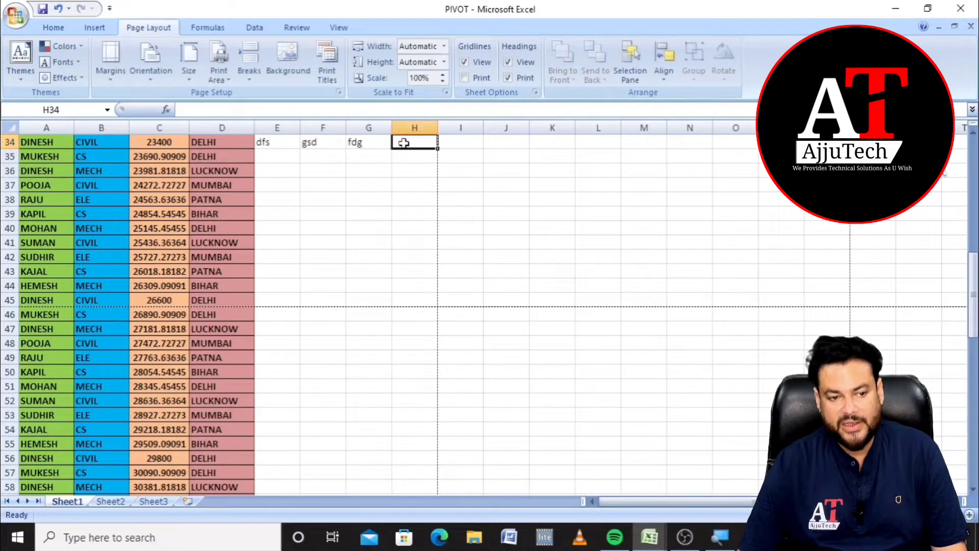
{"action": "type", "text": "gdf"}
{"action": "left_click", "coordinate": [316, 171]}
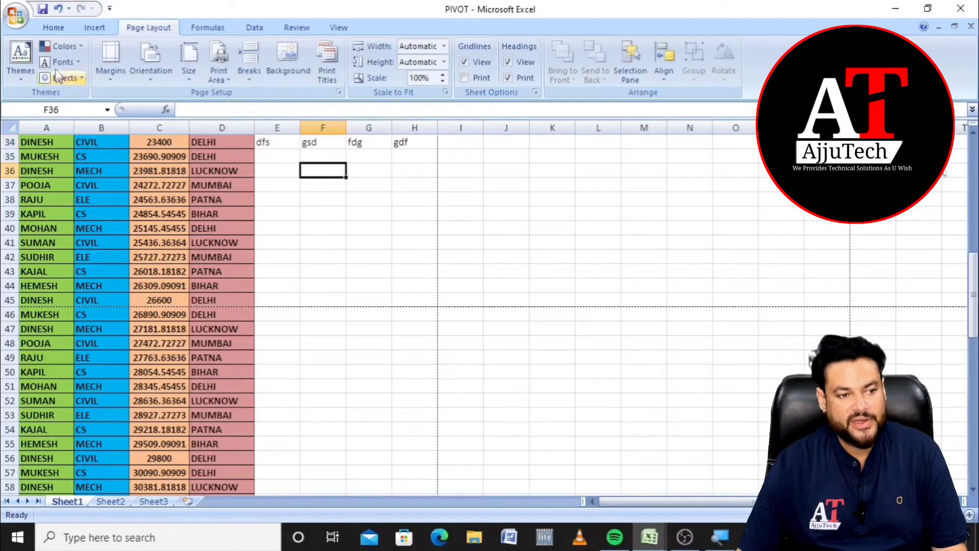
- Check in the print preview which of the row 34 test entries fit on the first page, then close it
{"action": "left_click", "coordinate": [17, 20]}
{"action": "mouse_move", "coordinate": [80, 173]}
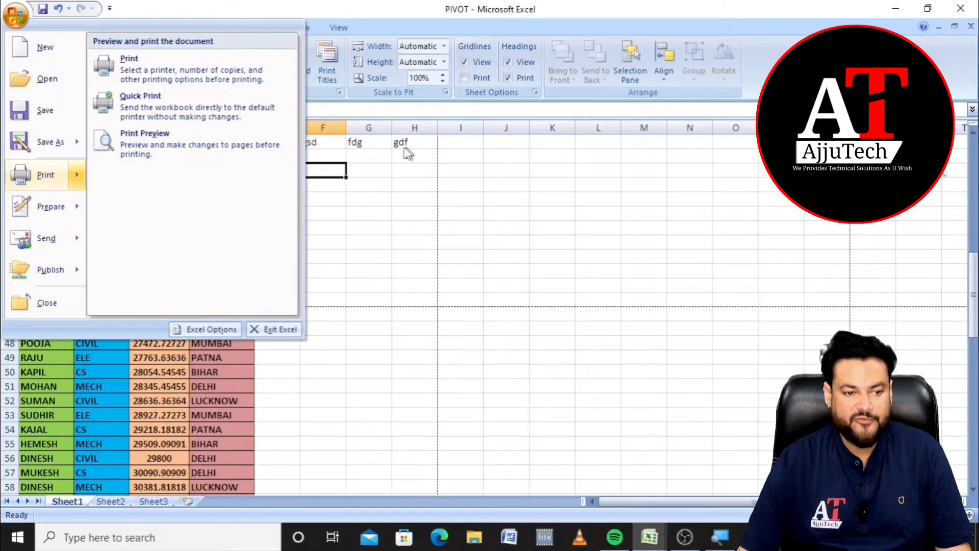
{"action": "left_click", "coordinate": [224, 144]}
{"action": "scroll", "coordinate": [734, 194], "scroll_direction": "up", "scroll_amount": 6}
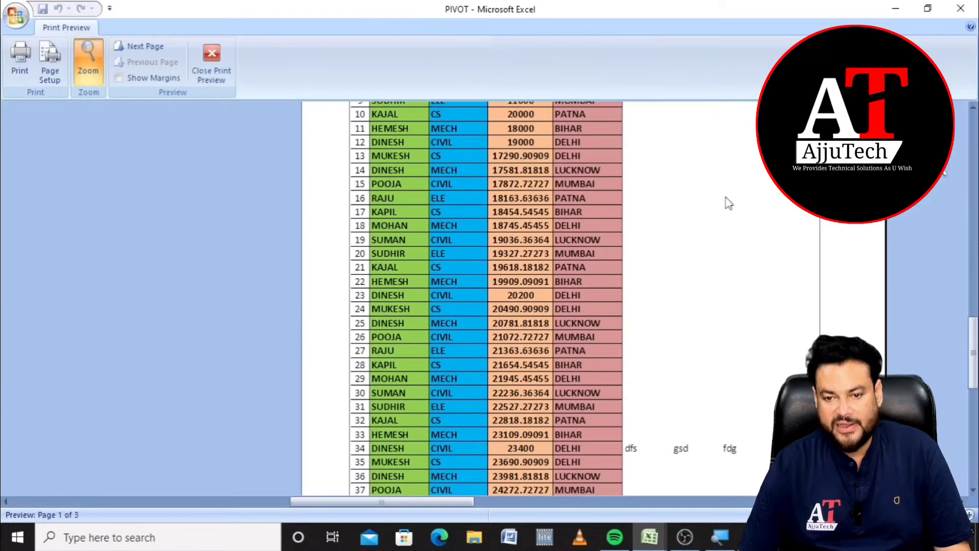
{"action": "scroll", "coordinate": [727, 204], "scroll_direction": "down", "scroll_amount": 4}
{"action": "scroll", "coordinate": [726, 213], "scroll_direction": "down", "scroll_amount": 3}
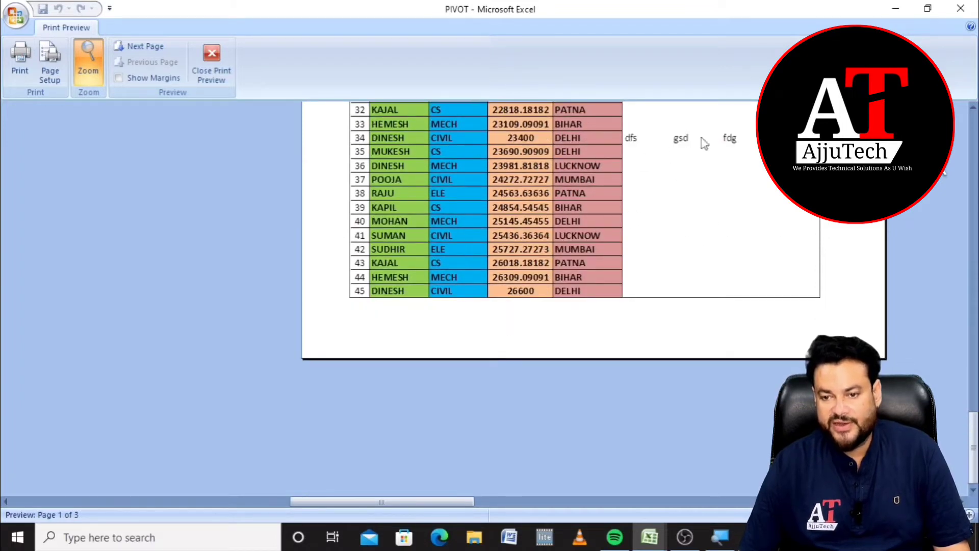
{"action": "left_click", "coordinate": [210, 61]}
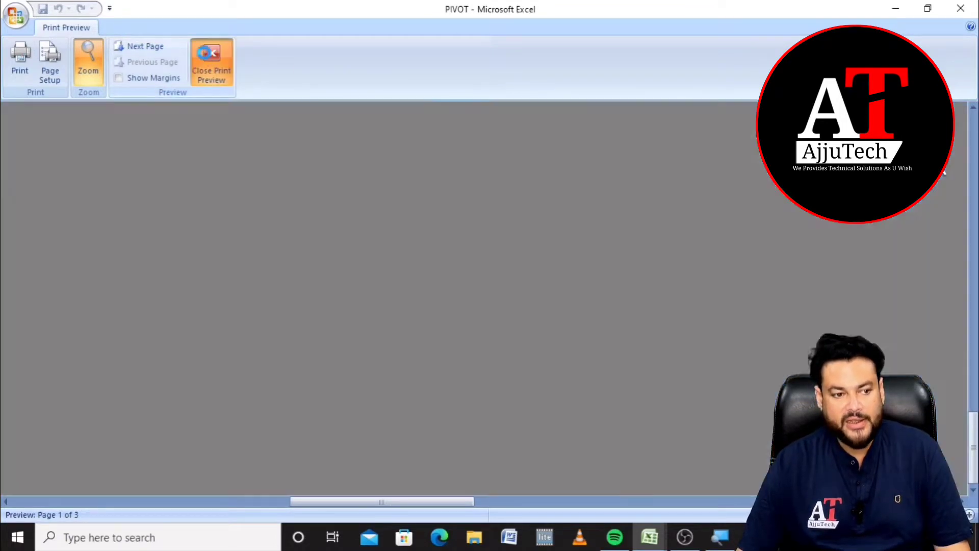
- Clear the test entries from cells E34 to H34
{"action": "left_click_drag", "start_coordinate": [262, 143], "coordinate": [405, 146]}
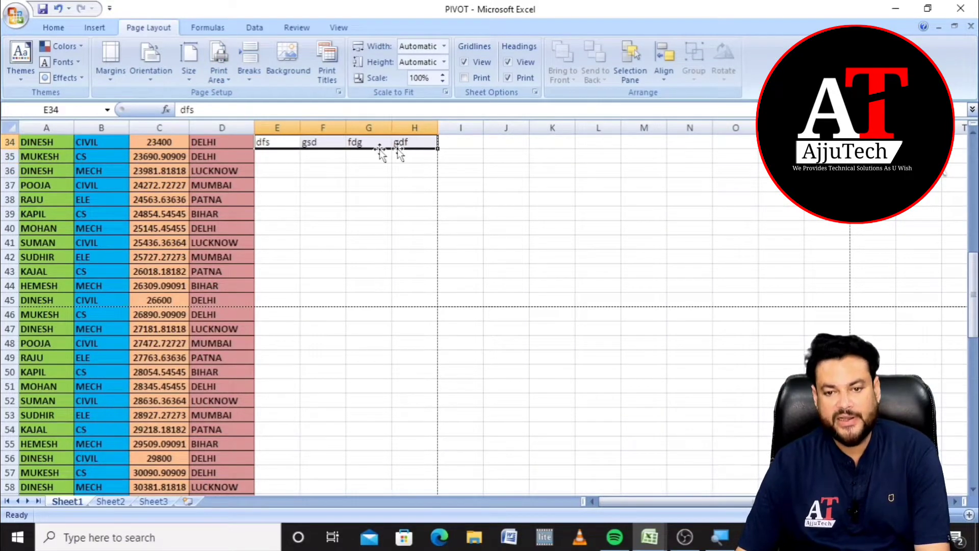
{"action": "left_click", "coordinate": [53, 28]}
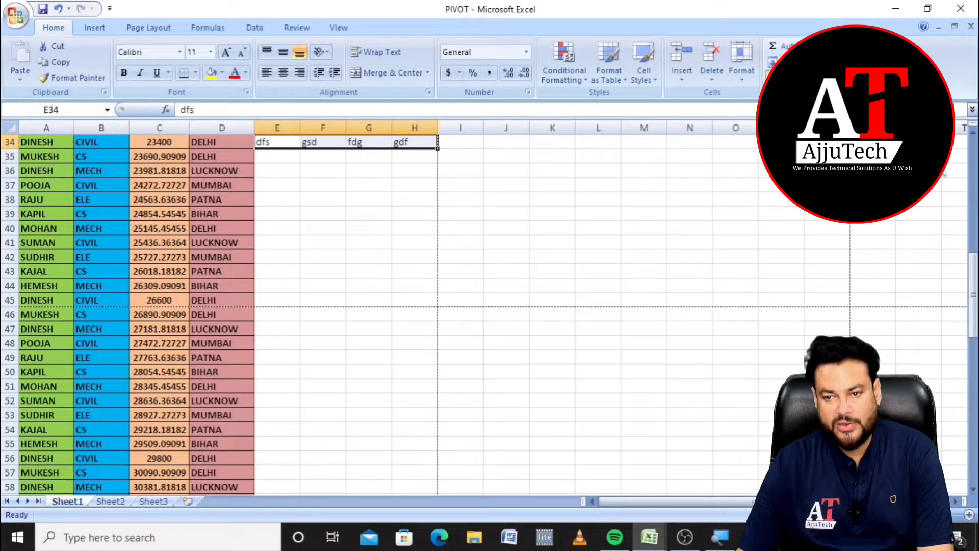
{"action": "key", "text": "Delete"}
- Fill the header row A1:D1 across to column H so the four headings repeat in E1:H1
{"action": "scroll", "coordinate": [455, 269], "scroll_direction": "up", "scroll_amount": 11}
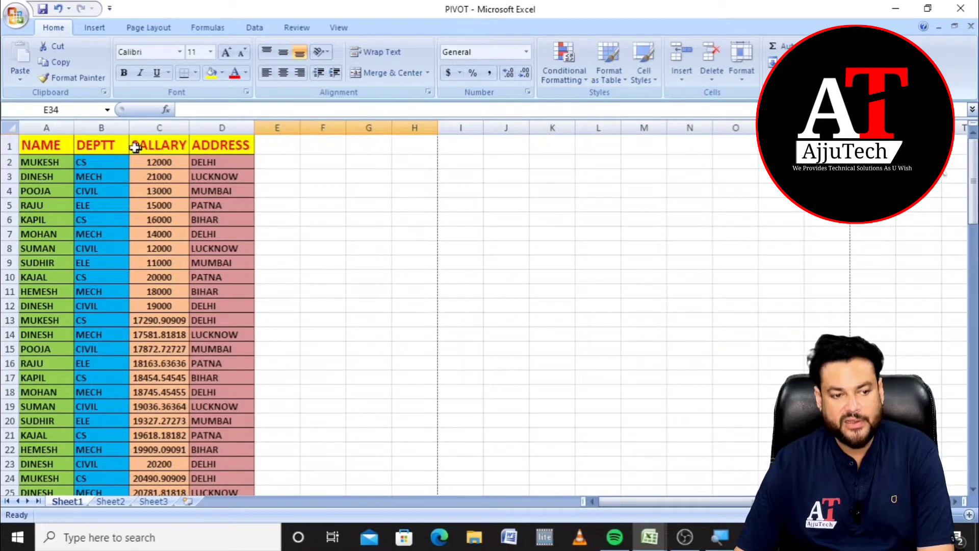
{"action": "left_click_drag", "start_coordinate": [67, 147], "coordinate": [453, 128]}
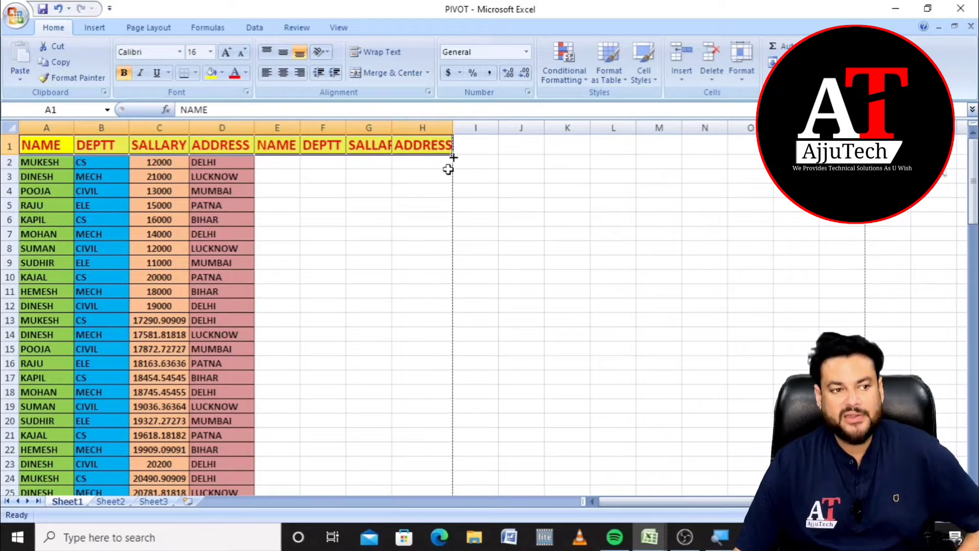
{"action": "left_click", "coordinate": [204, 175]}
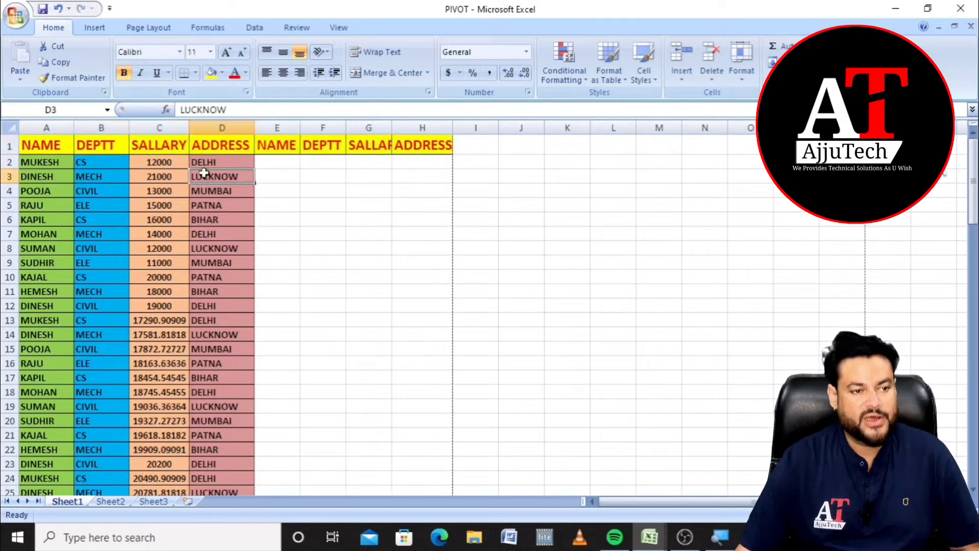
- Examine the first page in print preview from the repeated headers down to its last row, then close it
{"action": "left_click", "coordinate": [15, 18]}
{"action": "mouse_move", "coordinate": [56, 190]}
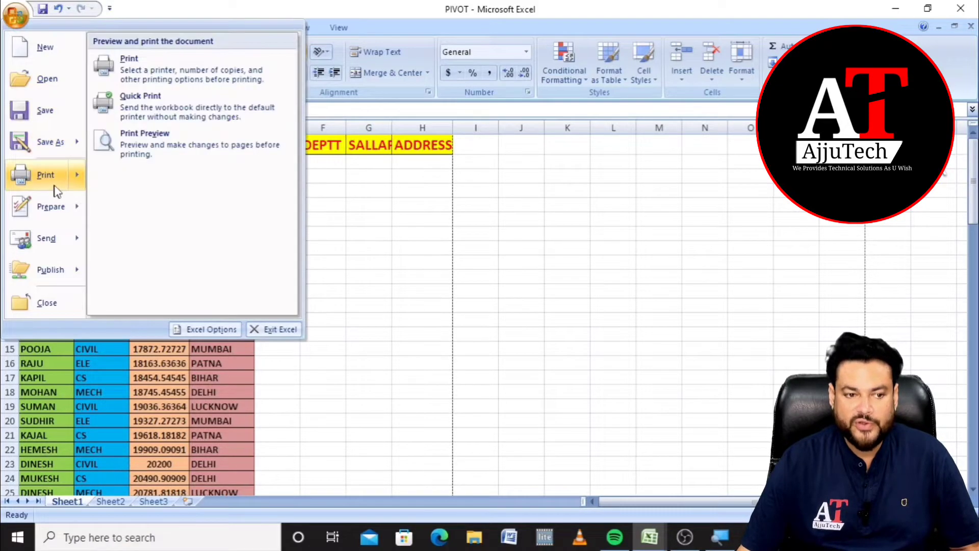
{"action": "left_click", "coordinate": [188, 147]}
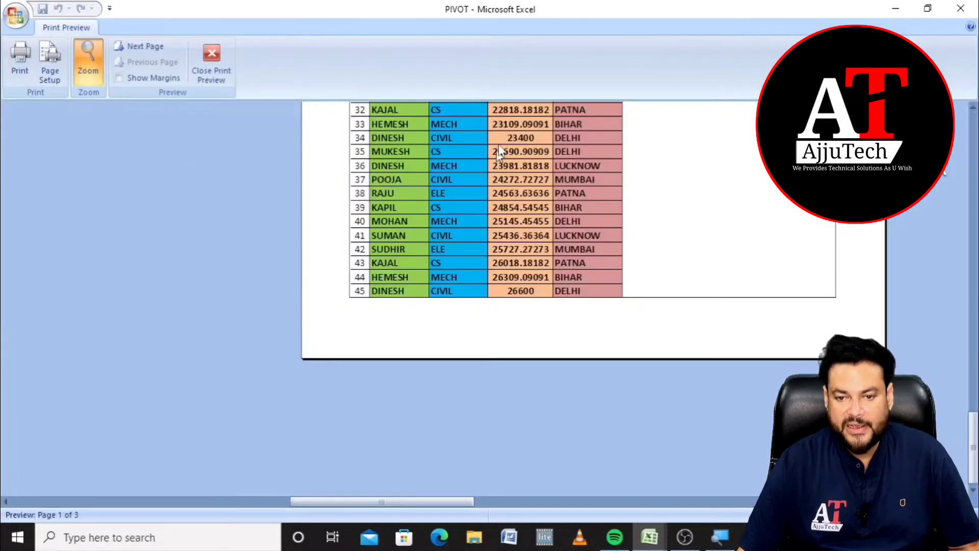
{"action": "scroll", "coordinate": [607, 157], "scroll_direction": "up", "scroll_amount": 10}
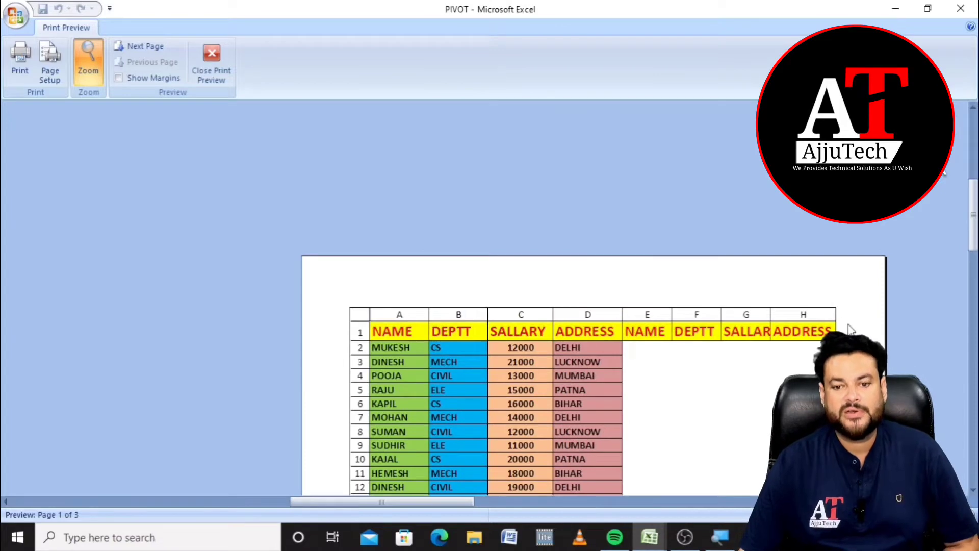
{"action": "scroll", "coordinate": [791, 316], "scroll_direction": "down", "scroll_amount": 3}
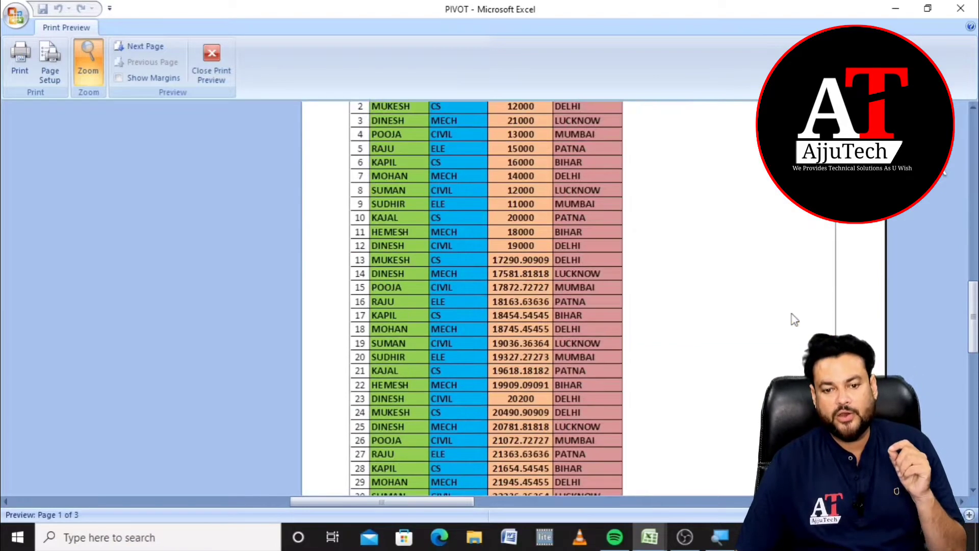
{"action": "scroll", "coordinate": [791, 317], "scroll_direction": "up", "scroll_amount": 2}
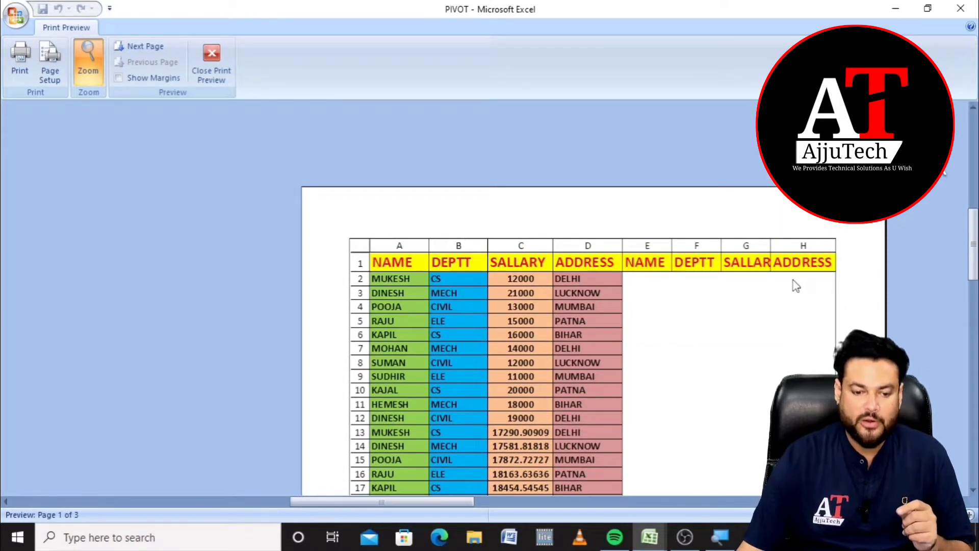
{"action": "scroll", "coordinate": [765, 286], "scroll_direction": "down", "scroll_amount": 10}
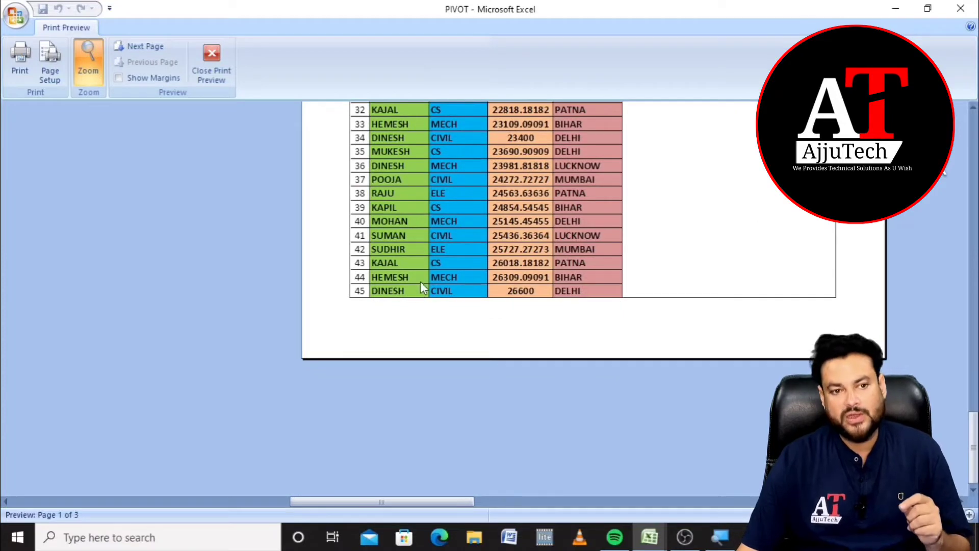
{"action": "left_click", "coordinate": [225, 62]}
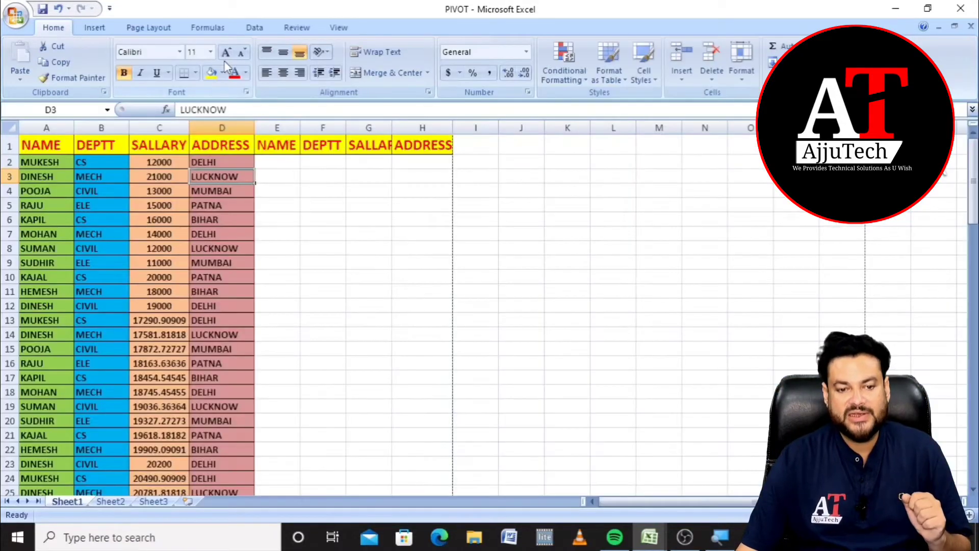
- Extend the header row through column J and overwrite I1 with a row of i's and J1 with a row of j's
{"action": "left_click_drag", "start_coordinate": [375, 147], "coordinate": [577, 129]}
{"action": "left_click", "coordinate": [494, 148]}
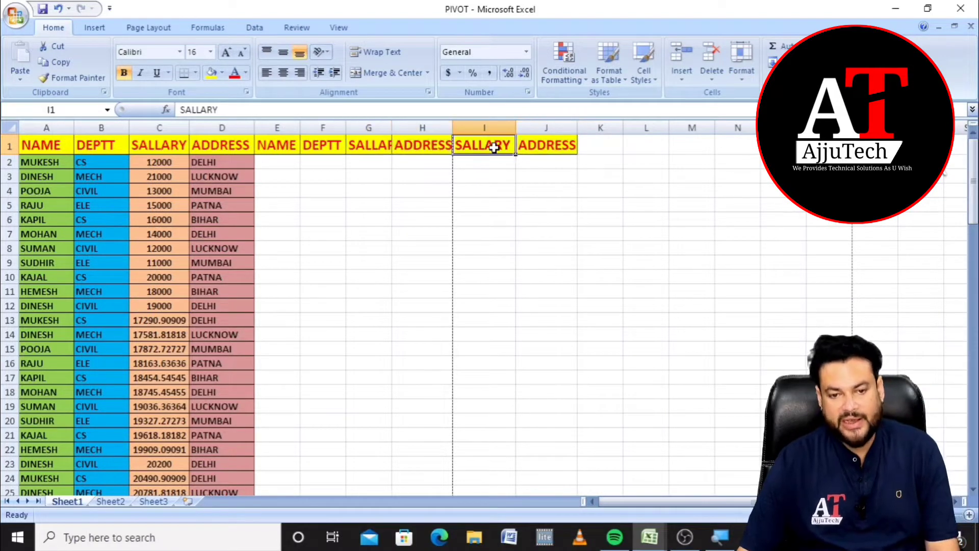
{"action": "type", "text": "iiiiiii"}
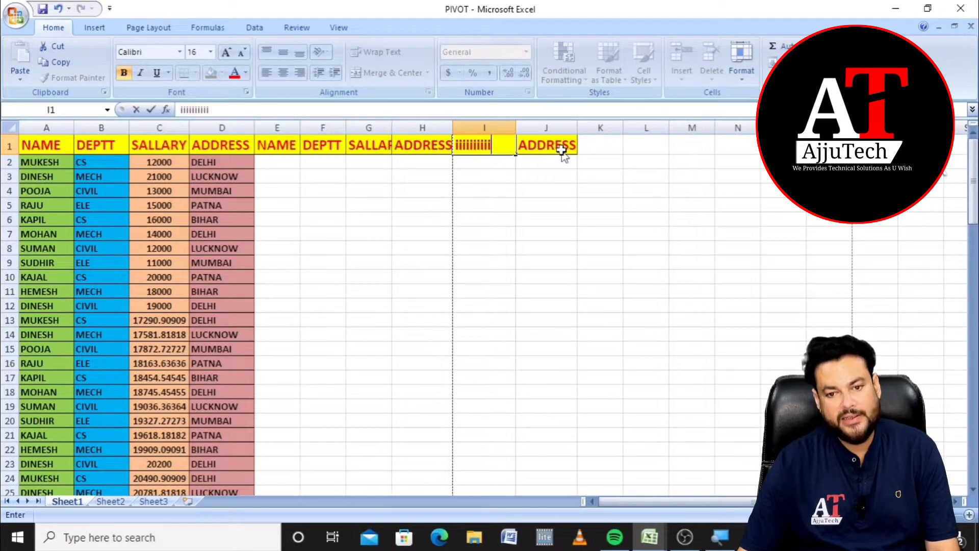
{"action": "type", "text": "iii"}
{"action": "left_click", "coordinate": [561, 150]}
{"action": "type", "text": "jjjjjjjjj"}
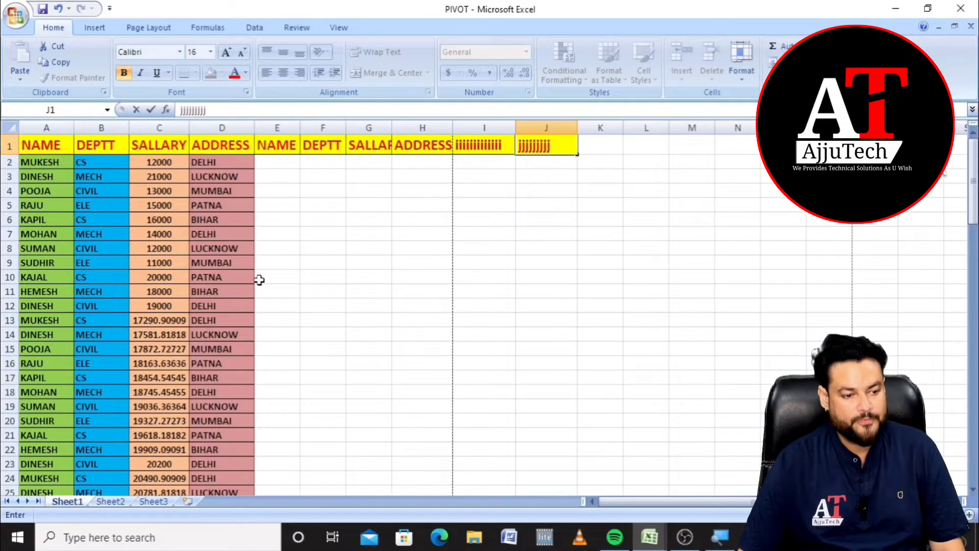
- Delete the employee data in A51:D100
{"action": "scroll", "coordinate": [258, 278], "scroll_direction": "down", "scroll_amount": 12}
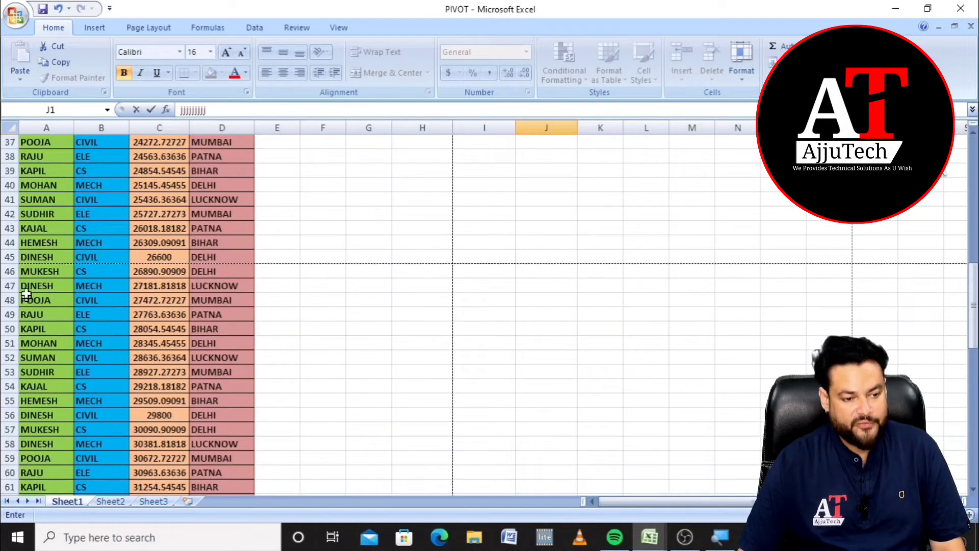
{"action": "left_click_drag", "start_coordinate": [24, 343], "coordinate": [245, 476]}
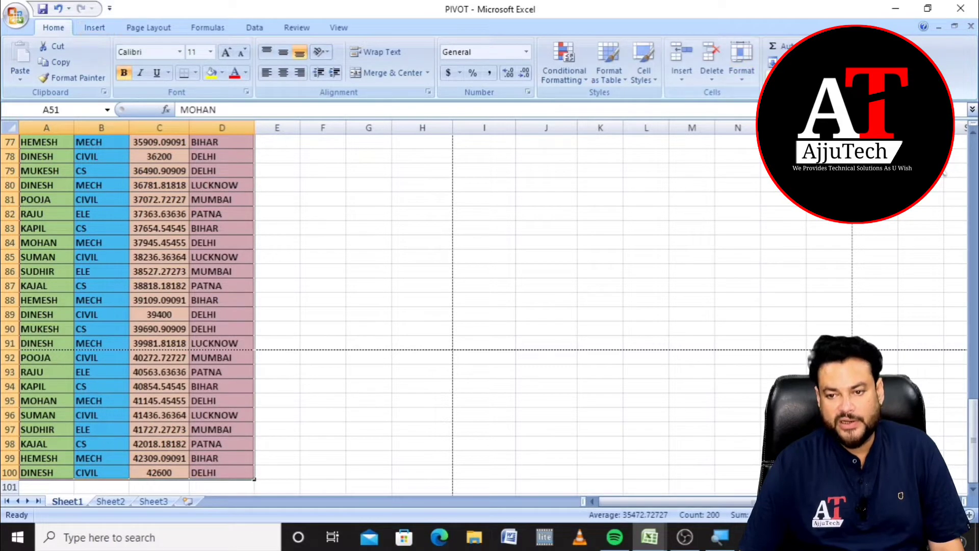
{"action": "left_click", "coordinate": [712, 58]}
- Examine each page of the print preview for the rows and columns it contains, through to columns I and J, and close the preview
{"action": "scroll", "coordinate": [538, 261], "scroll_direction": "up", "scroll_amount": 2}
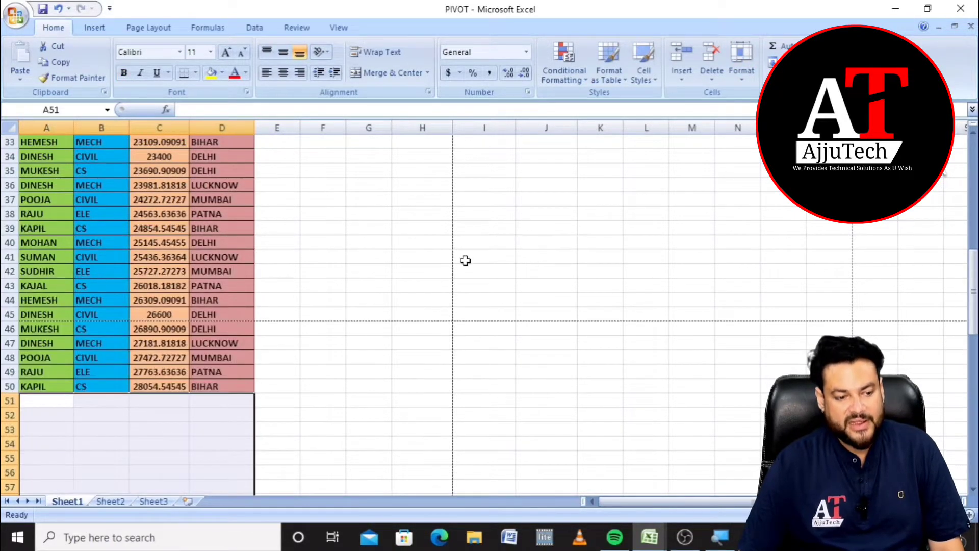
{"action": "left_click", "coordinate": [16, 18]}
{"action": "left_click", "coordinate": [144, 140]}
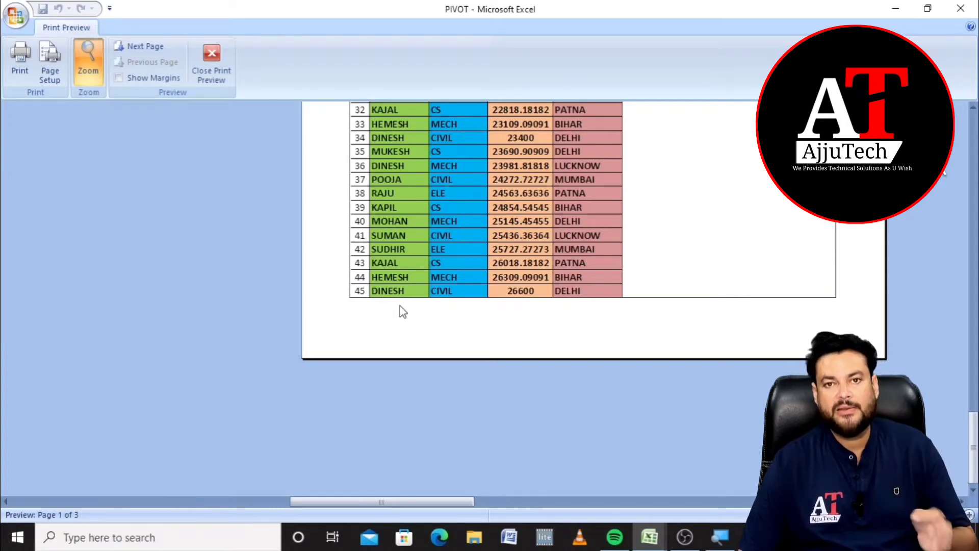
{"action": "scroll", "coordinate": [406, 306], "scroll_direction": "up", "scroll_amount": 10}
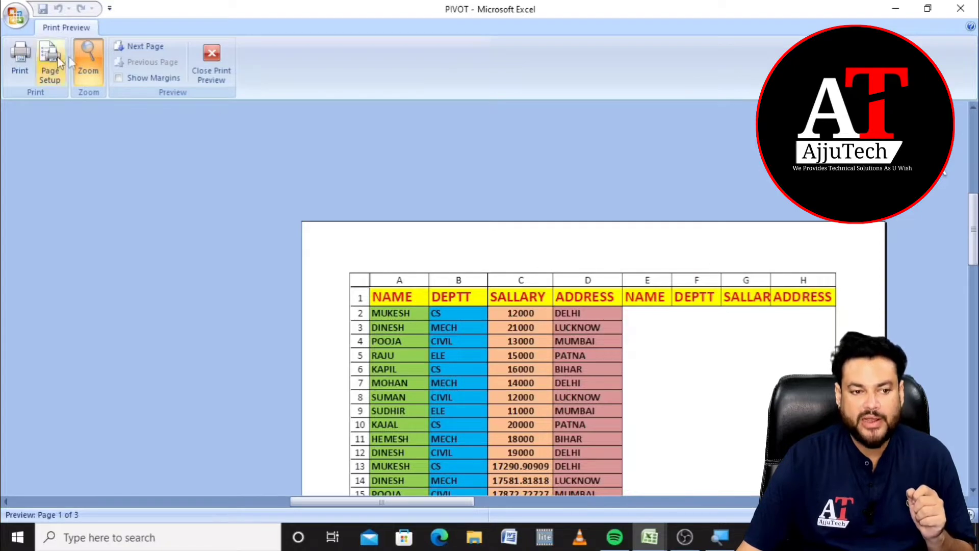
{"action": "left_click", "coordinate": [132, 49]}
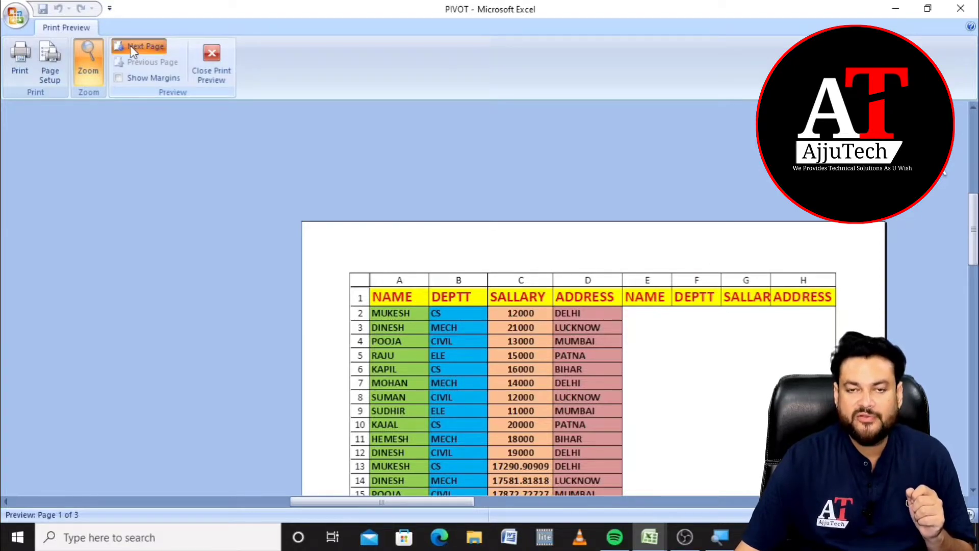
{"action": "left_click", "coordinate": [134, 50]}
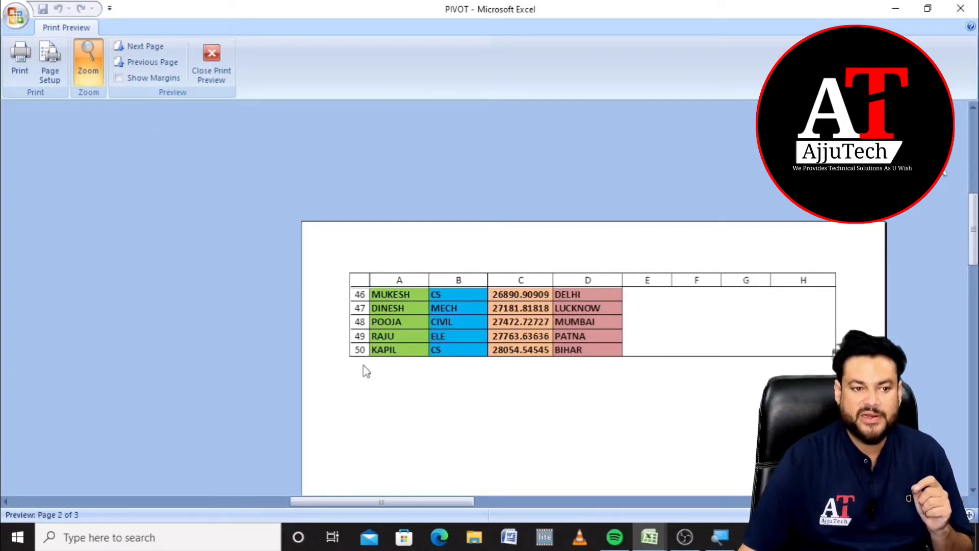
{"action": "left_click", "coordinate": [145, 48]}
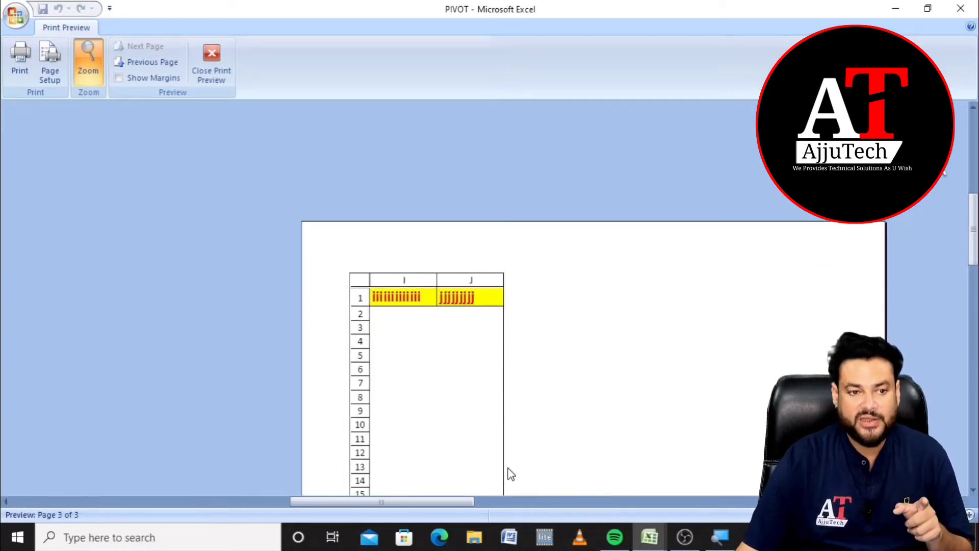
{"action": "left_click", "coordinate": [213, 57]}
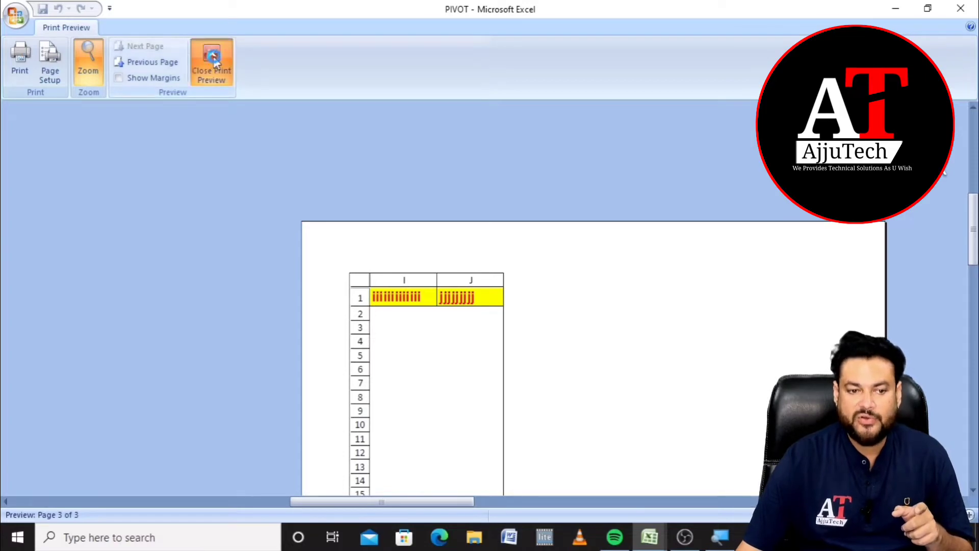
- Set the sheet's print scaling height to 1 page so that all rows fit on one page vertically
{"action": "scroll", "coordinate": [400, 389], "scroll_direction": "up", "scroll_amount": 11}
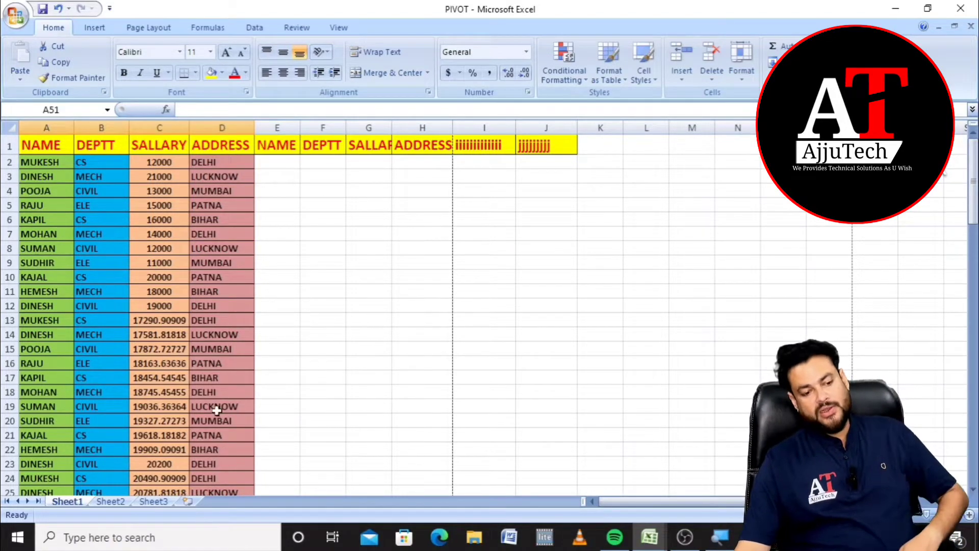
{"action": "scroll", "coordinate": [218, 388], "scroll_direction": "down", "scroll_amount": 10}
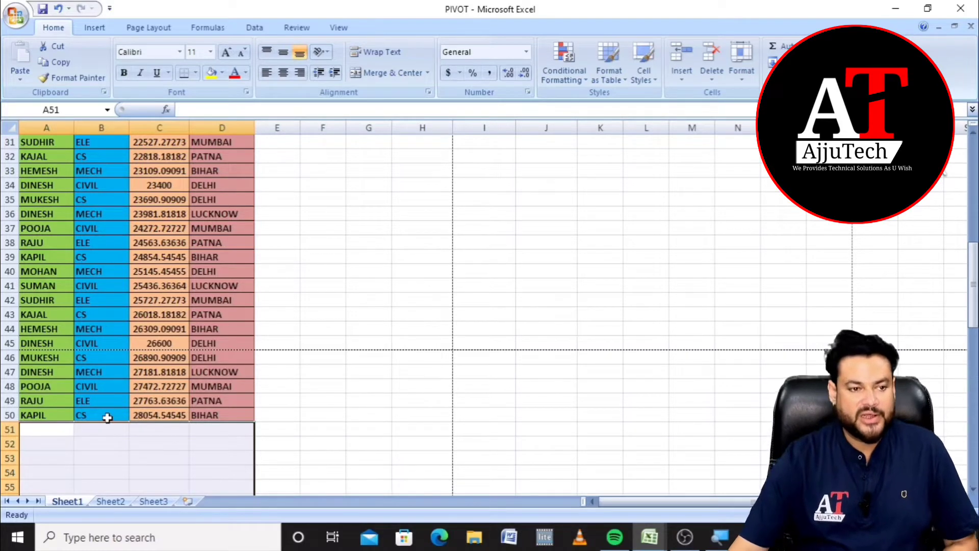
{"action": "left_click", "coordinate": [151, 29]}
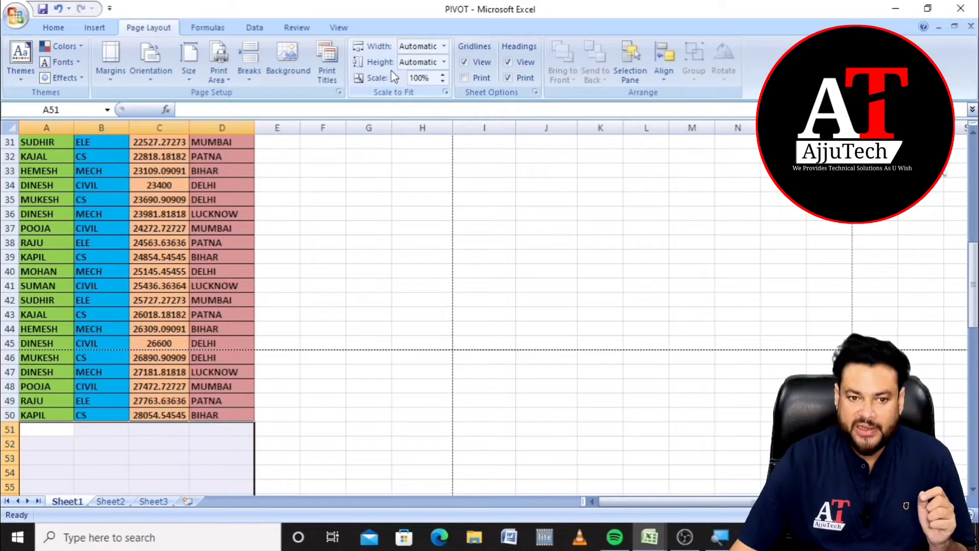
{"action": "left_click", "coordinate": [444, 62]}
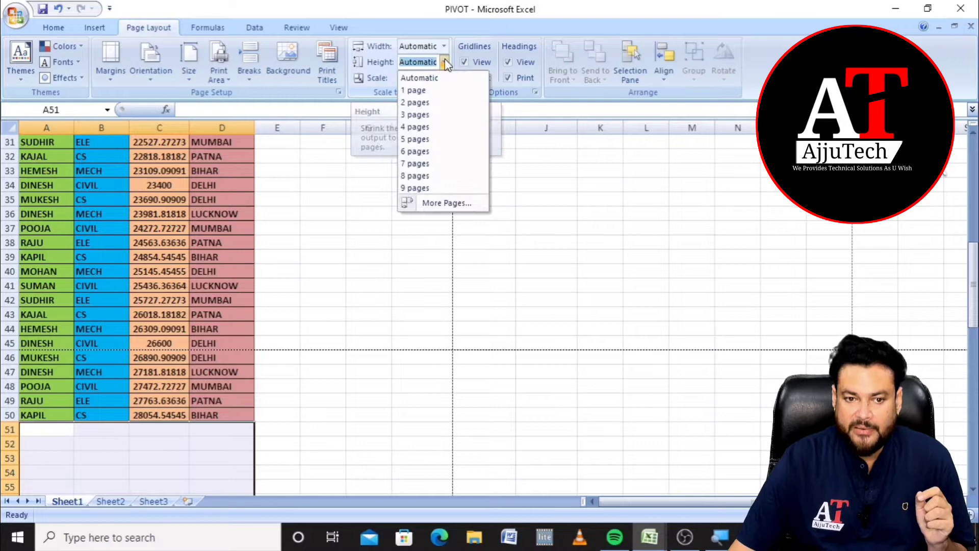
{"action": "left_click", "coordinate": [436, 91]}
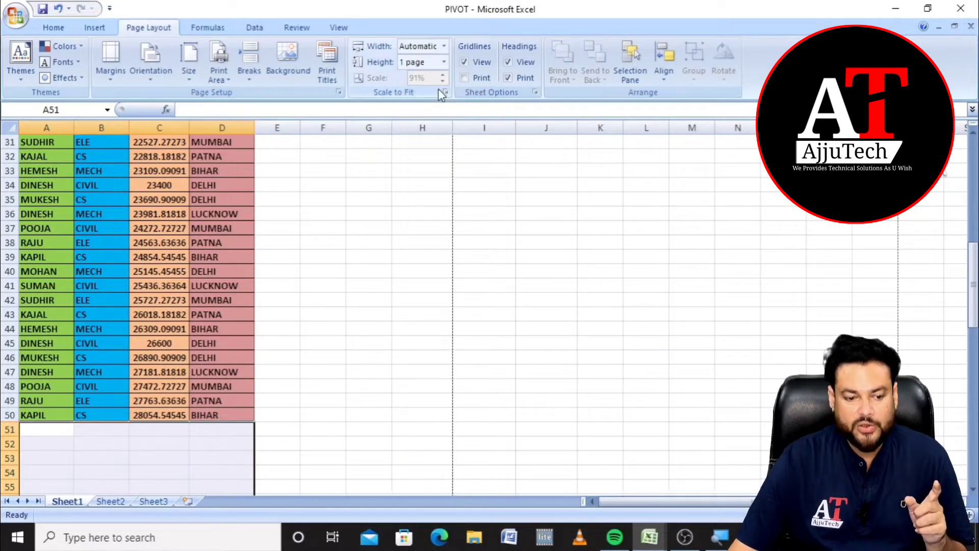
{"action": "left_click", "coordinate": [360, 314]}
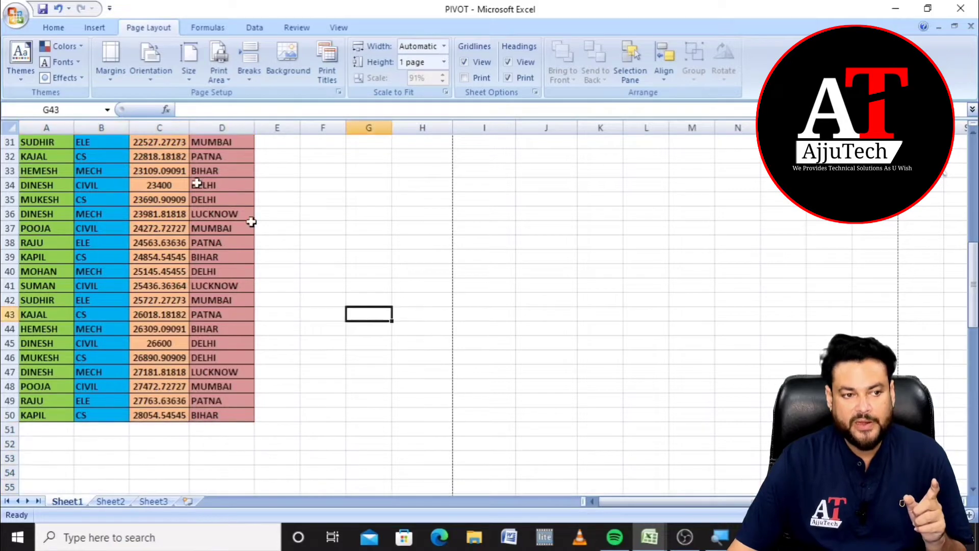
- Check in print preview that the first page runs from the header to row 50, view the page with columns I and J, and close the preview
{"action": "left_click", "coordinate": [14, 19]}
{"action": "mouse_move", "coordinate": [66, 174]}
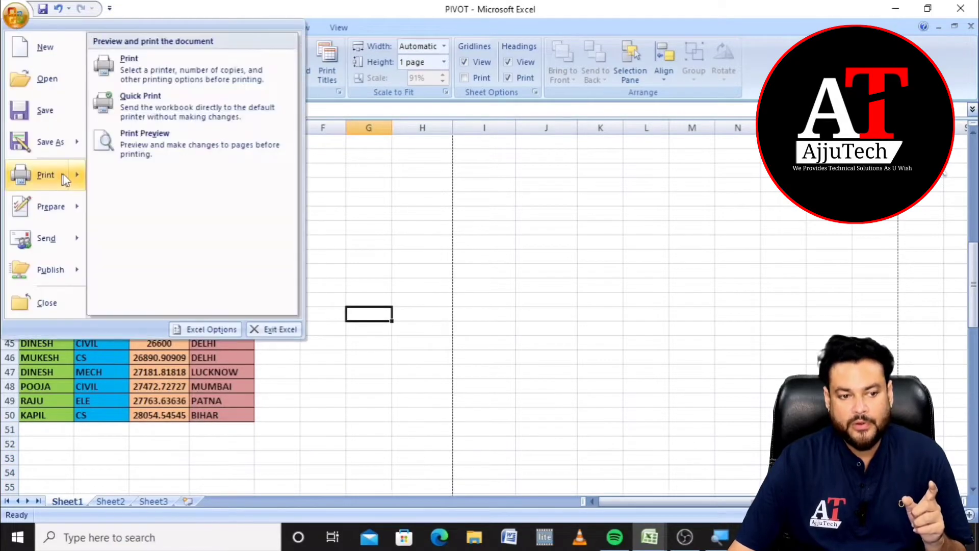
{"action": "left_click", "coordinate": [145, 153]}
{"action": "scroll", "coordinate": [494, 333], "scroll_direction": "down", "scroll_amount": 10}
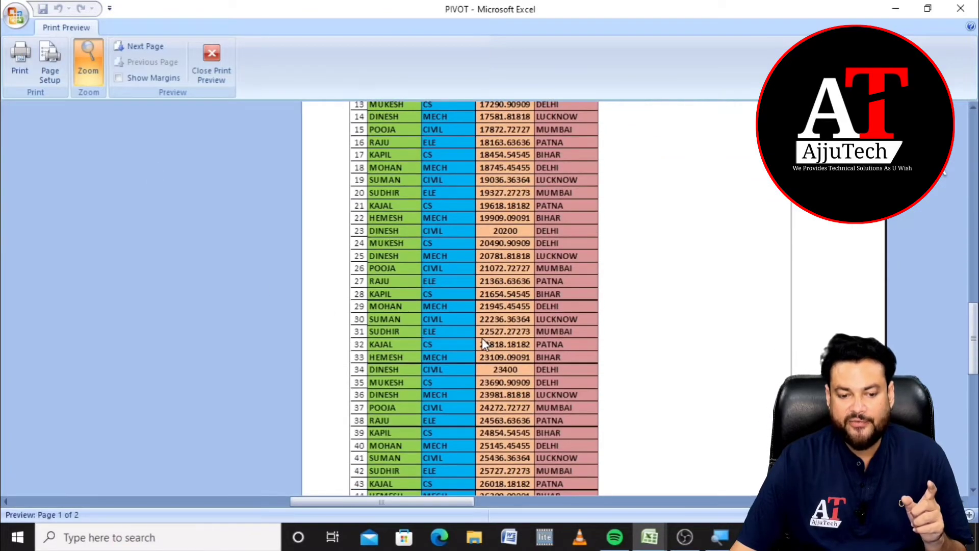
{"action": "scroll", "coordinate": [403, 365], "scroll_direction": "up", "scroll_amount": 10}
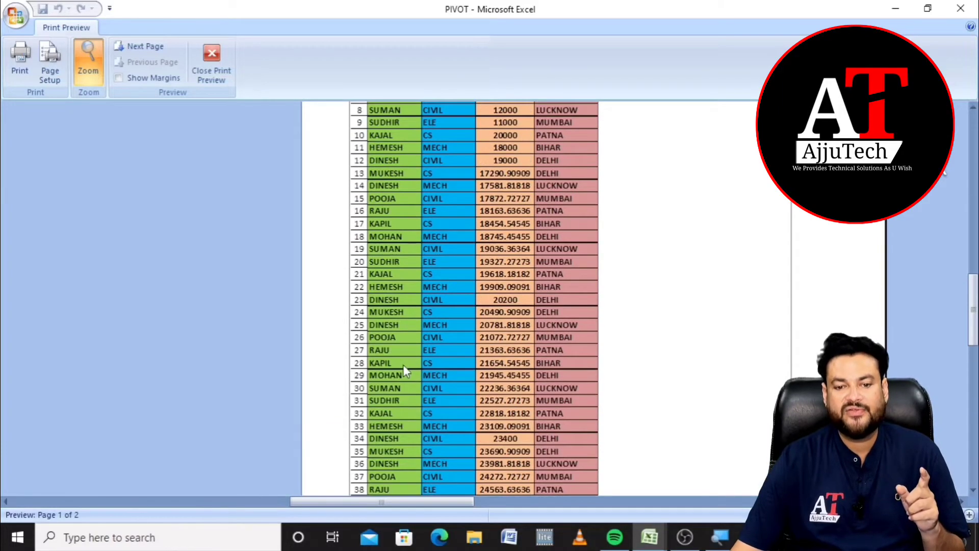
{"action": "scroll", "coordinate": [404, 362], "scroll_direction": "down", "scroll_amount": 6}
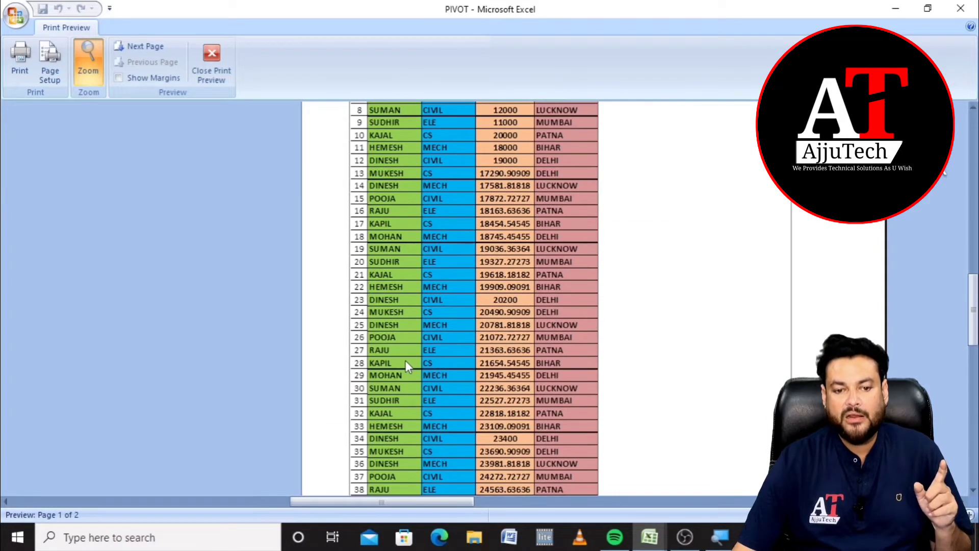
{"action": "scroll", "coordinate": [423, 337], "scroll_direction": "down", "scroll_amount": 6}
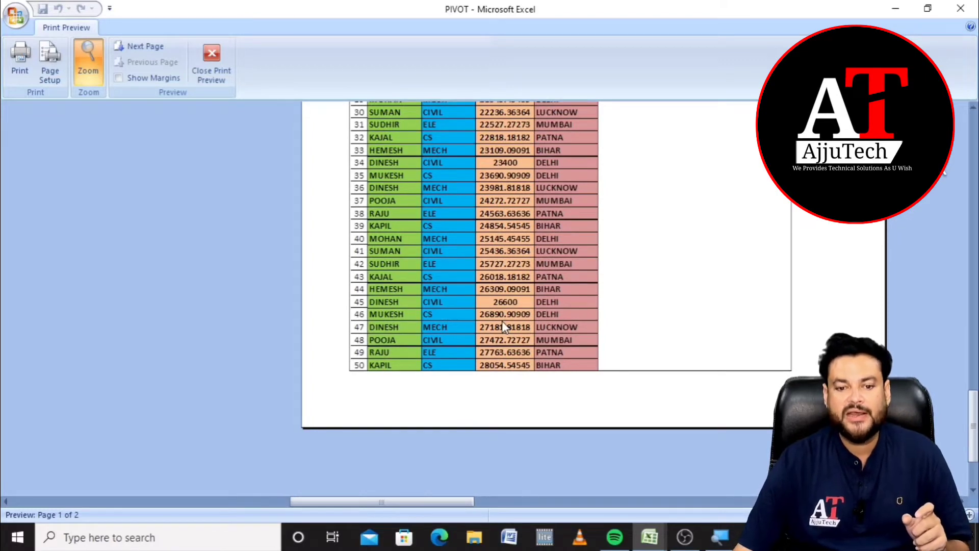
{"action": "scroll", "coordinate": [503, 324], "scroll_direction": "up", "scroll_amount": 5}
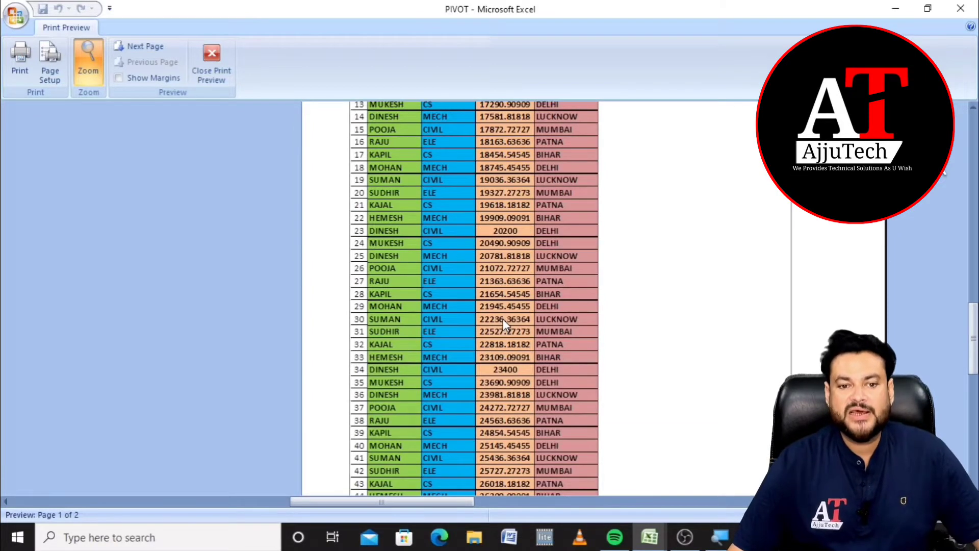
{"action": "scroll", "coordinate": [509, 319], "scroll_direction": "up", "scroll_amount": 5}
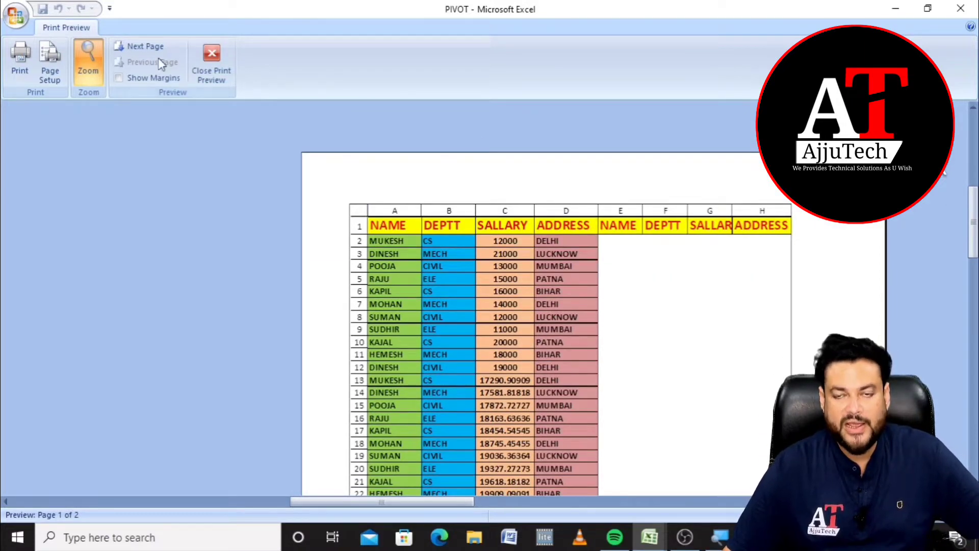
{"action": "left_click", "coordinate": [147, 50]}
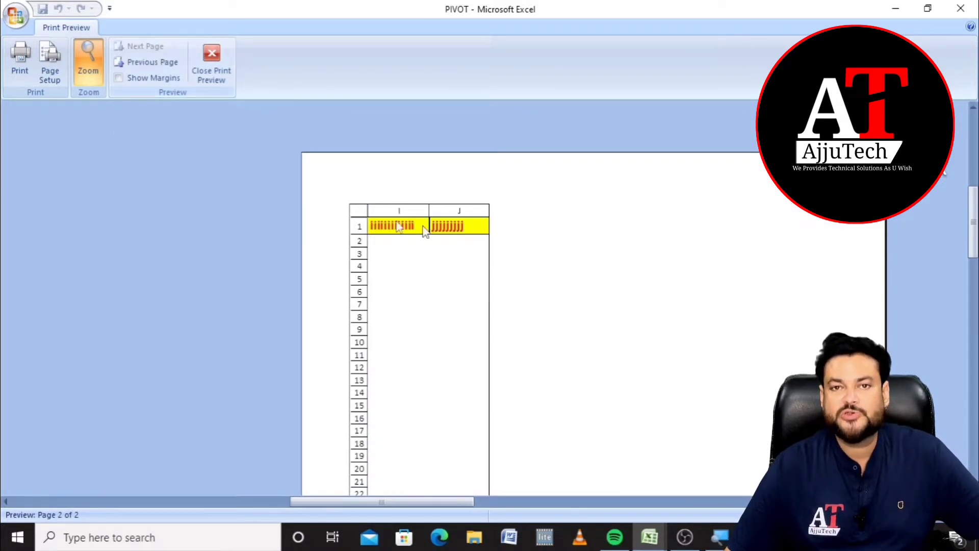
{"action": "left_click", "coordinate": [211, 64]}
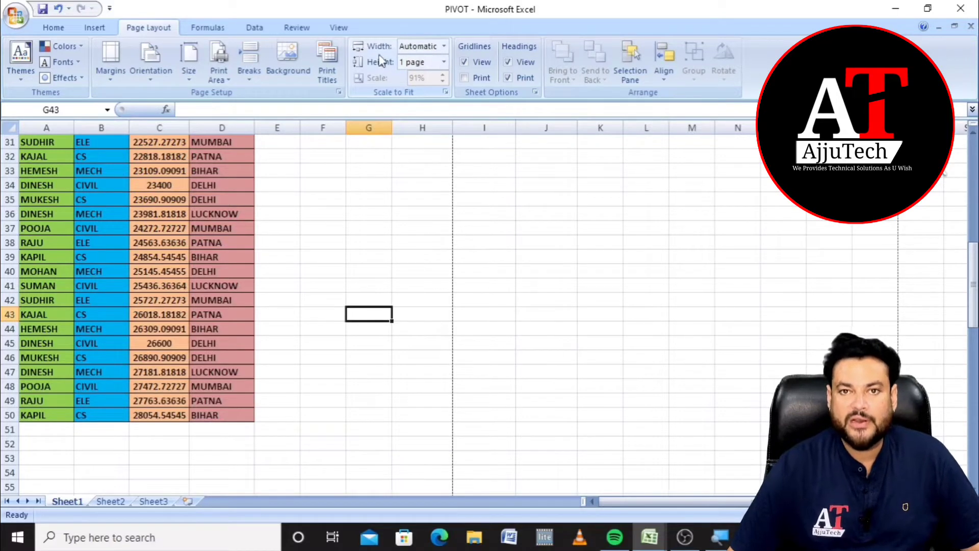
- Set the print scaling width to 1 page and check all columns and rows in print preview before returning to the sheet
{"action": "left_click", "coordinate": [443, 47]}
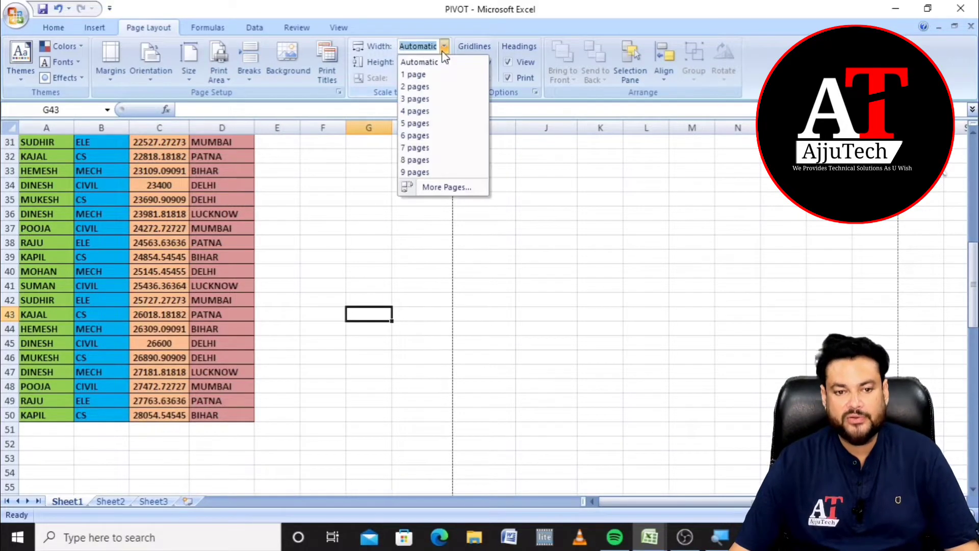
{"action": "left_click", "coordinate": [434, 76]}
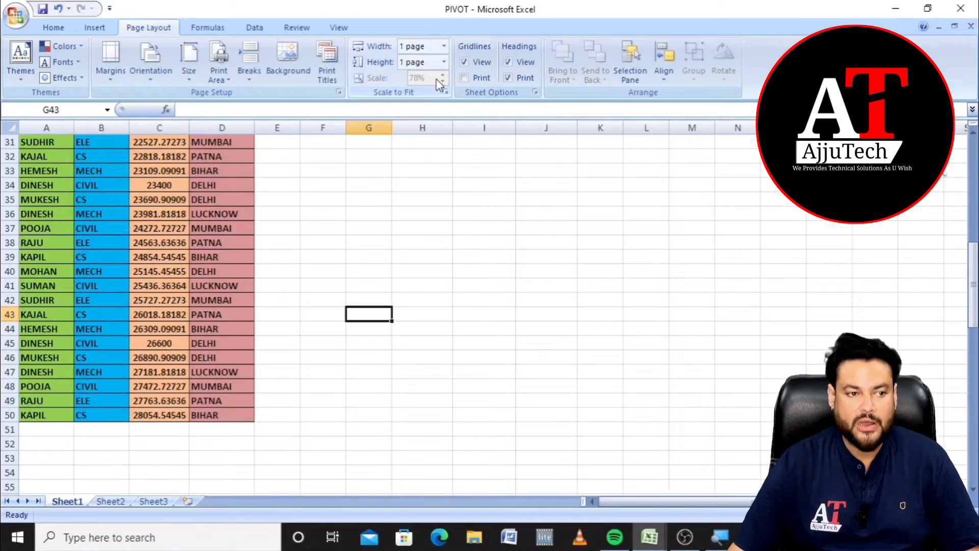
{"action": "left_click", "coordinate": [13, 17]}
{"action": "mouse_move", "coordinate": [63, 175]}
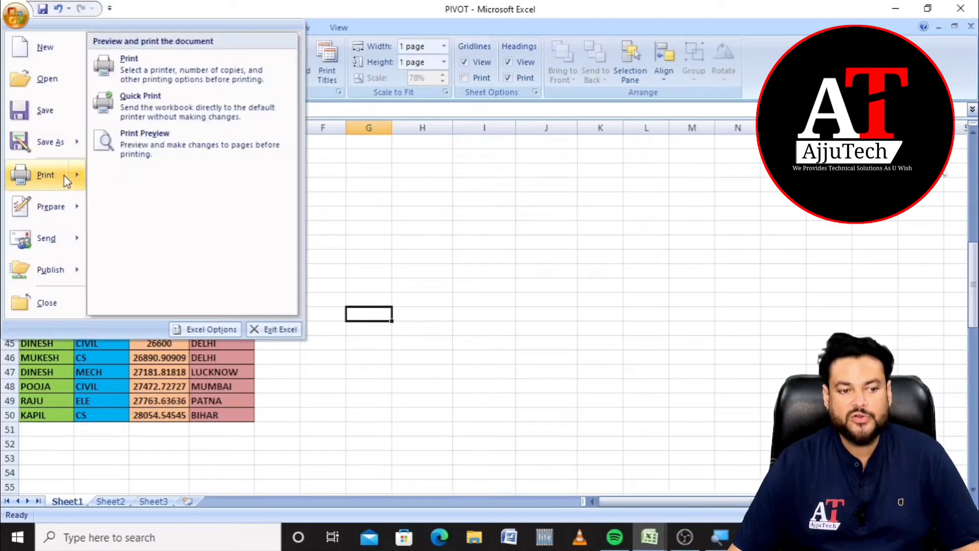
{"action": "left_click", "coordinate": [156, 149]}
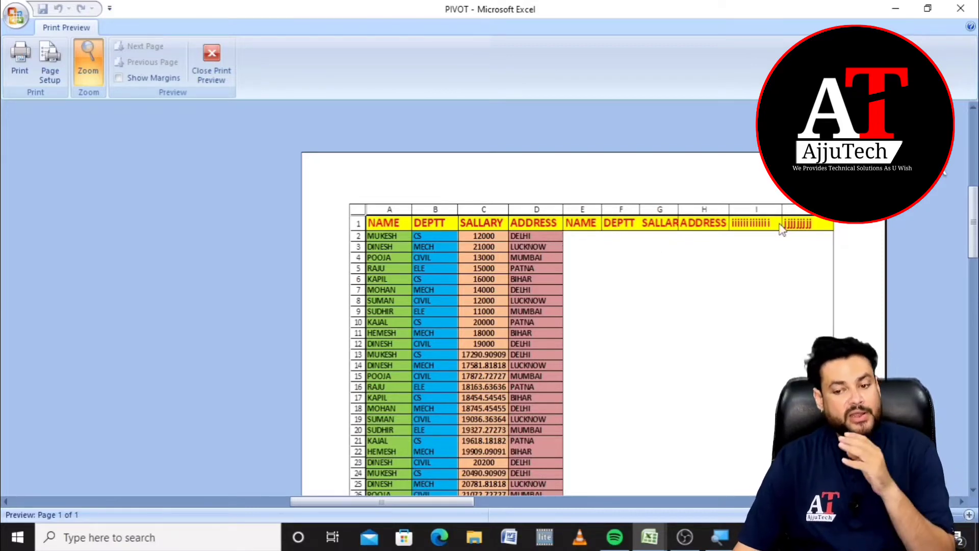
{"action": "scroll", "coordinate": [780, 234], "scroll_direction": "down", "scroll_amount": 5}
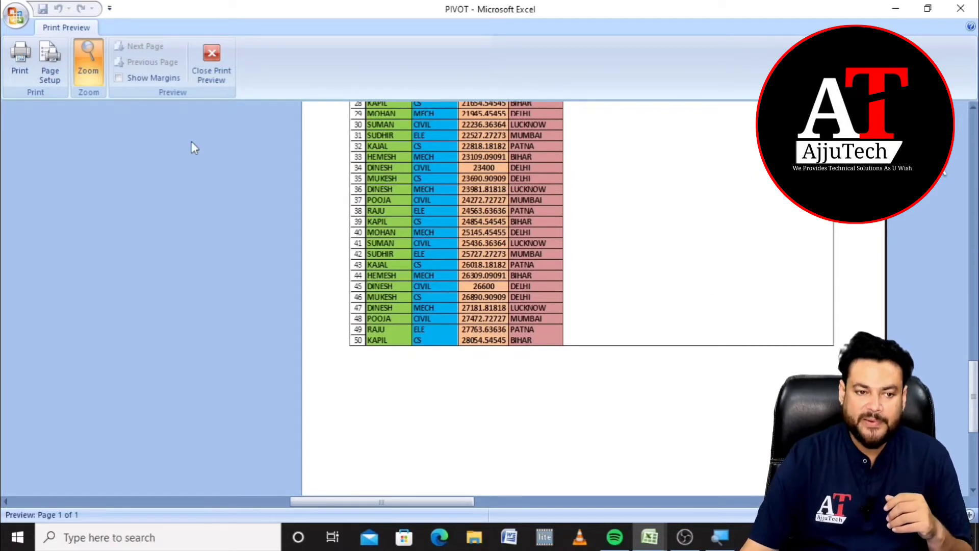
{"action": "left_click", "coordinate": [211, 61]}
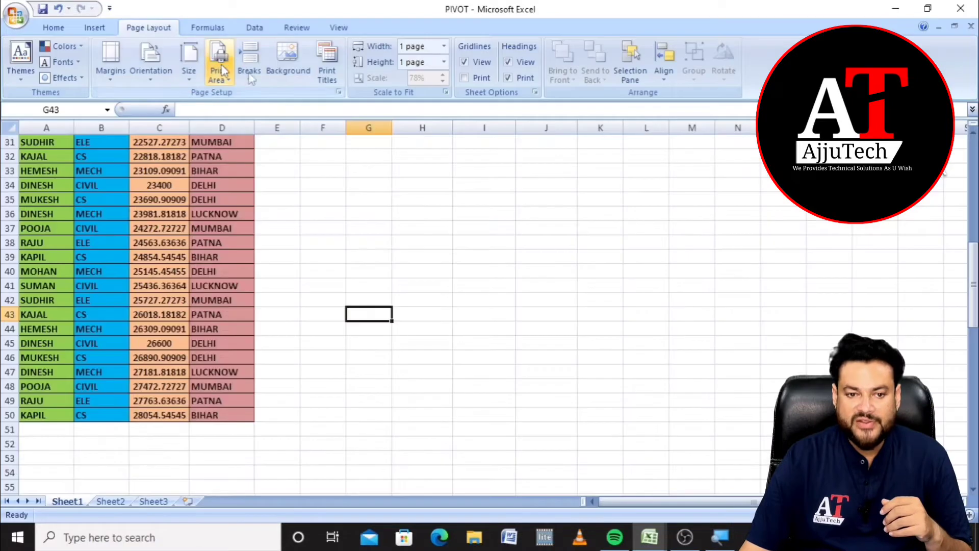
{"action": "left_click", "coordinate": [444, 62]}
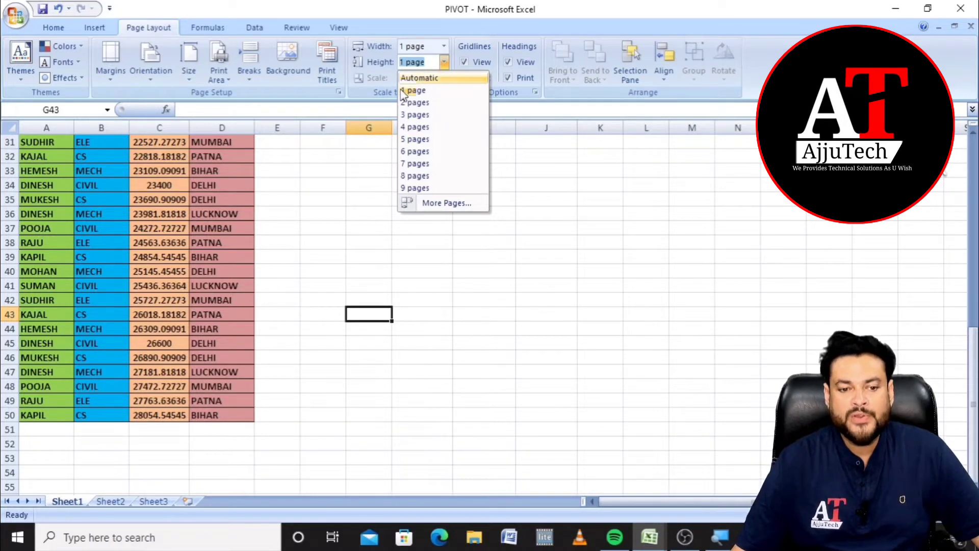
{"action": "left_click", "coordinate": [381, 191]}
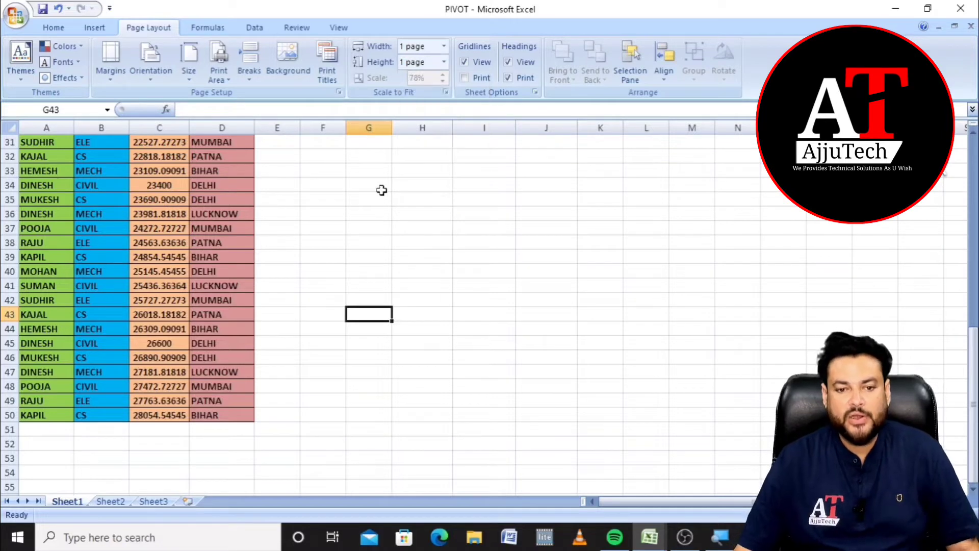
- Hide the worksheet's on-screen gridlines and show them again
{"action": "scroll", "coordinate": [393, 216], "scroll_direction": "up", "scroll_amount": 7}
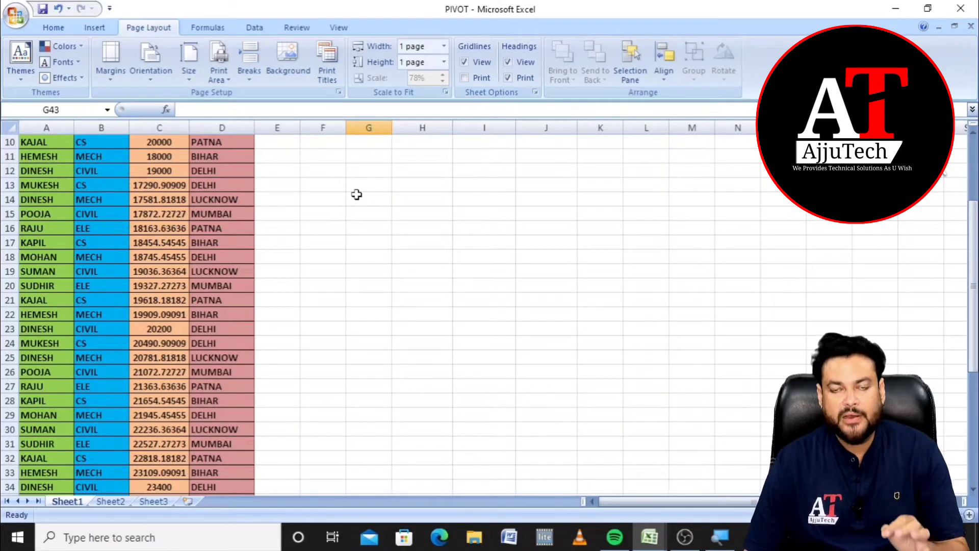
{"action": "left_click", "coordinate": [465, 62]}
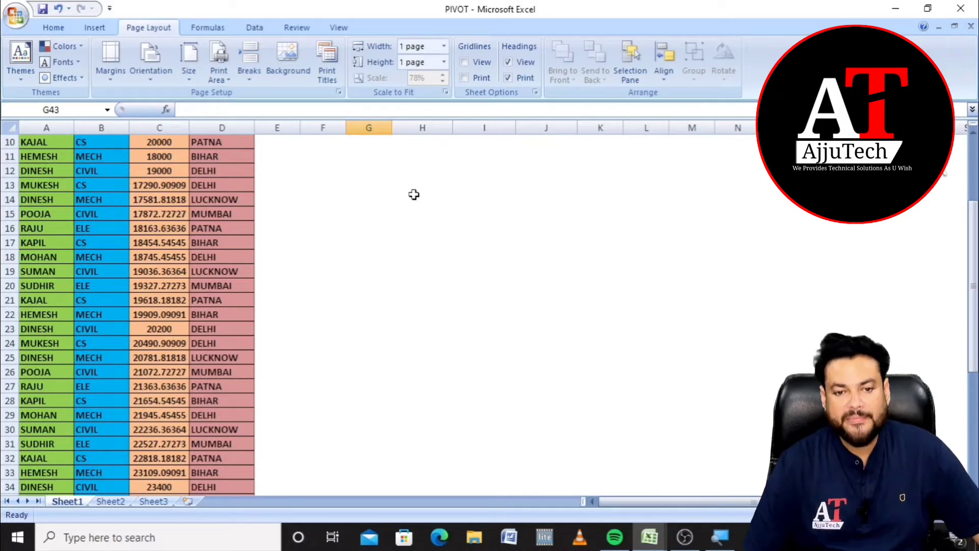
{"action": "left_click", "coordinate": [464, 62]}
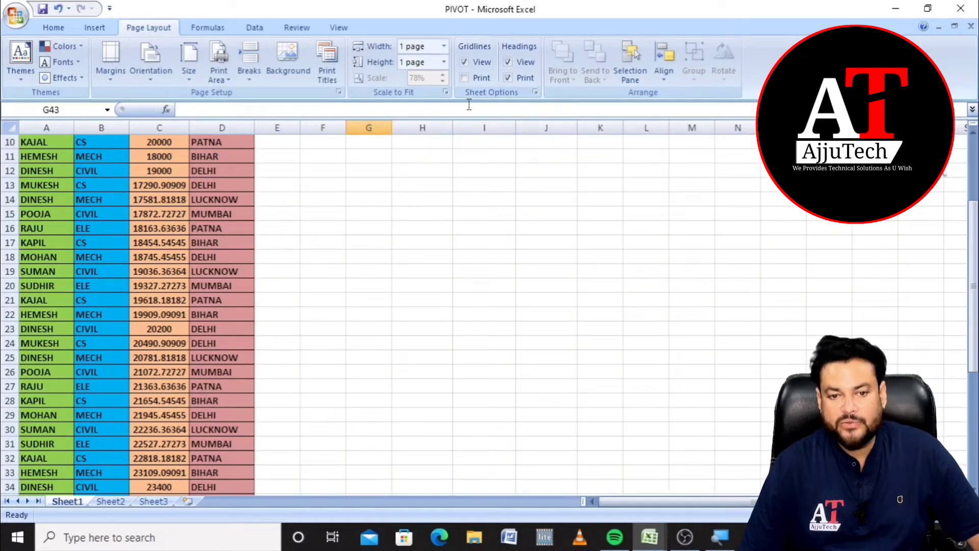
- Remove all cell borders from the range A1:I50 with the No Border option and return to the top of the sheet
{"action": "left_click", "coordinate": [41, 143]}
{"action": "scroll", "coordinate": [122, 173], "scroll_direction": "up", "scroll_amount": 3}
{"action": "left_click", "coordinate": [28, 145]}
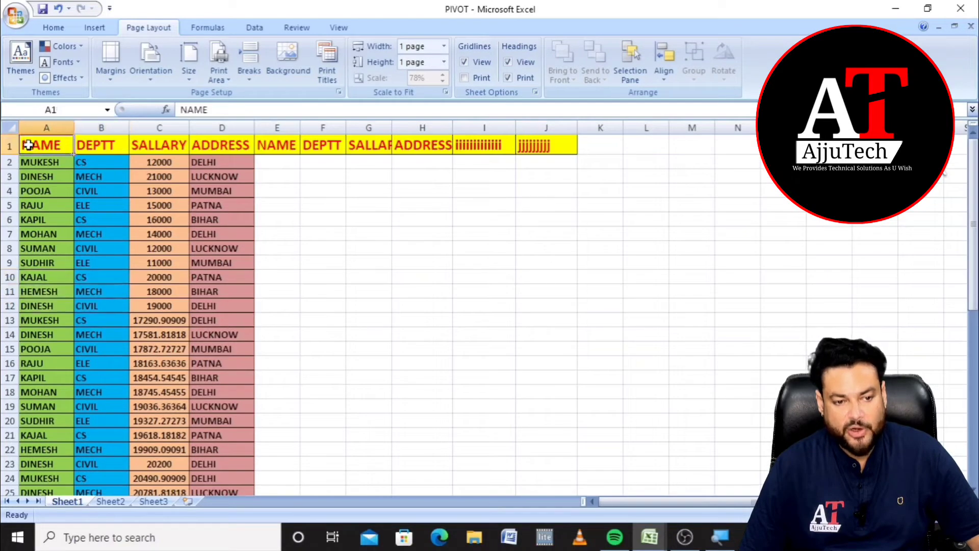
{"action": "left_click_drag", "start_coordinate": [28, 145], "coordinate": [475, 171]}
{"action": "left_click", "coordinate": [53, 27]}
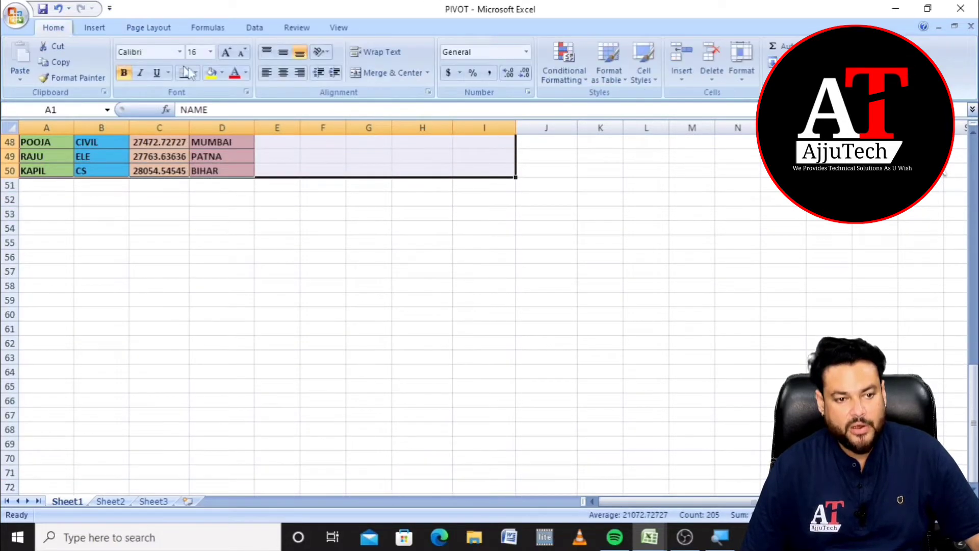
{"action": "left_click", "coordinate": [196, 73]}
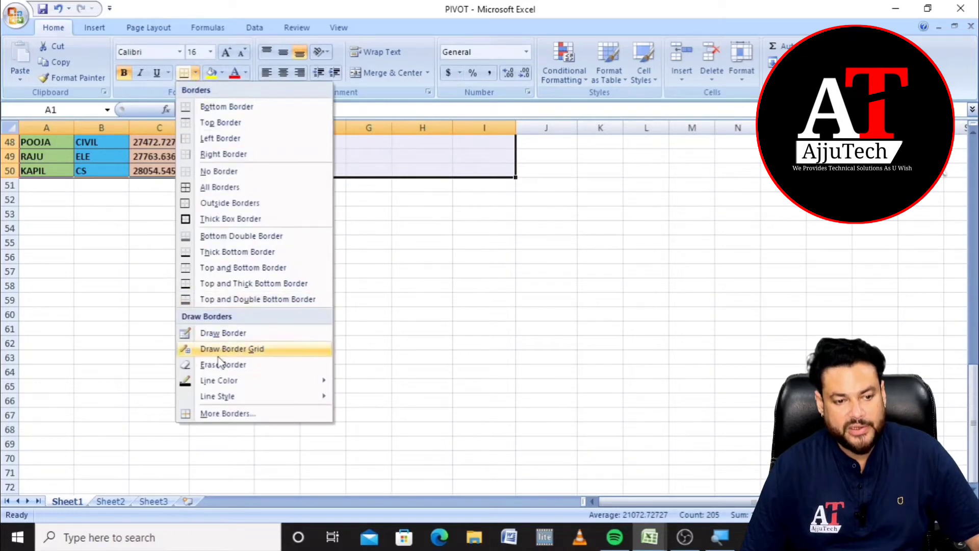
{"action": "left_click", "coordinate": [234, 173]}
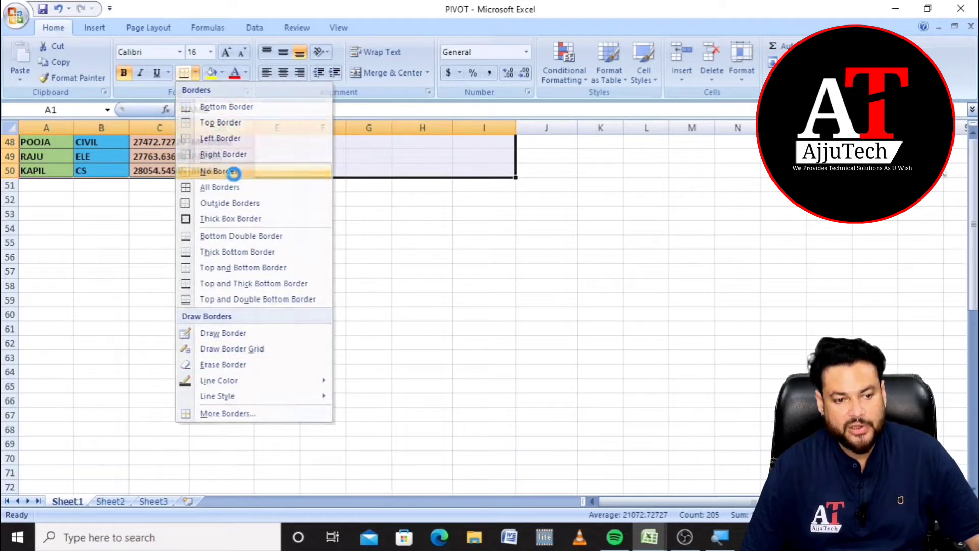
{"action": "scroll", "coordinate": [239, 214], "scroll_direction": "up", "scroll_amount": 15}
{"action": "left_click", "coordinate": [278, 247]}
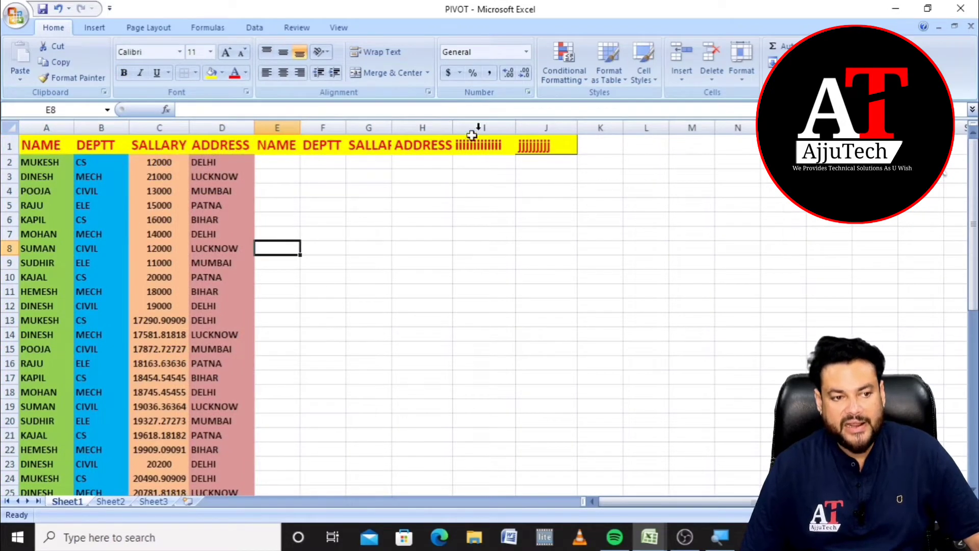
- Turn off printing of row and column headings, check the borderless sheet in print preview, and close the preview
{"action": "left_click", "coordinate": [15, 15]}
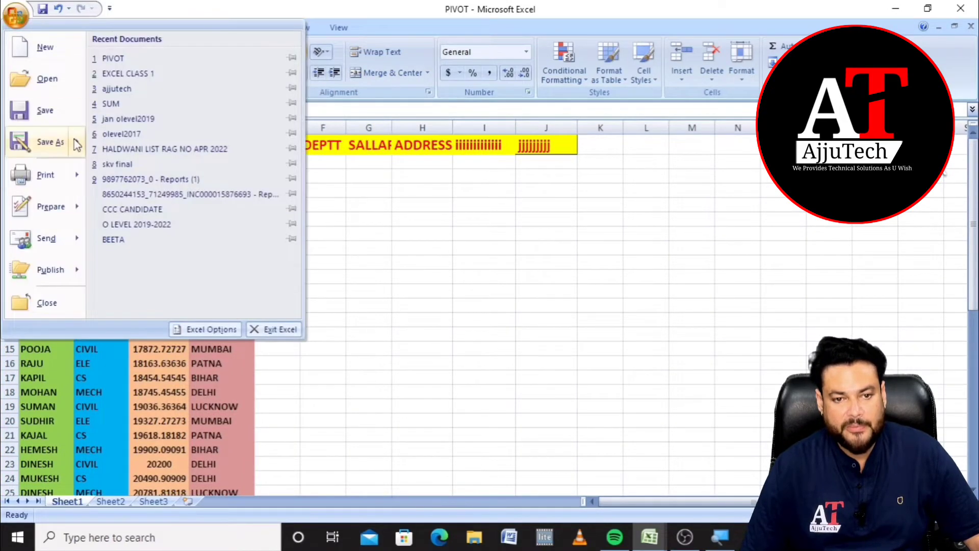
{"action": "left_click", "coordinate": [426, 208]}
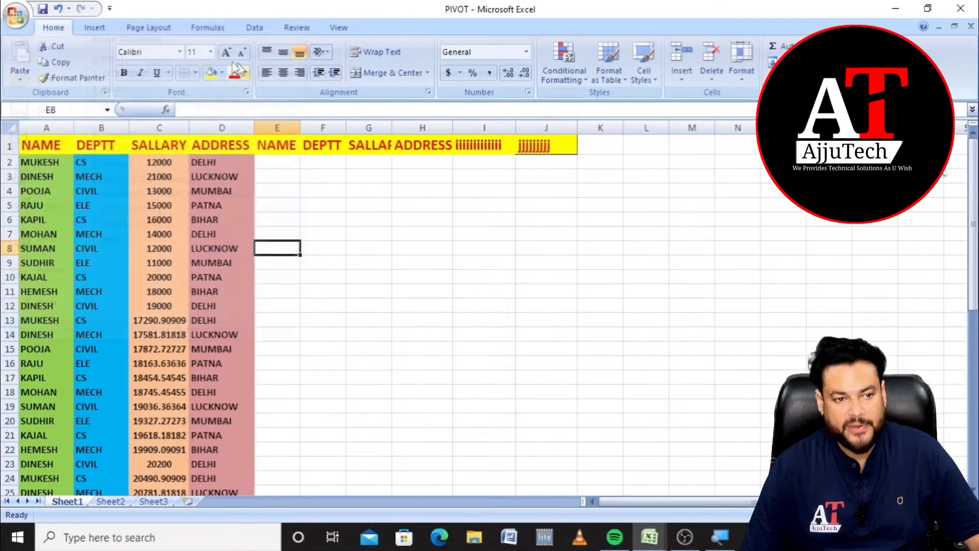
{"action": "left_click", "coordinate": [152, 28]}
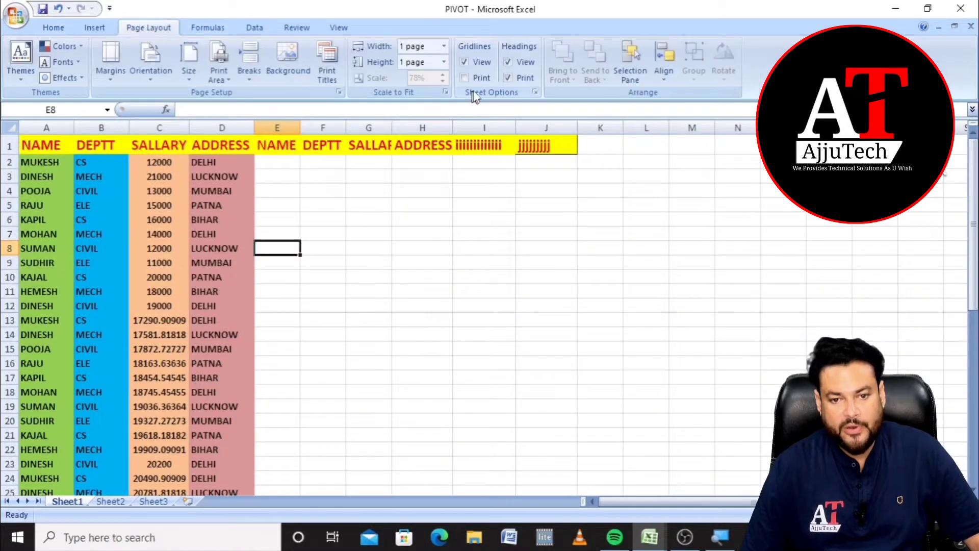
{"action": "left_click", "coordinate": [24, 22]}
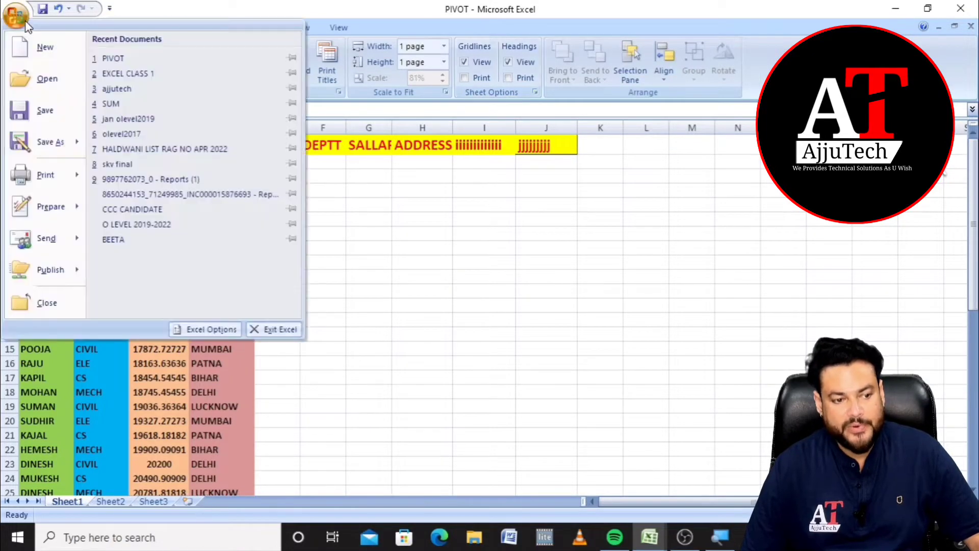
{"action": "mouse_move", "coordinate": [77, 175]}
{"action": "left_click", "coordinate": [158, 146]}
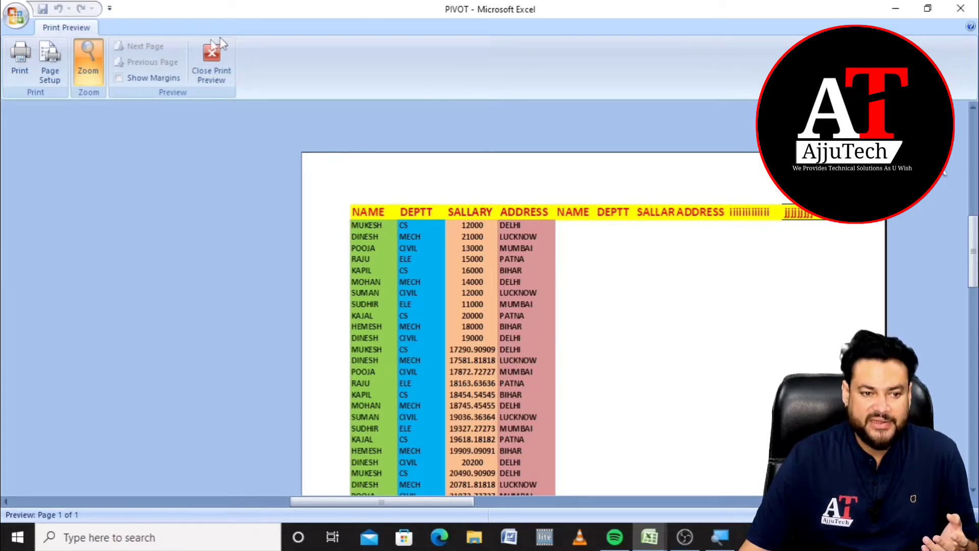
{"action": "left_click", "coordinate": [212, 61]}
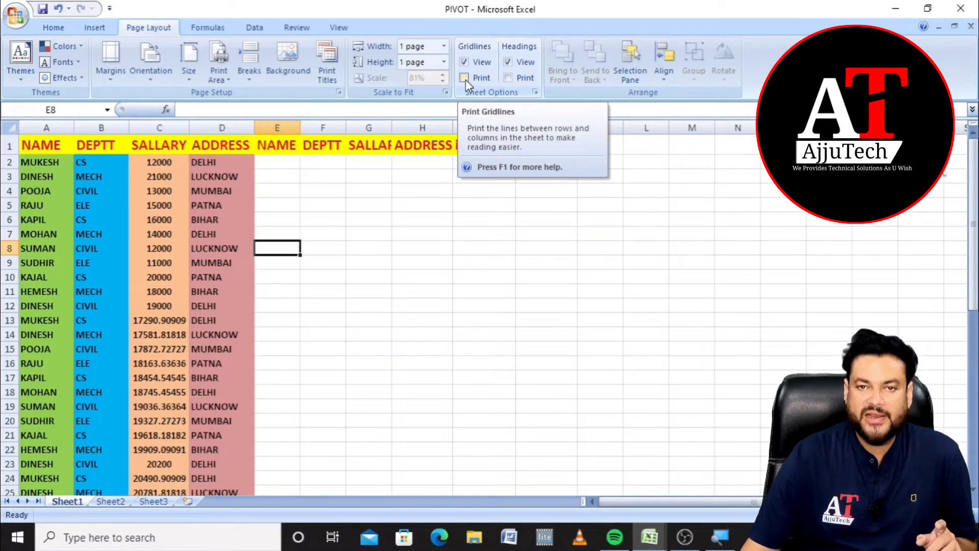
- Turn on gridline printing for the sheet and open its print preview
{"action": "left_click", "coordinate": [467, 82]}
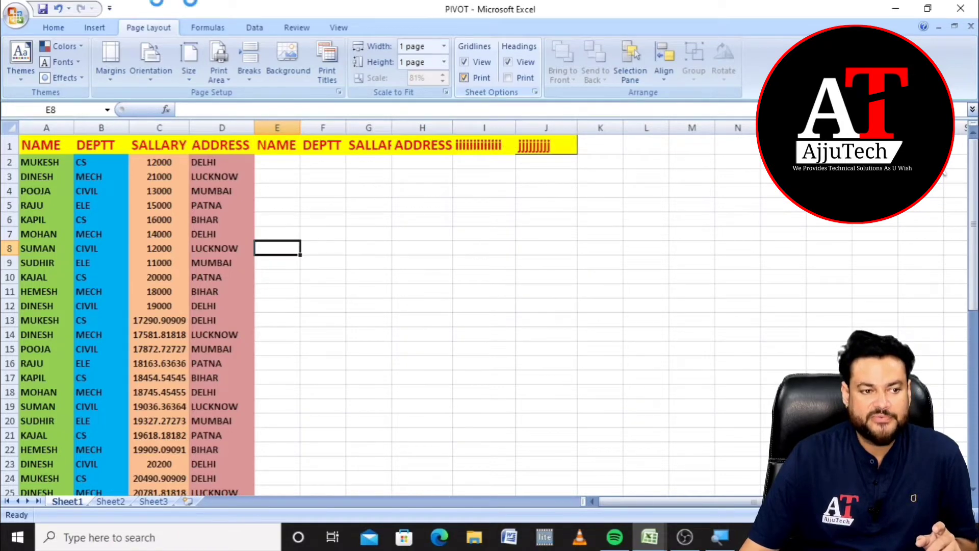
{"action": "left_click", "coordinate": [7, 21]}
{"action": "mouse_move", "coordinate": [53, 168]}
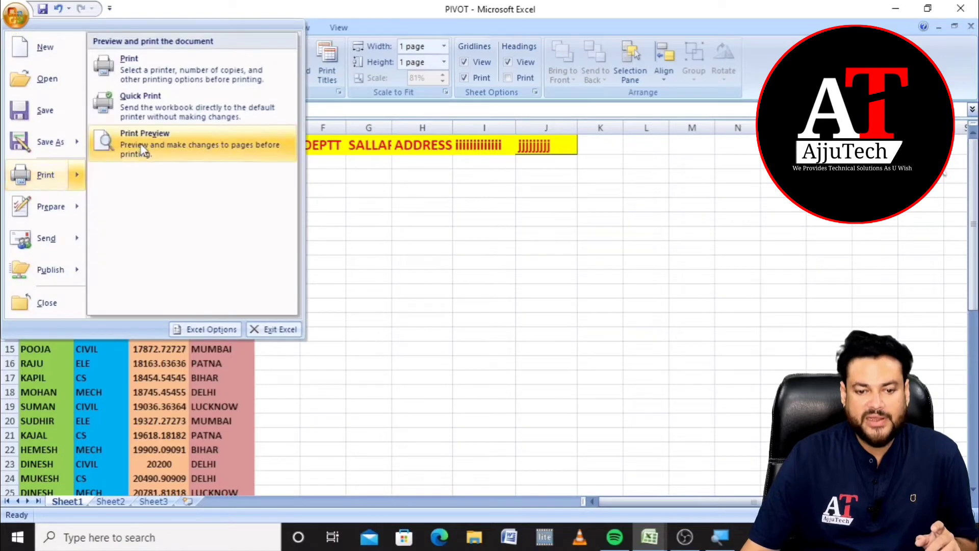
{"action": "left_click", "coordinate": [162, 170]}
- Examine the printed gridlines from the header row to the last data row in print preview, and close the preview
{"action": "scroll", "coordinate": [635, 291], "scroll_direction": "down", "scroll_amount": 5}
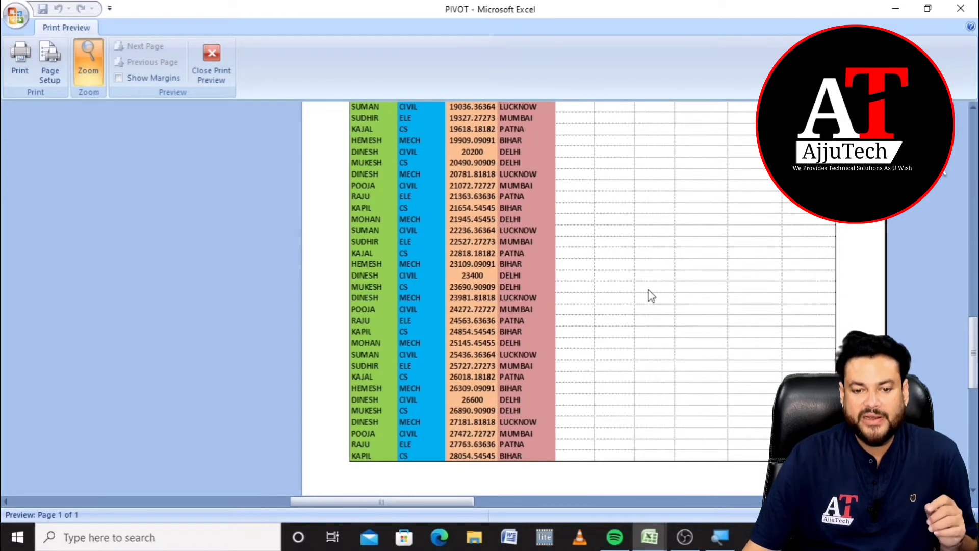
{"action": "scroll", "coordinate": [629, 293], "scroll_direction": "up", "scroll_amount": 5}
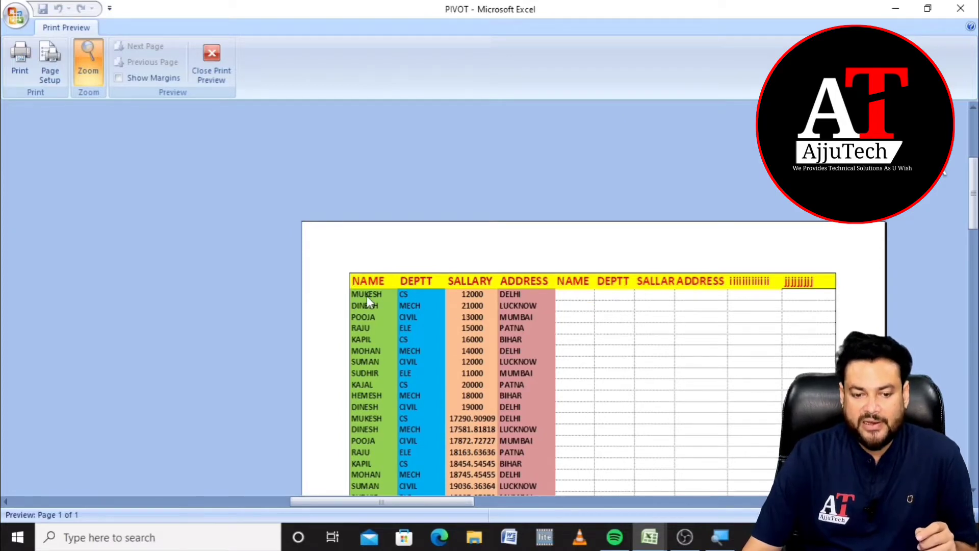
{"action": "left_click", "coordinate": [460, 342]}
{"action": "left_click", "coordinate": [445, 324]}
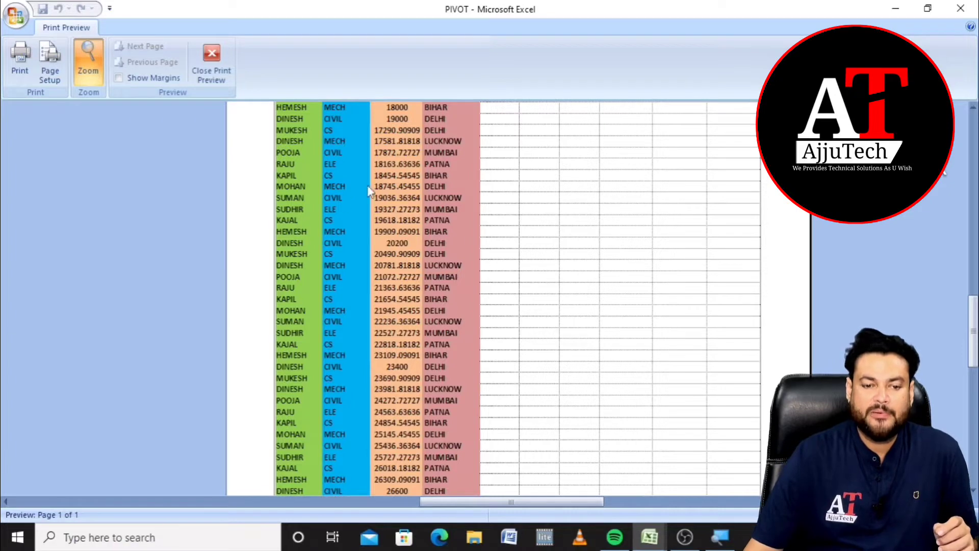
{"action": "scroll", "coordinate": [339, 232], "scroll_direction": "up", "scroll_amount": 3}
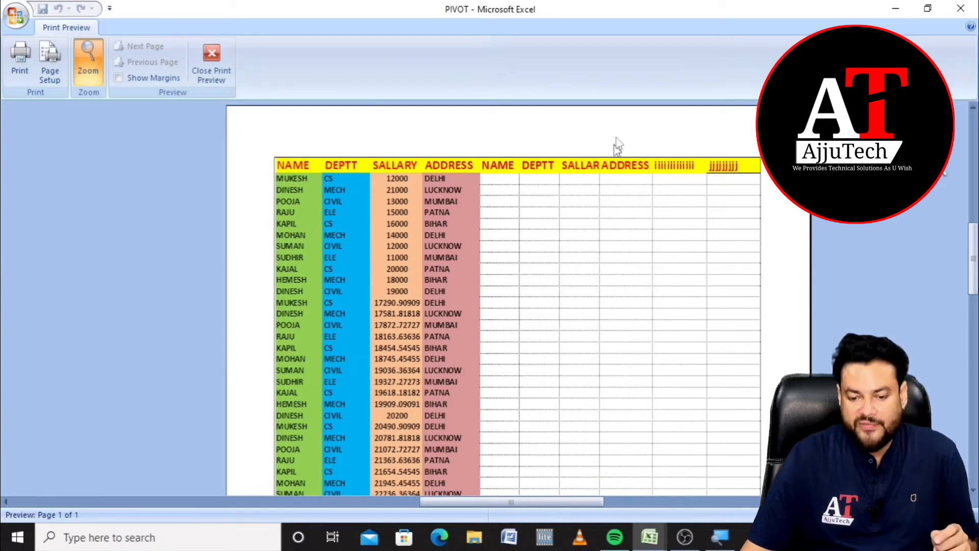
{"action": "scroll", "coordinate": [623, 316], "scroll_direction": "down", "scroll_amount": 10}
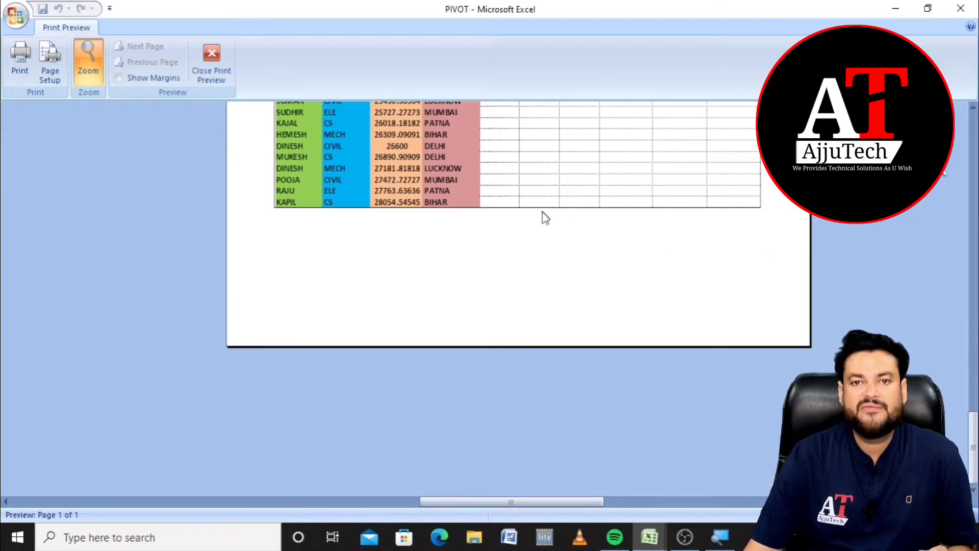
{"action": "scroll", "coordinate": [544, 224], "scroll_direction": "up", "scroll_amount": 10}
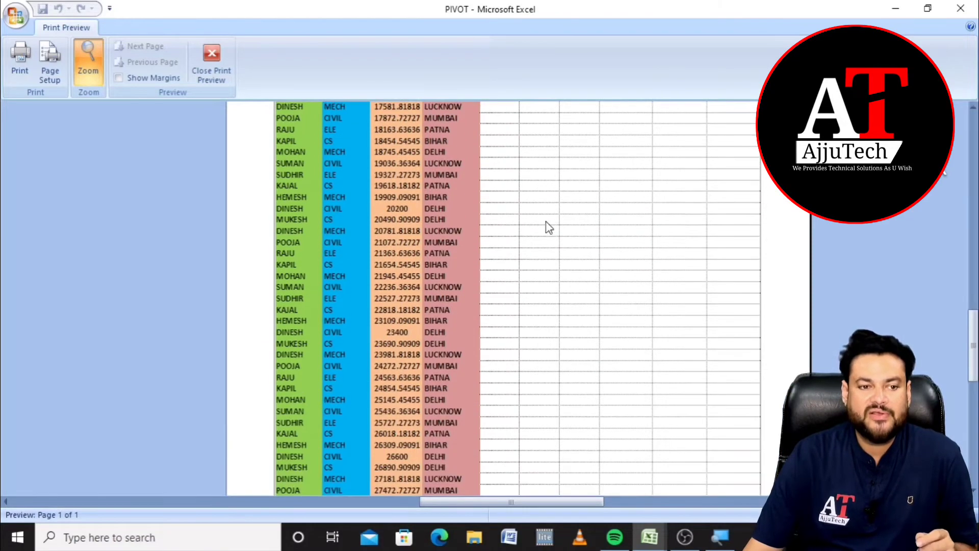
{"action": "left_click", "coordinate": [201, 68]}
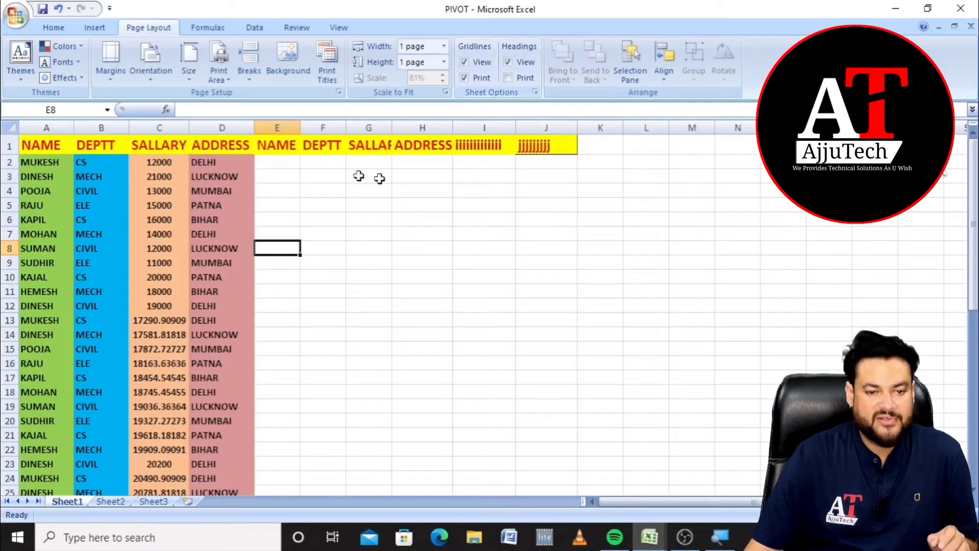
- Select columns H, I, J and K one after another to point out the column headings, and end on cell F5
{"action": "left_click", "coordinate": [422, 127]}
{"action": "left_click", "coordinate": [482, 128]}
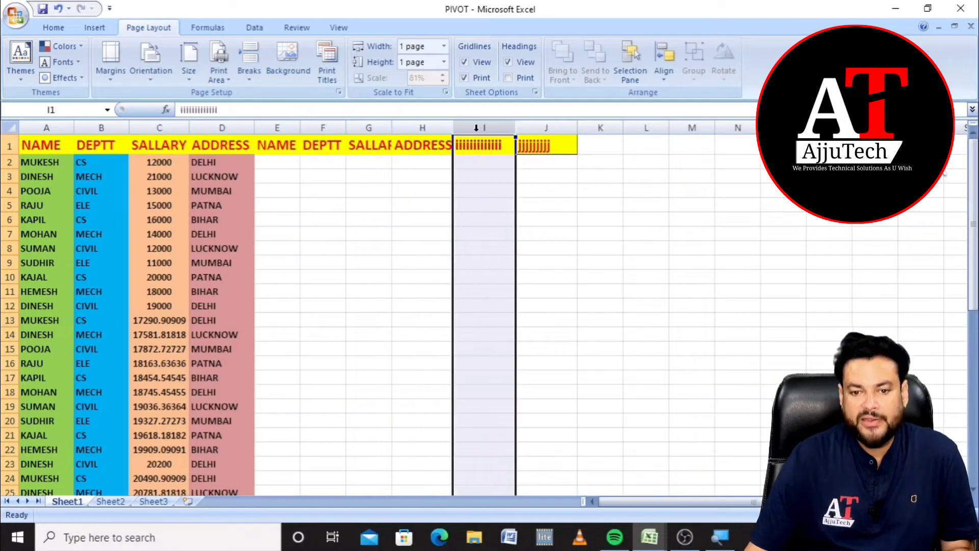
{"action": "left_click", "coordinate": [557, 127]}
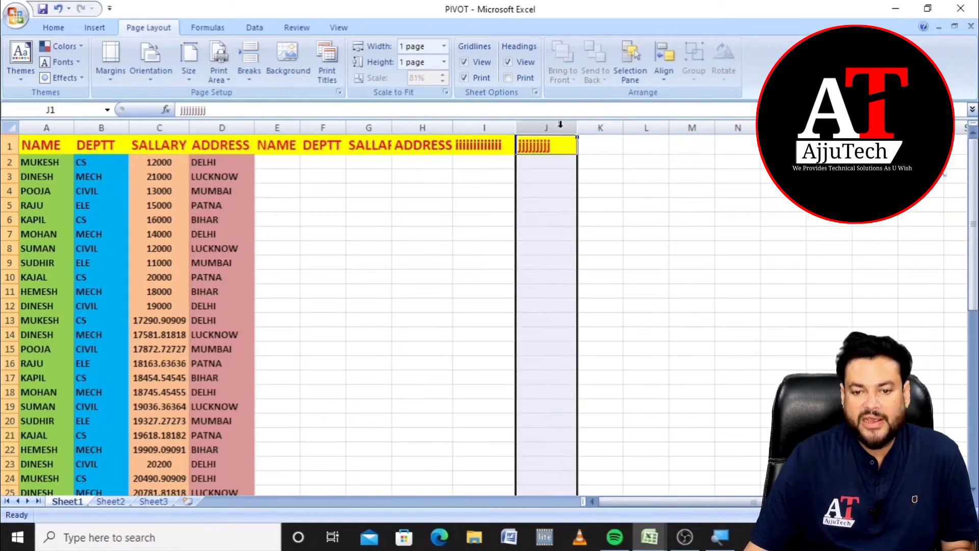
{"action": "left_click", "coordinate": [613, 128]}
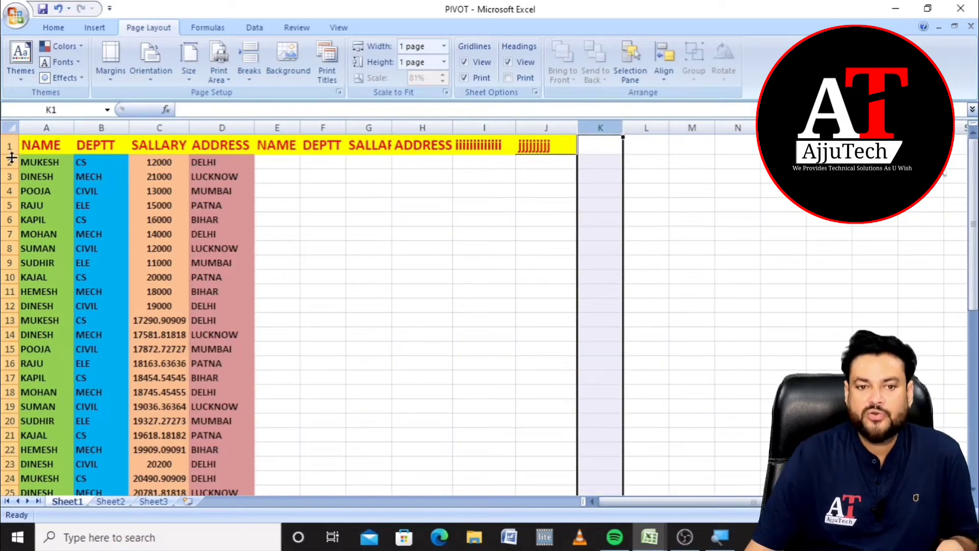
{"action": "left_click", "coordinate": [332, 202]}
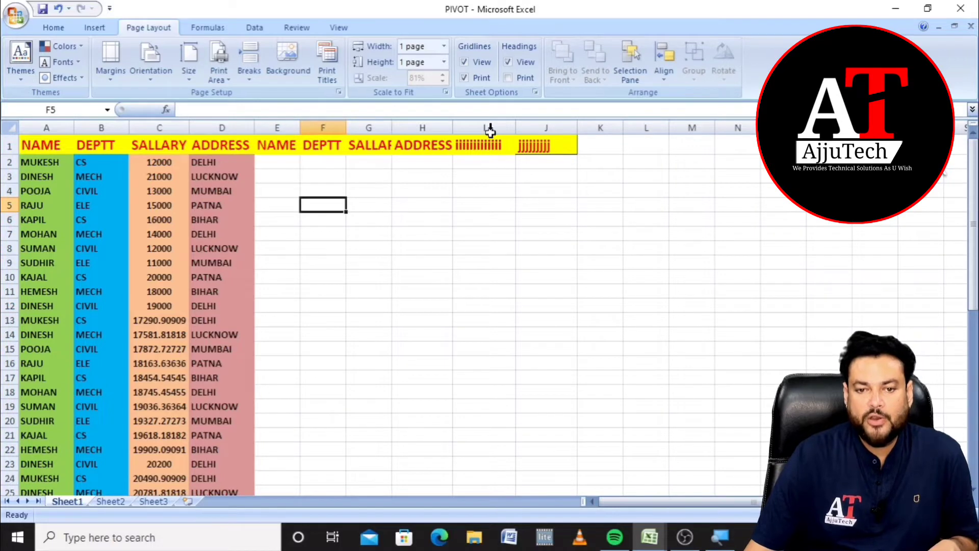
- Hide the worksheet's on-screen row and column headings and show them again
{"action": "left_click", "coordinate": [509, 61]}
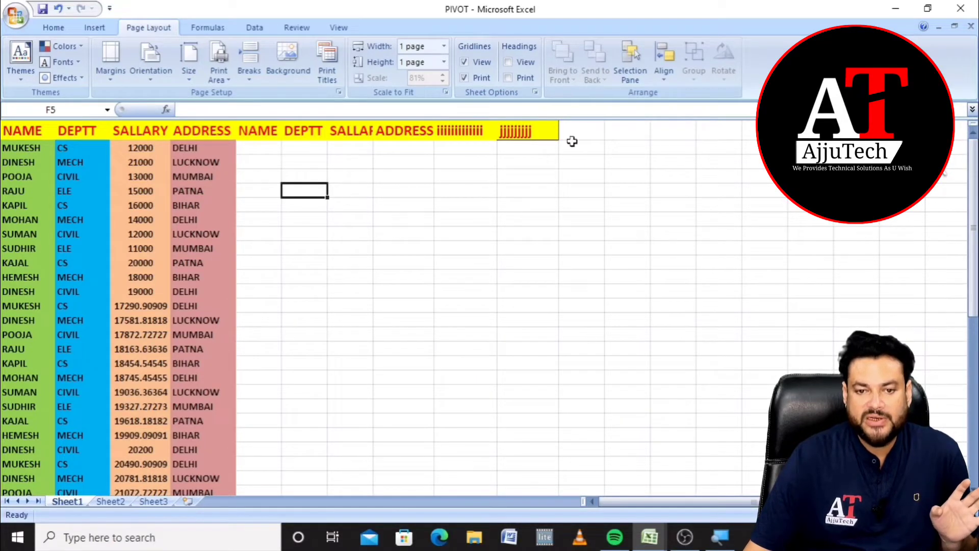
{"action": "left_click", "coordinate": [510, 60]}
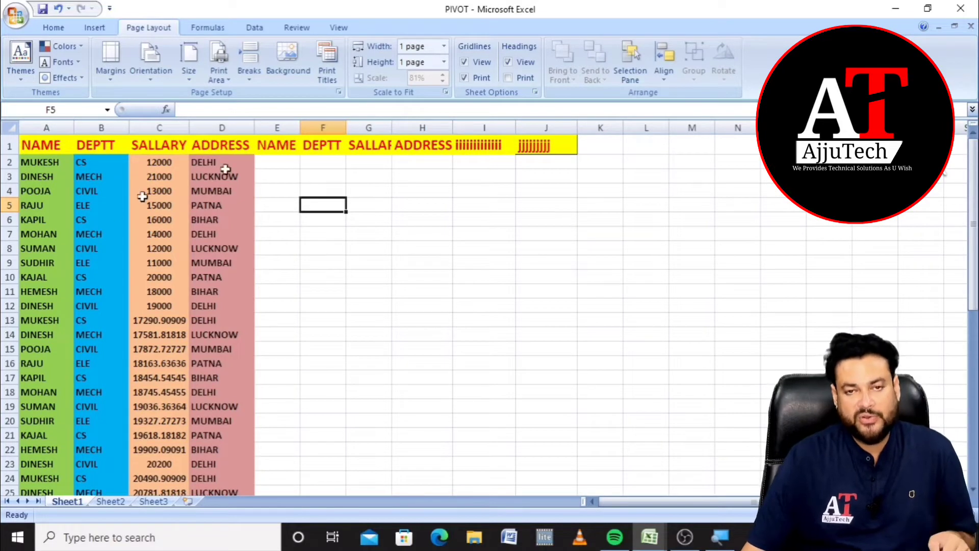
{"action": "left_click", "coordinate": [510, 62]}
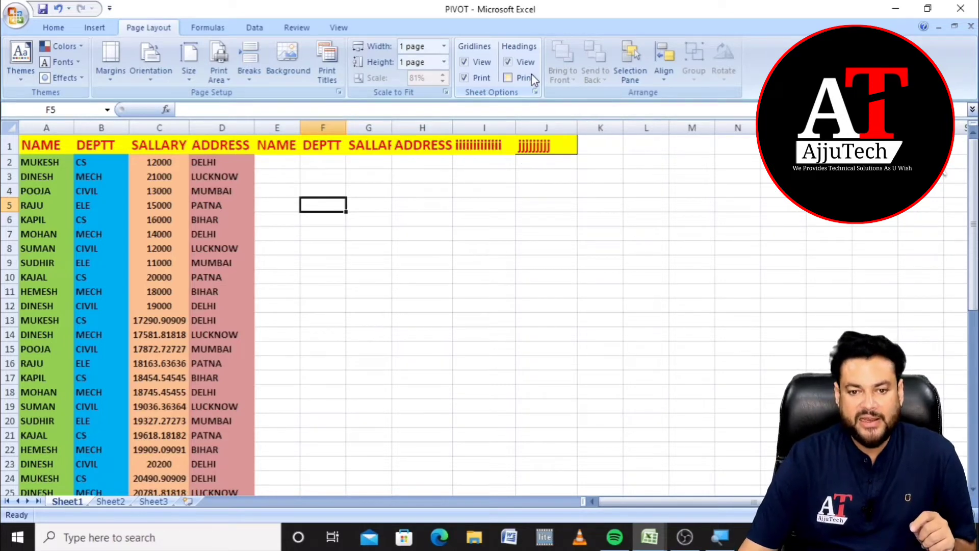
- Check in print preview whether the row and column headings appear on the zoomed page, and close the preview
{"action": "left_click", "coordinate": [16, 17]}
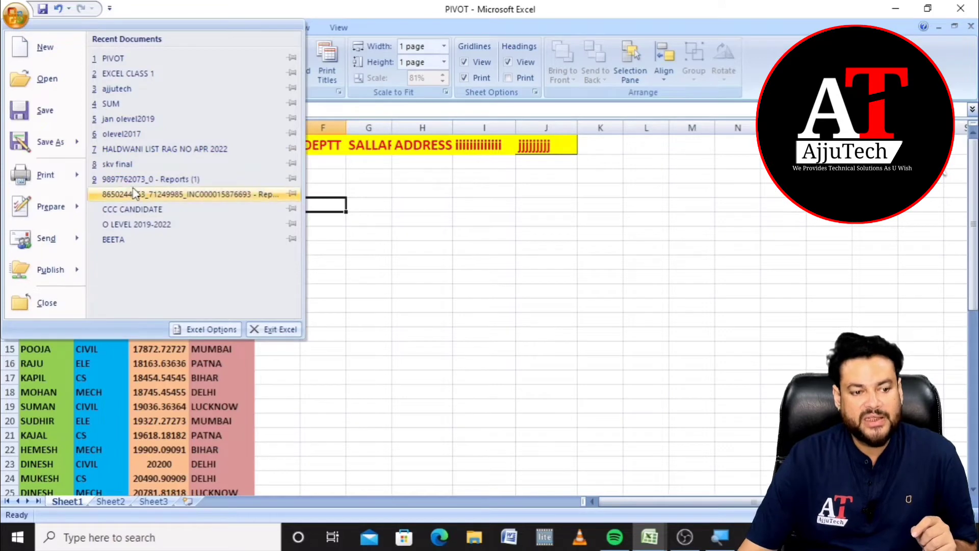
{"action": "mouse_move", "coordinate": [71, 176]}
{"action": "left_click", "coordinate": [144, 144]}
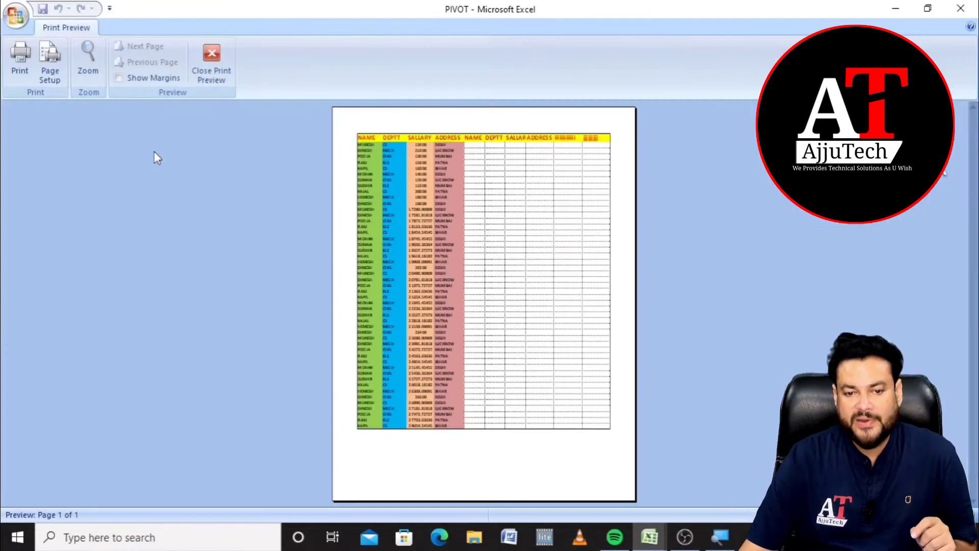
{"action": "left_click", "coordinate": [506, 140]}
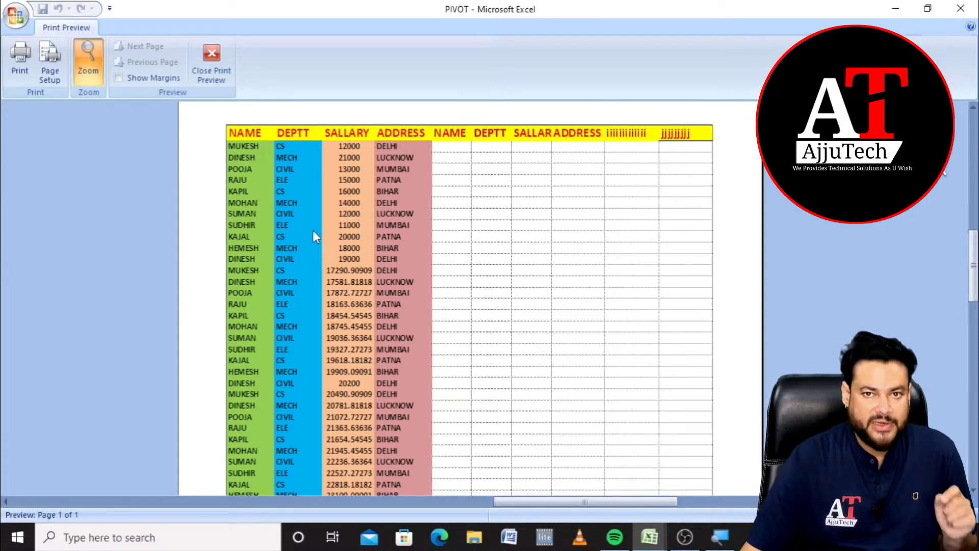
{"action": "left_click", "coordinate": [211, 62]}
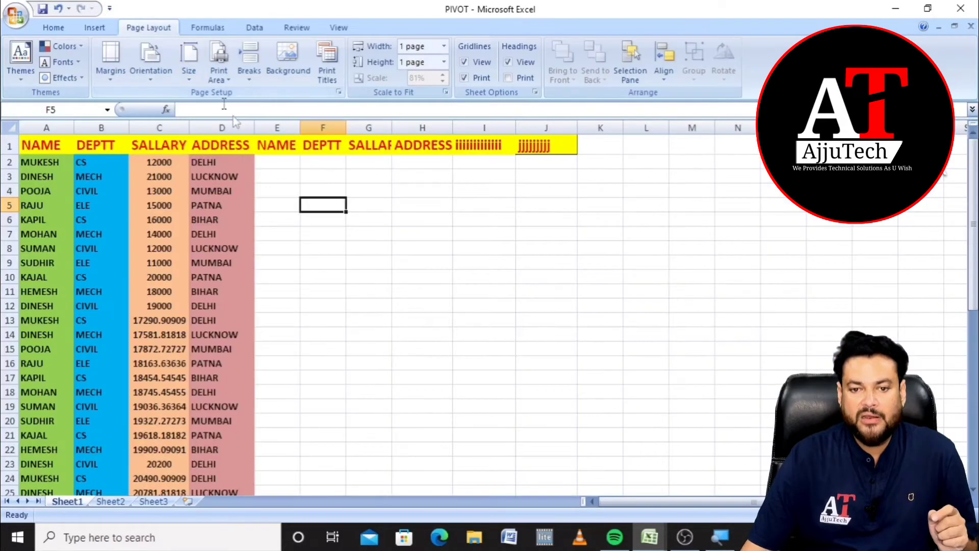
- Turn on printing of row and column headings, check them in print preview, and return to the sheet
{"action": "left_click", "coordinate": [511, 78]}
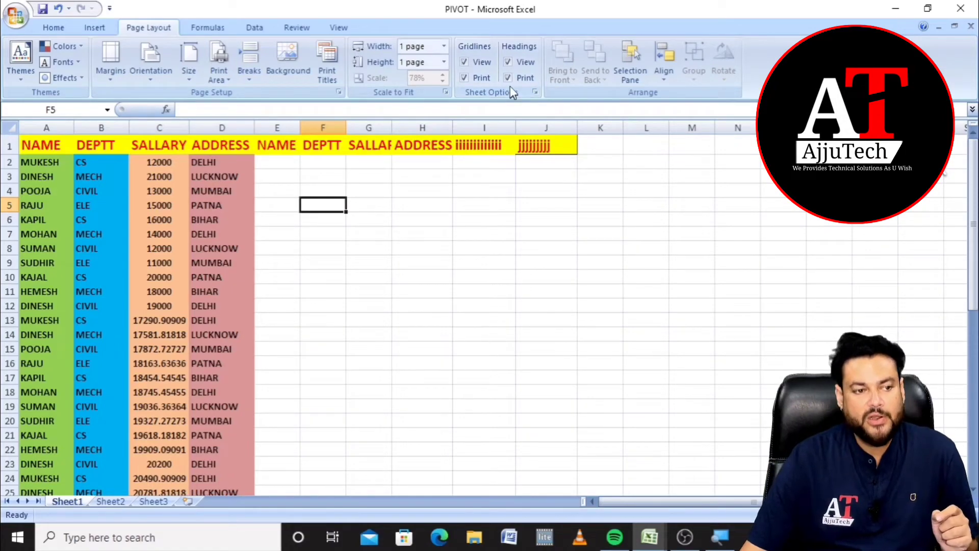
{"action": "left_click", "coordinate": [15, 15]}
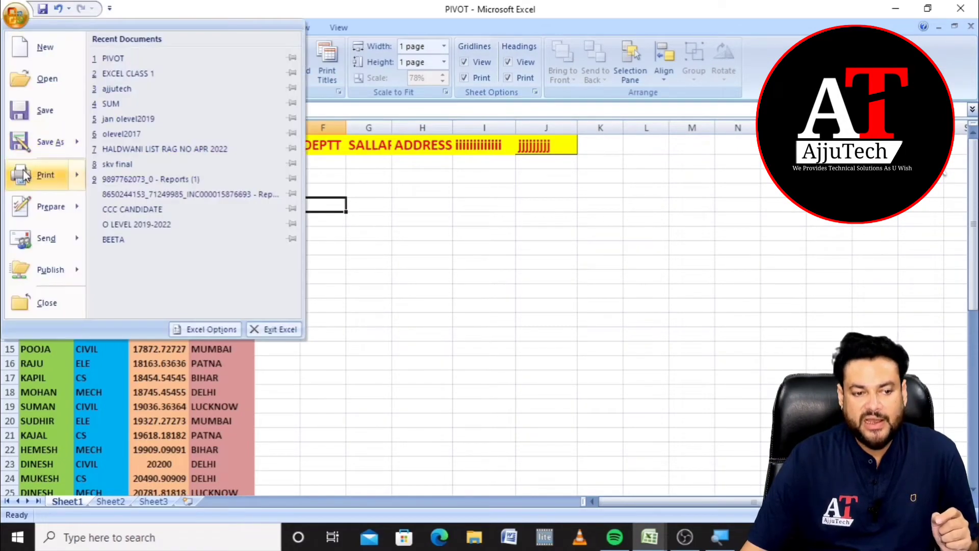
{"action": "mouse_move", "coordinate": [24, 175]}
{"action": "left_click", "coordinate": [183, 160]}
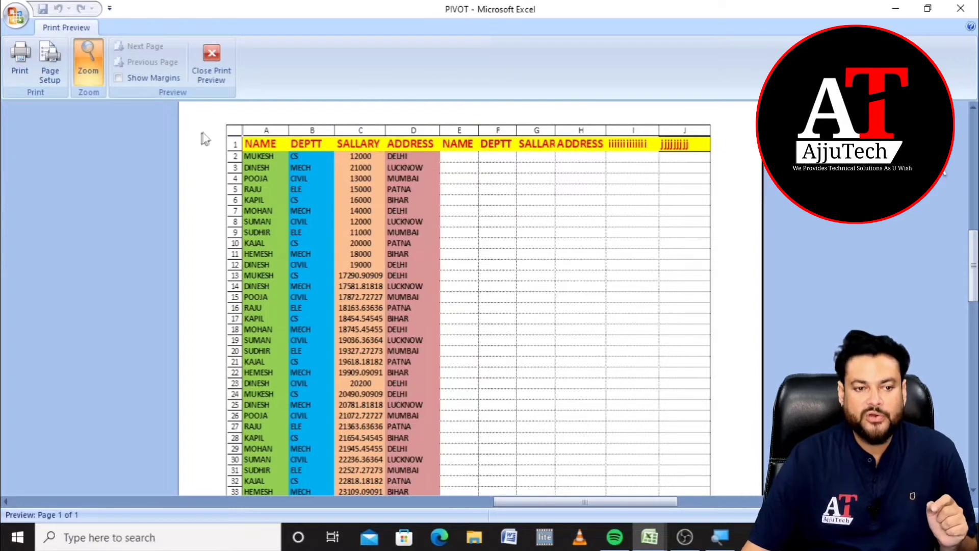
{"action": "left_click", "coordinate": [211, 69]}
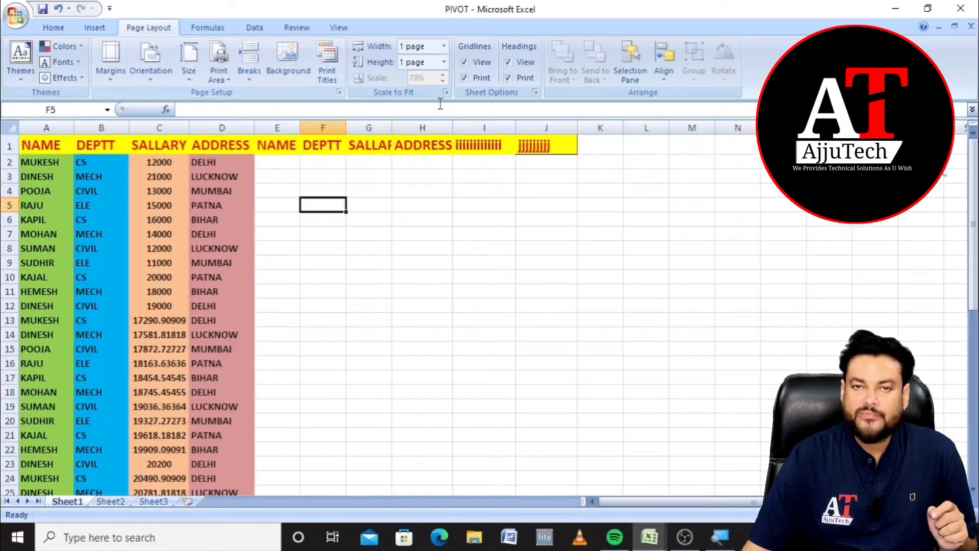
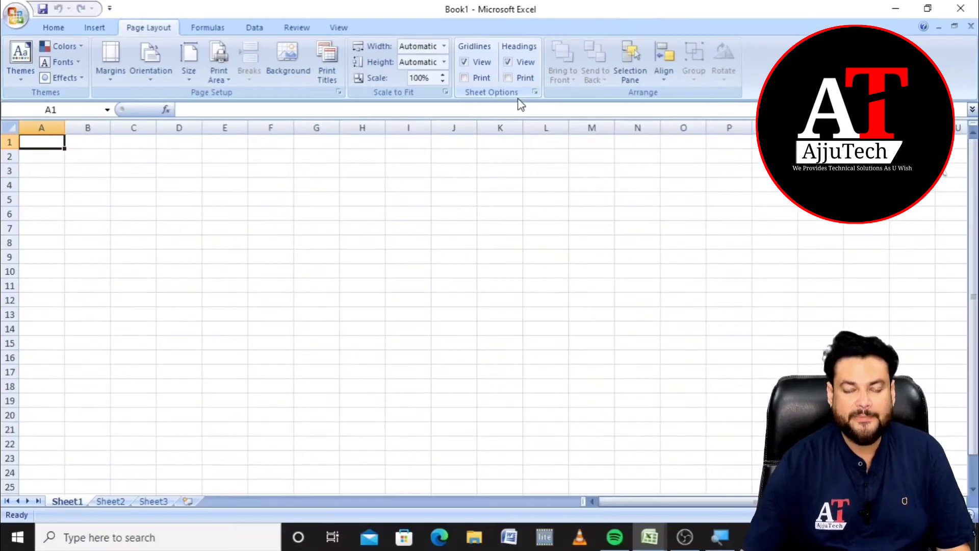
- Open the recent PIVOT workbook and fill its records in columns A to D further down the sheet
{"action": "left_click", "coordinate": [15, 16]}
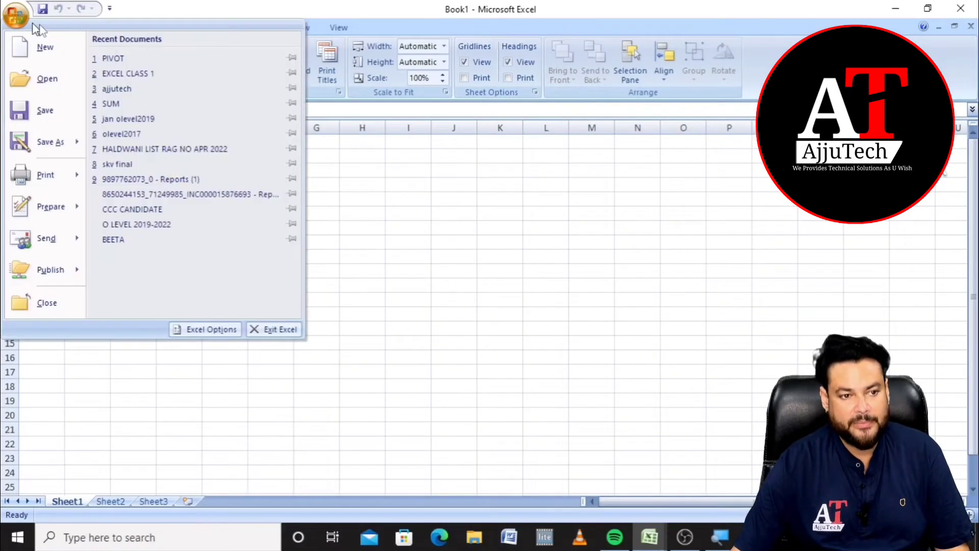
{"action": "left_click", "coordinate": [142, 58]}
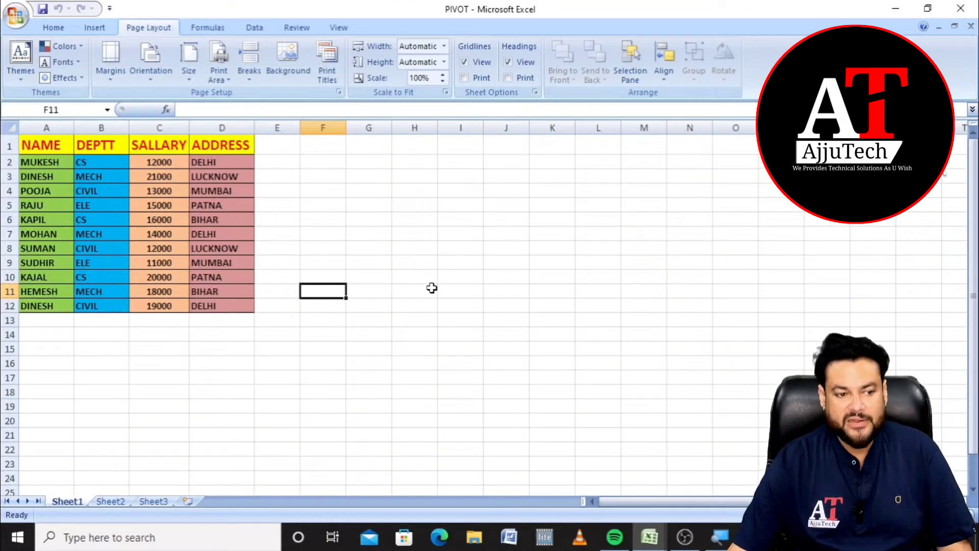
{"action": "left_click_drag", "start_coordinate": [61, 164], "coordinate": [217, 359]}
{"action": "scroll", "coordinate": [220, 310], "scroll_direction": "up", "scroll_amount": 20}
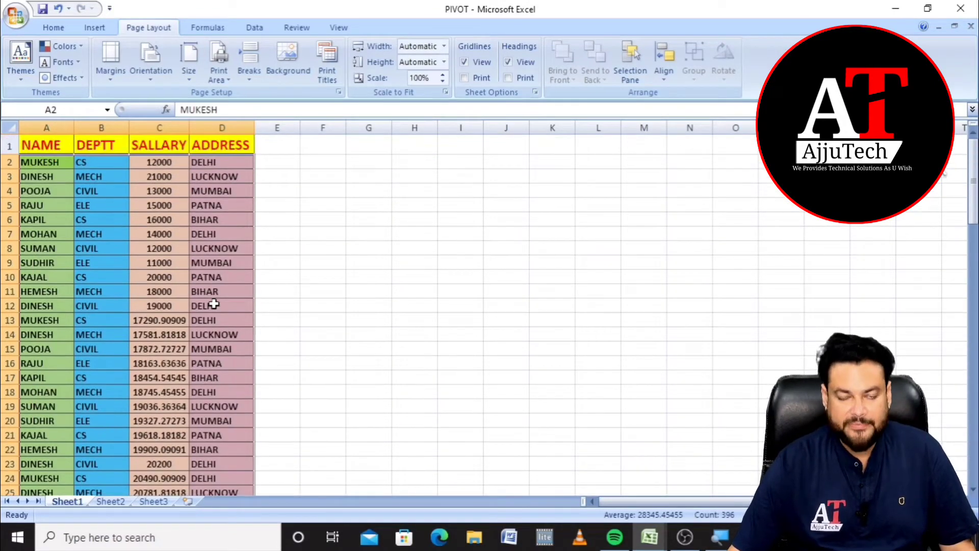
{"action": "left_click", "coordinate": [318, 233]}
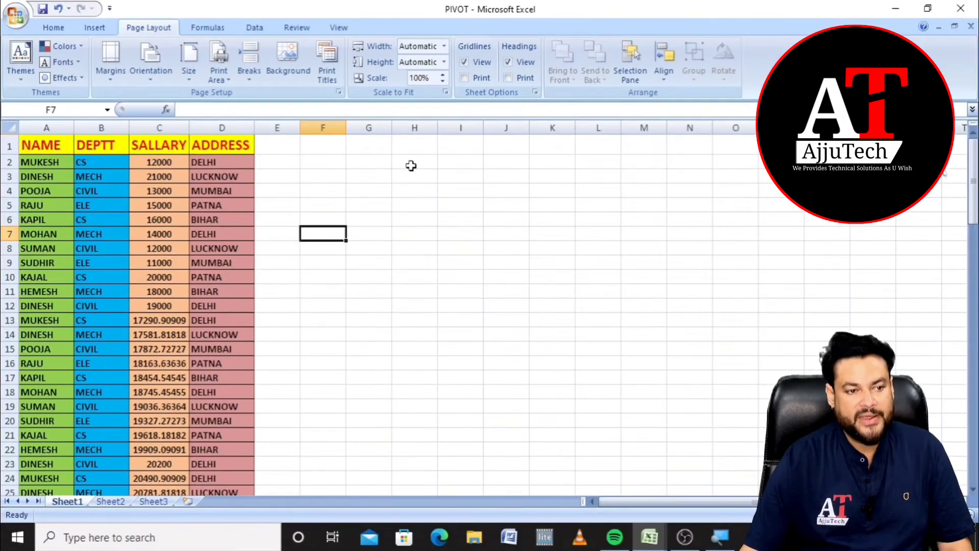
- Turn on printing of the worksheet's row and column headings
{"action": "left_click", "coordinate": [21, 21]}
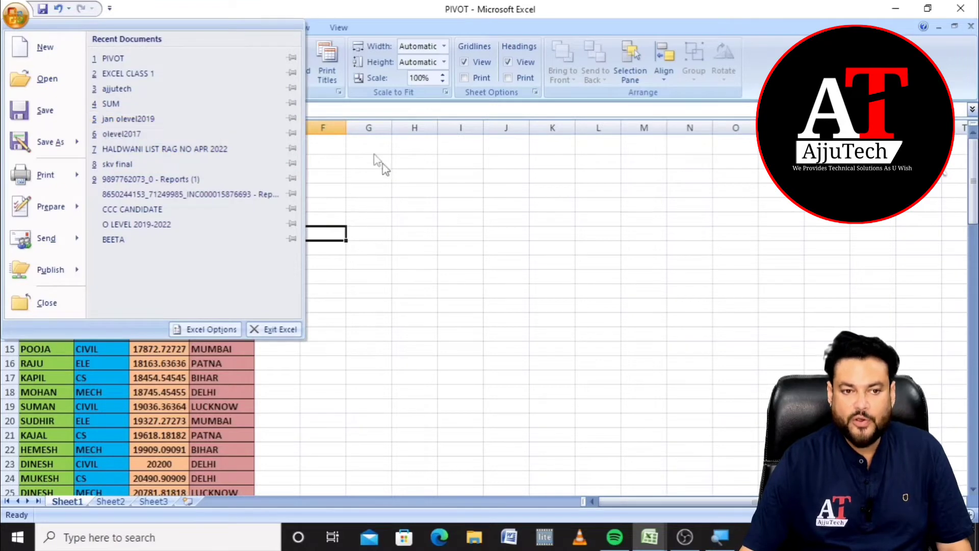
{"action": "left_click", "coordinate": [359, 146]}
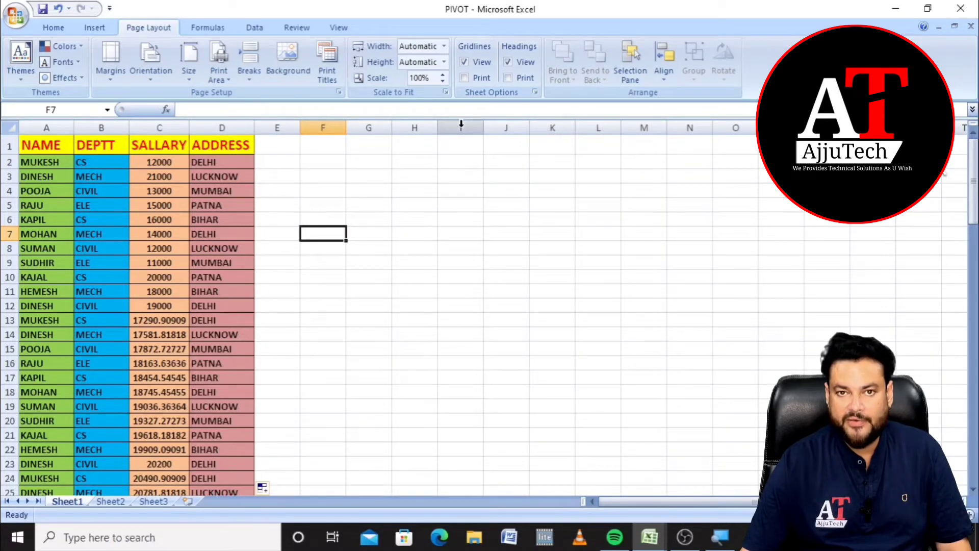
{"action": "left_click", "coordinate": [514, 79]}
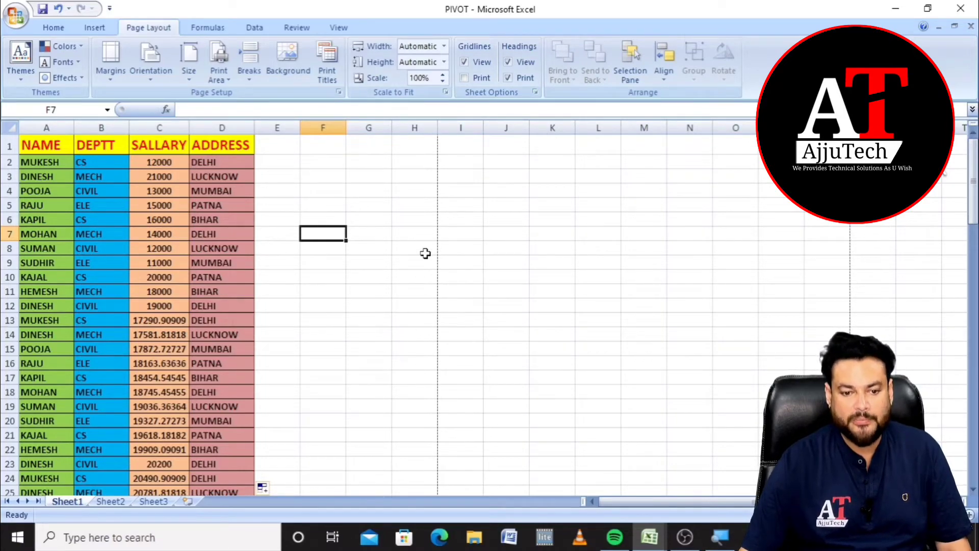
- Check the printed row and column headings in print preview, zoom in on the page's last rows, and close the preview
{"action": "scroll", "coordinate": [426, 254], "scroll_direction": "down", "scroll_amount": 11}
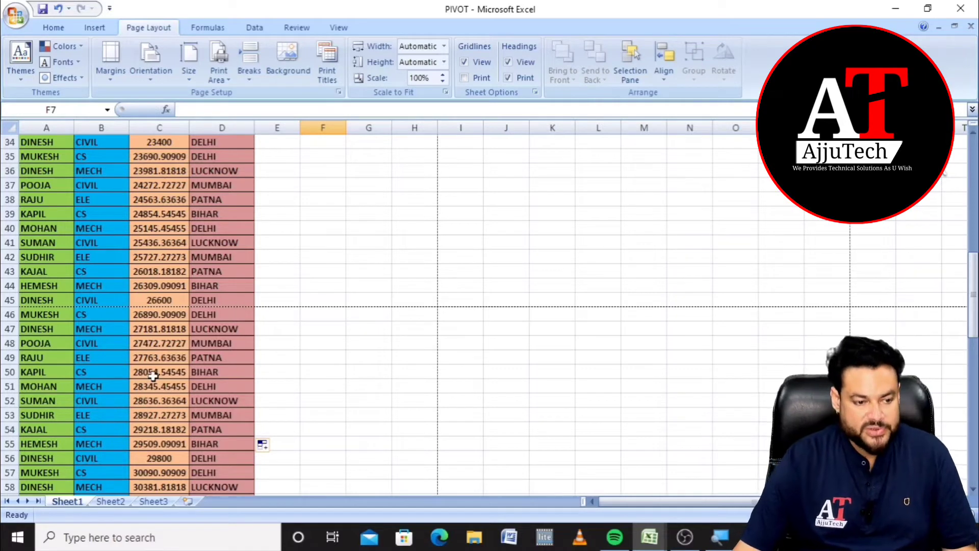
{"action": "left_click", "coordinate": [15, 16]}
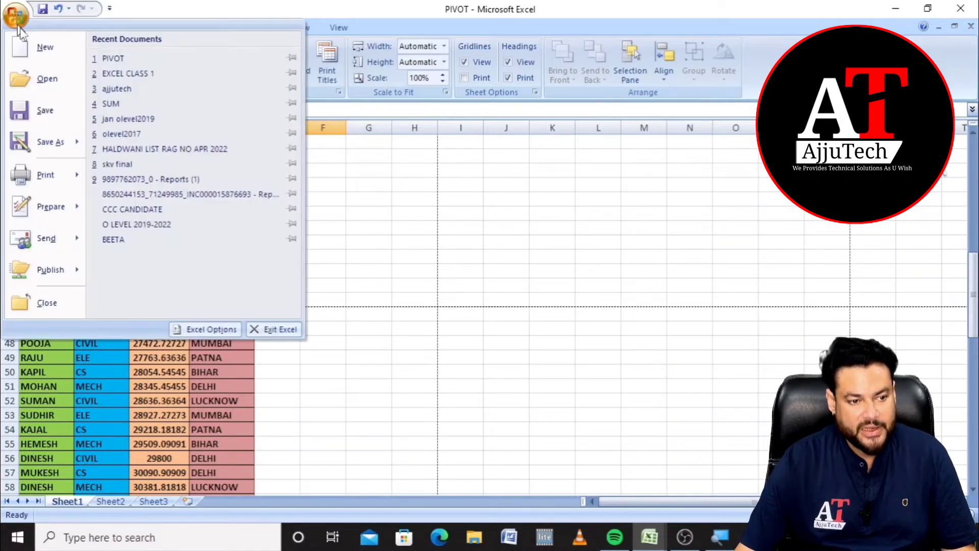
{"action": "mouse_move", "coordinate": [69, 176]}
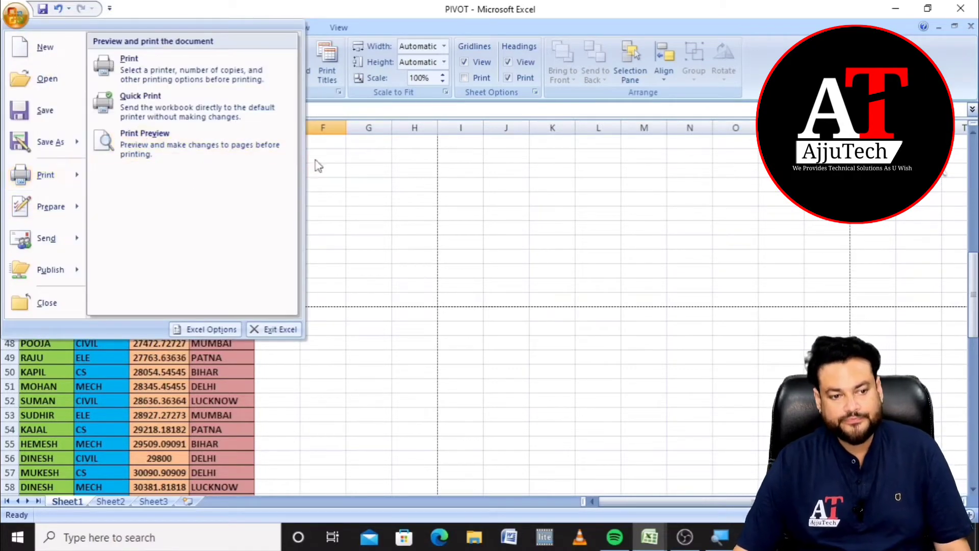
{"action": "left_click", "coordinate": [187, 138]}
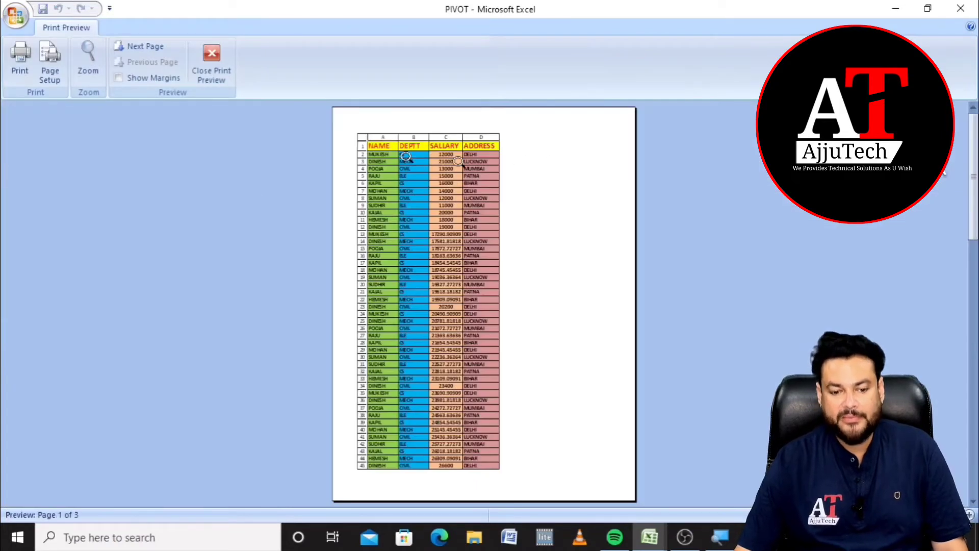
{"action": "left_click", "coordinate": [365, 470]}
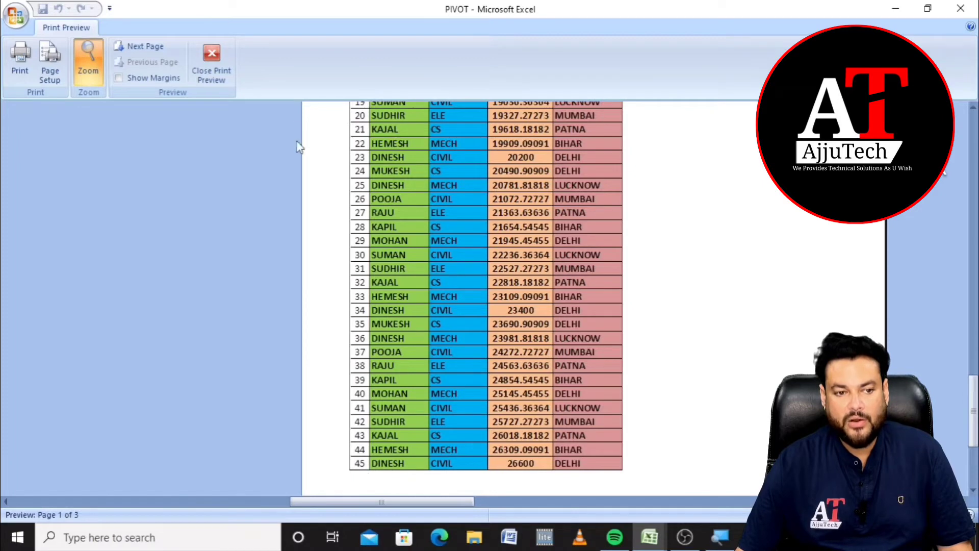
{"action": "left_click", "coordinate": [211, 57]}
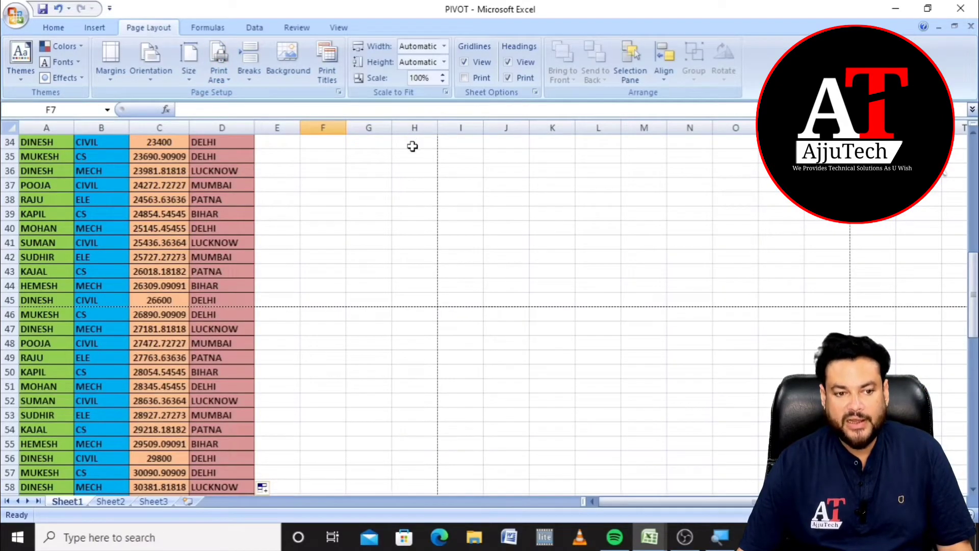
- Enter the sample texts dfs, gsd, fdg and gdf in cells E34 to H34
{"action": "left_click", "coordinate": [297, 146]}
{"action": "type", "text": "dfs"}
{"action": "left_click", "coordinate": [334, 144]}
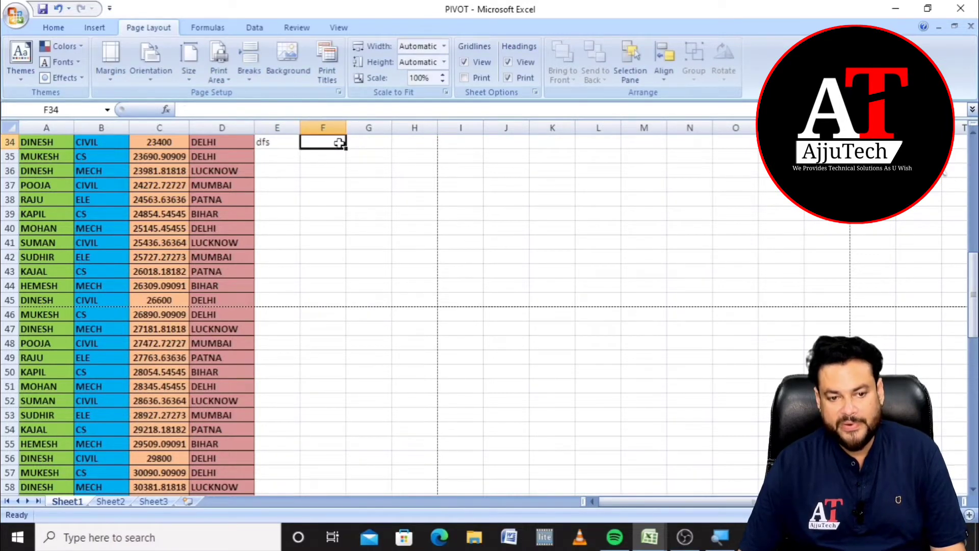
{"action": "type", "text": "gsd"}
{"action": "left_click", "coordinate": [374, 144]}
{"action": "type", "text": "fdg"}
{"action": "left_click", "coordinate": [402, 145]}
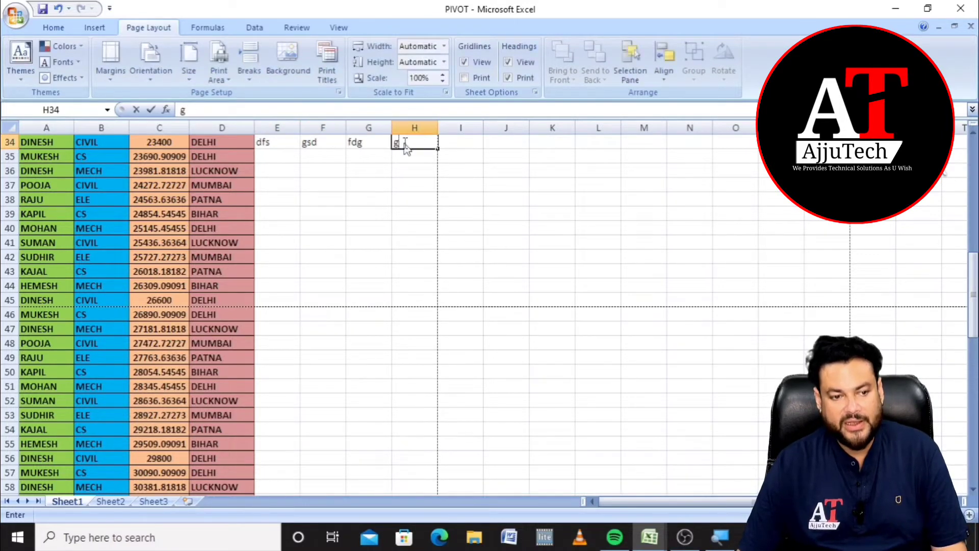
{"action": "type", "text": "gdf"}
{"action": "left_click", "coordinate": [319, 171]}
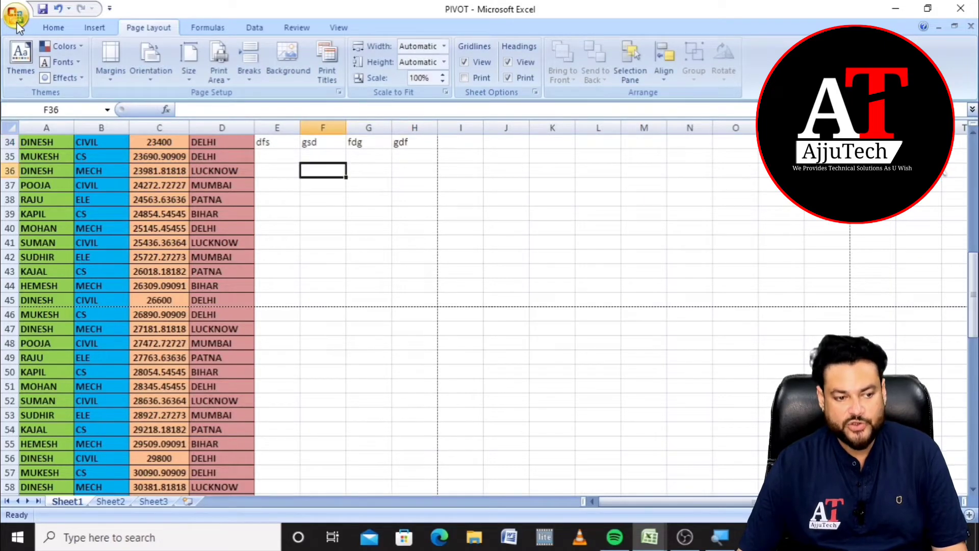
- Examine in print preview how the sample texts in row 34 extend the printed area, and close the preview
{"action": "left_click", "coordinate": [16, 19]}
{"action": "mouse_move", "coordinate": [69, 176]}
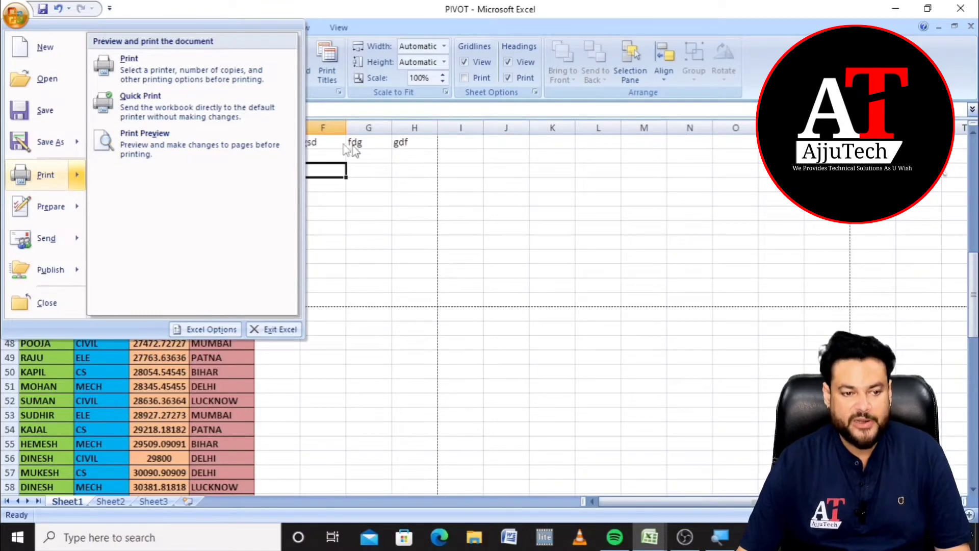
{"action": "left_click", "coordinate": [148, 143]}
{"action": "scroll", "coordinate": [728, 203], "scroll_direction": "up", "scroll_amount": 5}
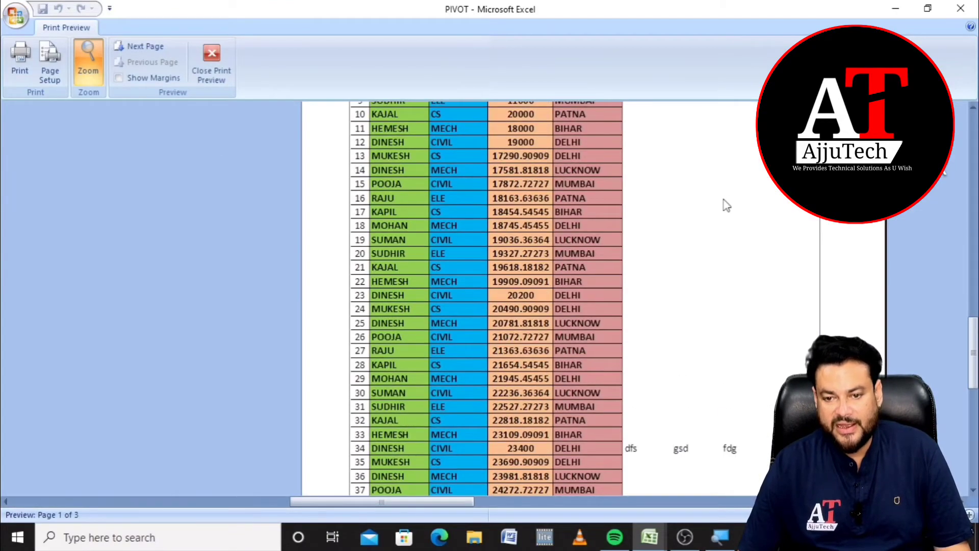
{"action": "scroll", "coordinate": [728, 203], "scroll_direction": "down", "scroll_amount": 6}
{"action": "scroll", "coordinate": [721, 214], "scroll_direction": "down", "scroll_amount": 3}
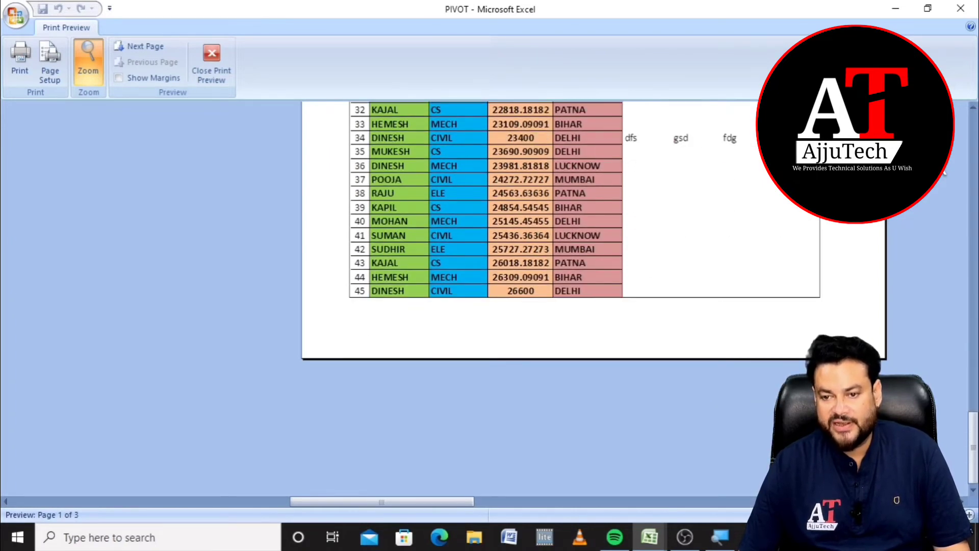
{"action": "left_click", "coordinate": [211, 60]}
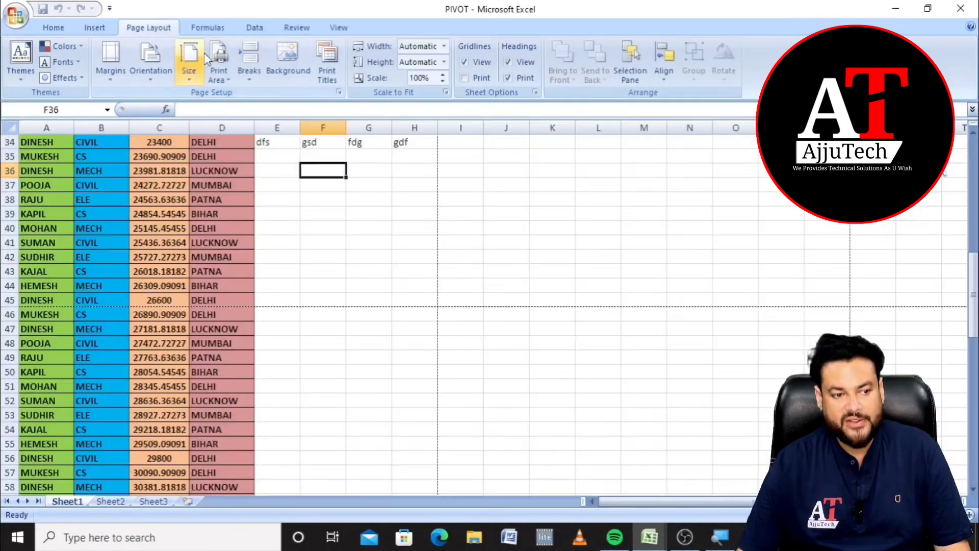
- Clear the sample texts from cells E34 to H34
{"action": "left_click_drag", "start_coordinate": [263, 142], "coordinate": [408, 146]}
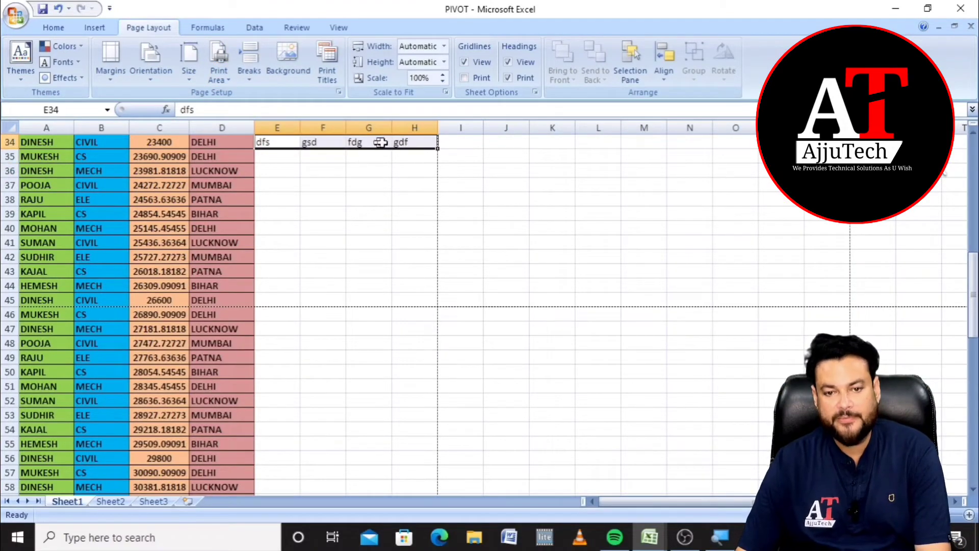
{"action": "left_click", "coordinate": [55, 28]}
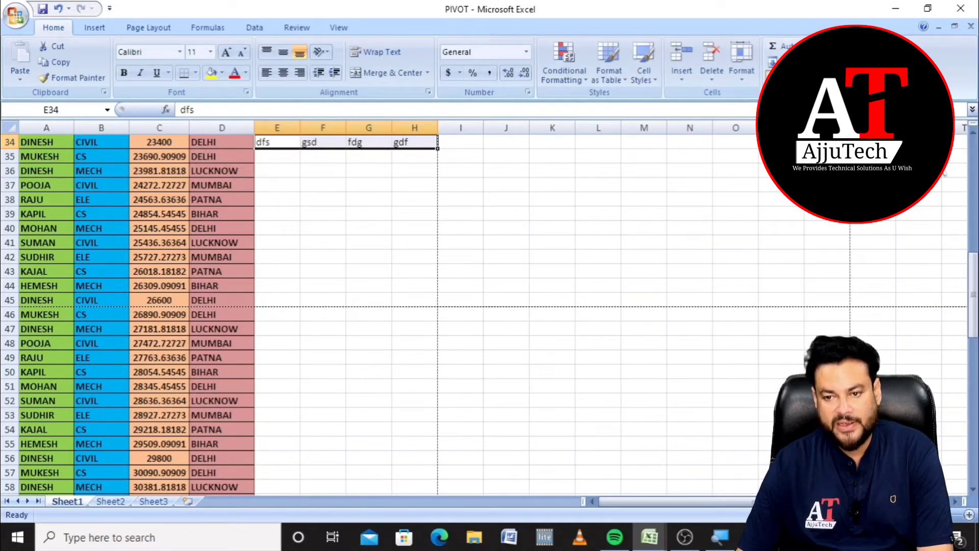
{"action": "key", "text": "Delete"}
- Fill the header cells A1:D1 across row 1 to column H
{"action": "scroll", "coordinate": [451, 262], "scroll_direction": "up", "scroll_amount": 11}
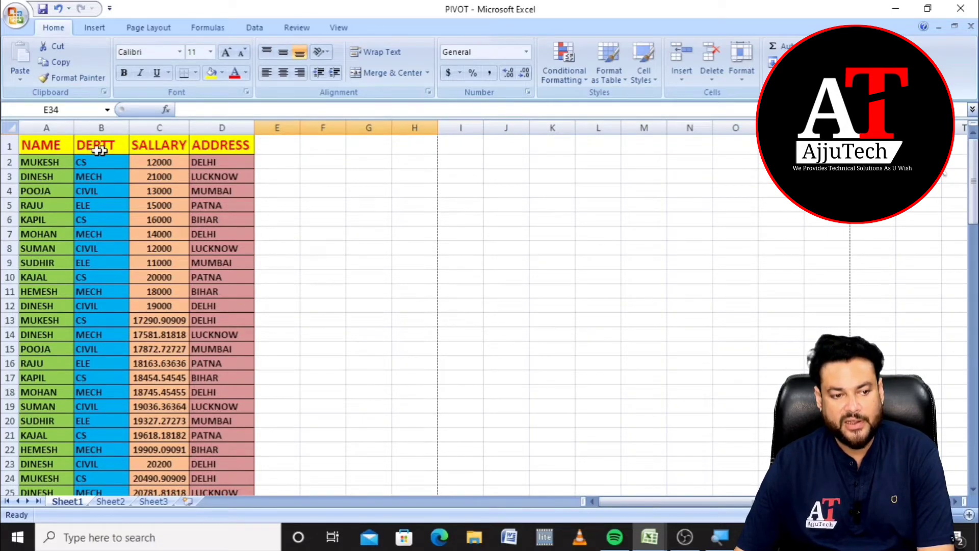
{"action": "left_click_drag", "start_coordinate": [67, 147], "coordinate": [453, 132]}
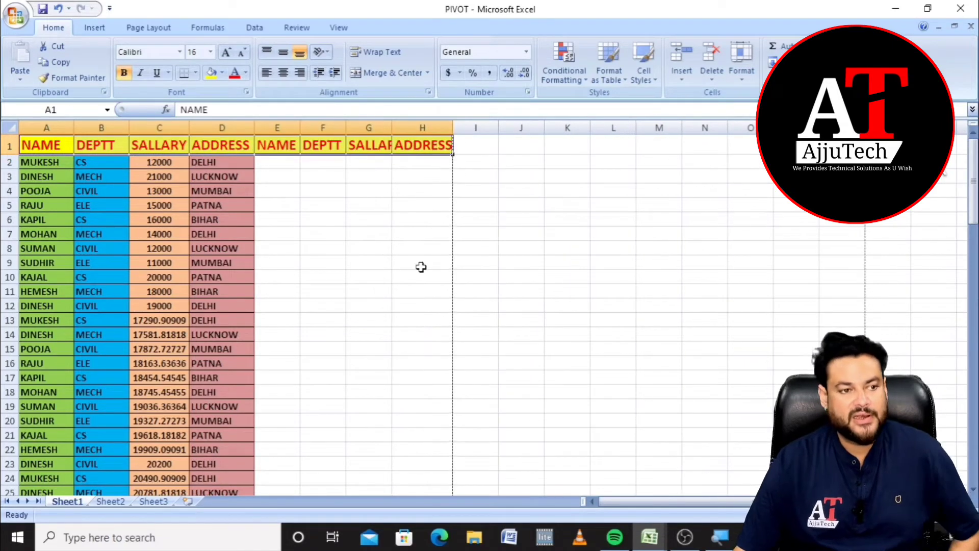
{"action": "left_click", "coordinate": [222, 176]}
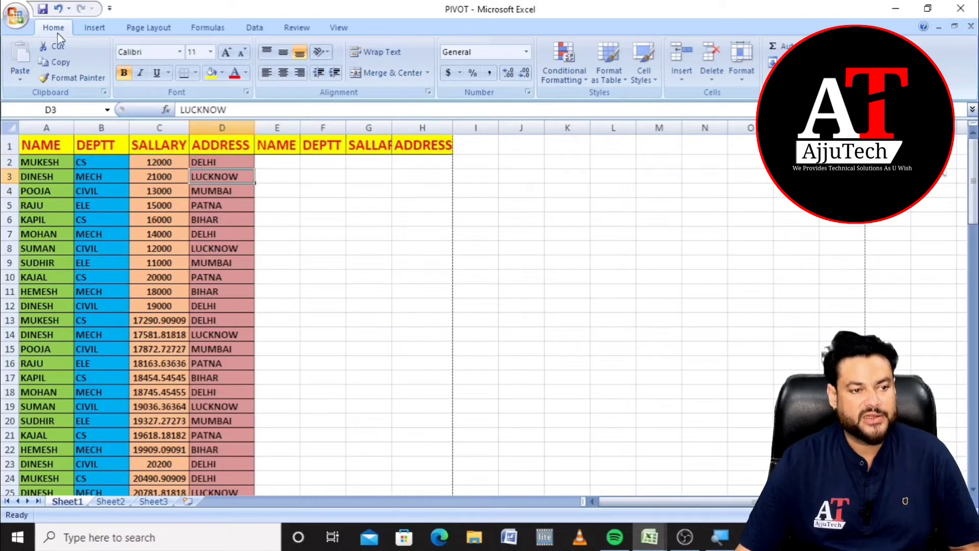
- Examine the first page from the column headings to its last row in print preview, and close the preview
{"action": "left_click", "coordinate": [15, 16]}
{"action": "mouse_move", "coordinate": [51, 184]}
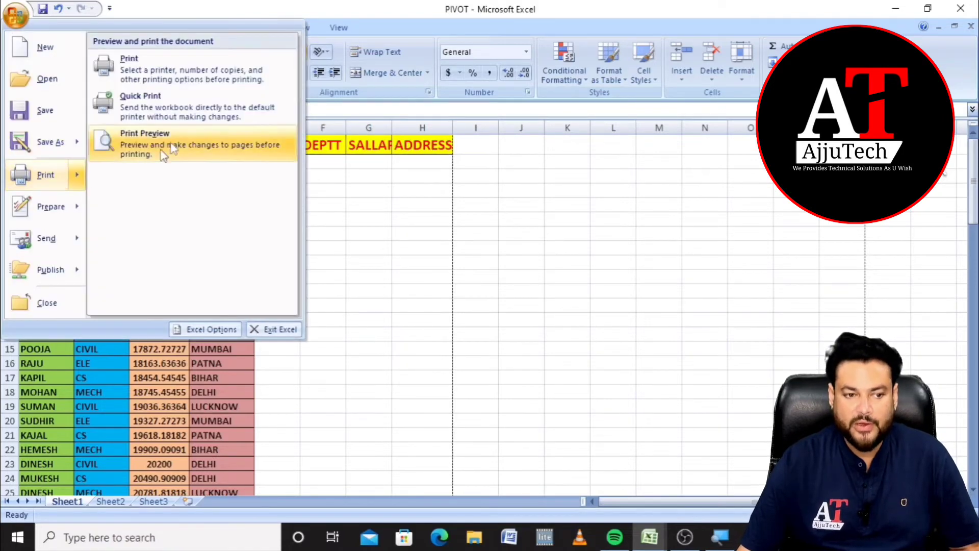
{"action": "left_click", "coordinate": [185, 153]}
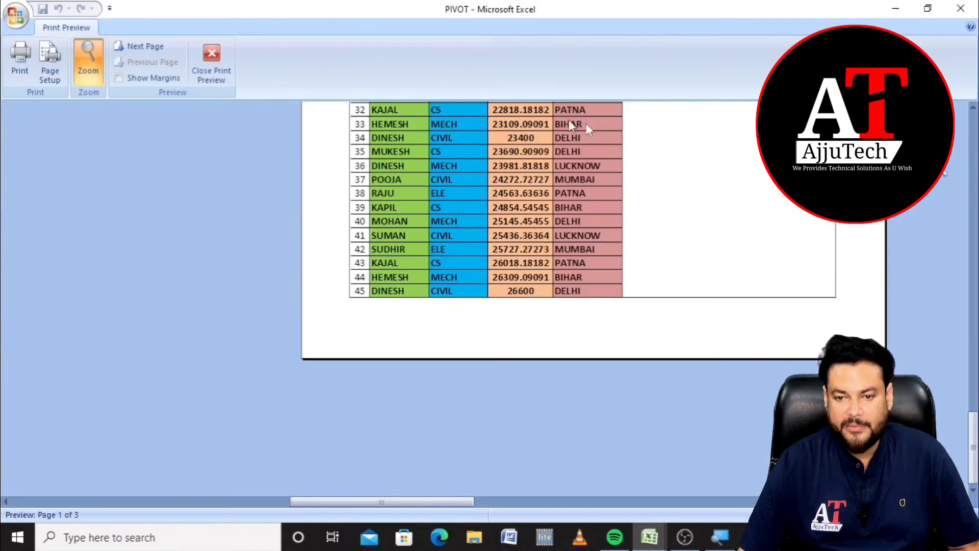
{"action": "scroll", "coordinate": [591, 133], "scroll_direction": "up", "scroll_amount": 10}
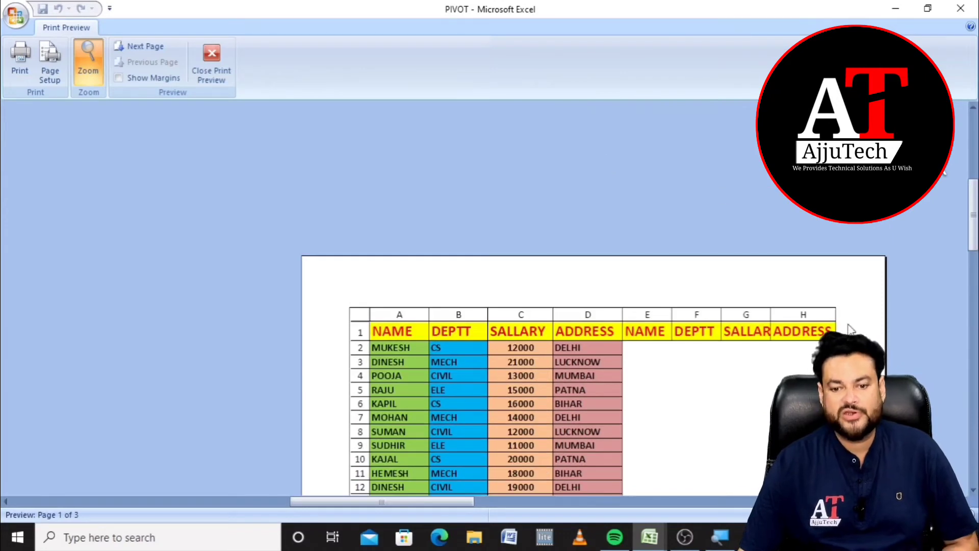
{"action": "scroll", "coordinate": [793, 318], "scroll_direction": "down", "scroll_amount": 5}
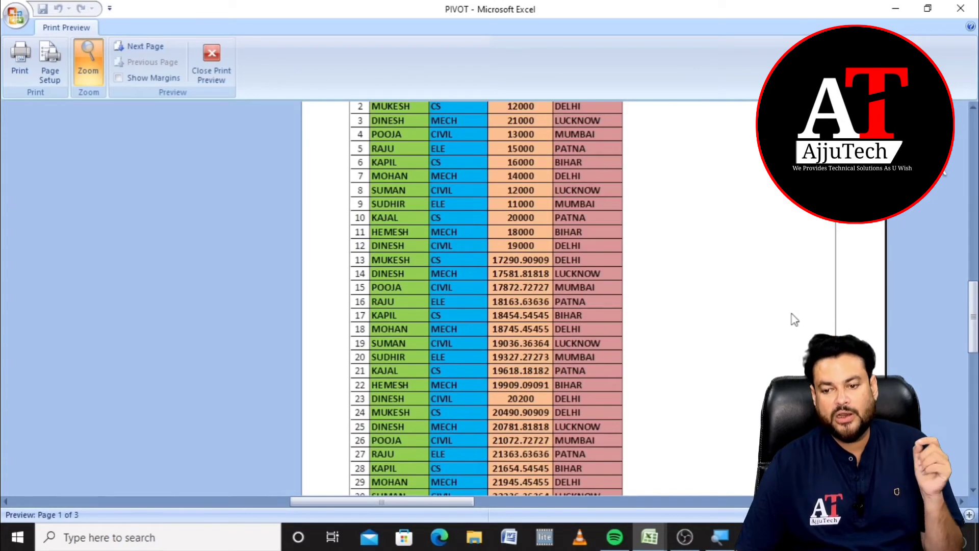
{"action": "scroll", "coordinate": [791, 319], "scroll_direction": "up", "scroll_amount": 3}
{"action": "scroll", "coordinate": [795, 286], "scroll_direction": "down", "scroll_amount": 10}
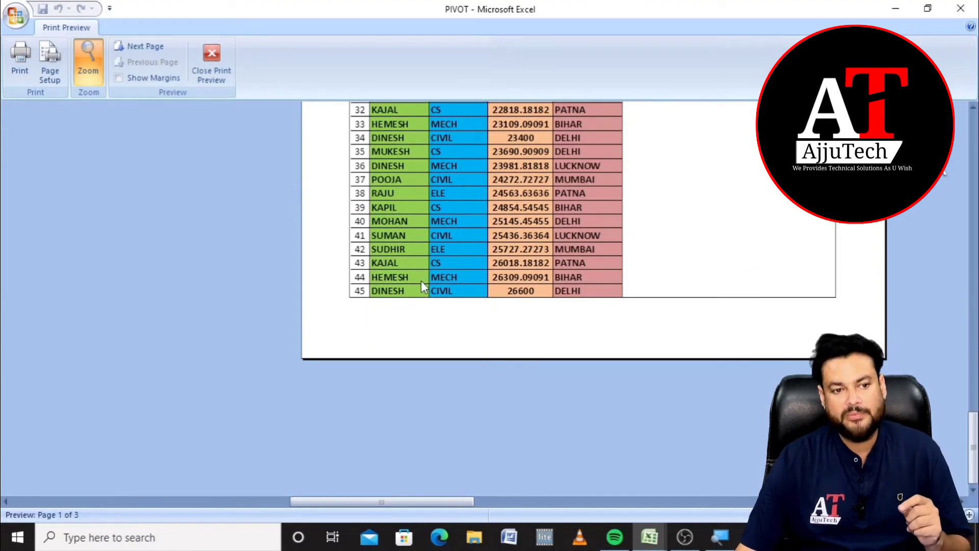
{"action": "left_click", "coordinate": [211, 60]}
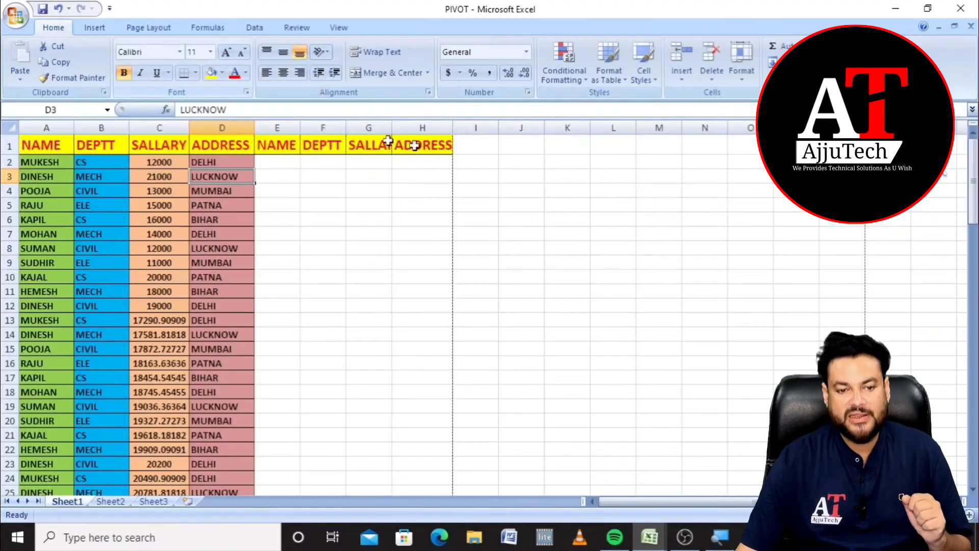
- Extend the header row to column J, and replace the text in I1 with iiiiiiiiiiiii and in J1 with jjjjjjjjj
{"action": "left_click_drag", "start_coordinate": [378, 145], "coordinate": [577, 132]}
{"action": "left_click", "coordinate": [493, 148]}
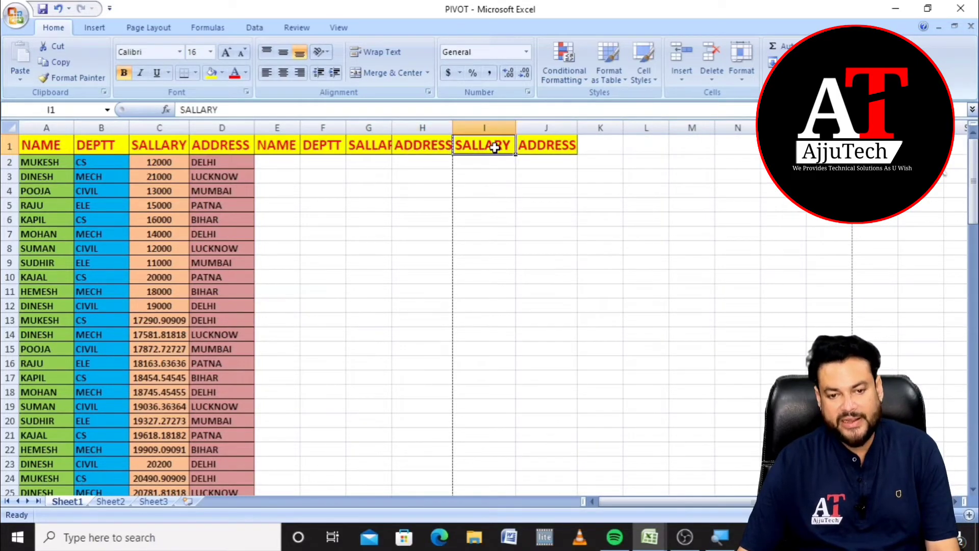
{"action": "type", "text": "iiiiiiiiiiiii"}
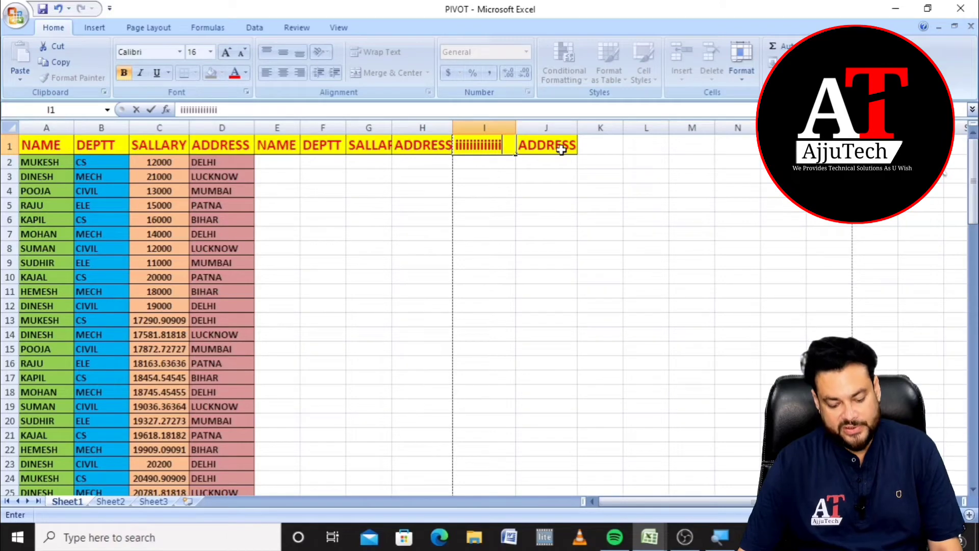
{"action": "left_click", "coordinate": [561, 149]}
{"action": "type", "text": "jjjjjjjj"}
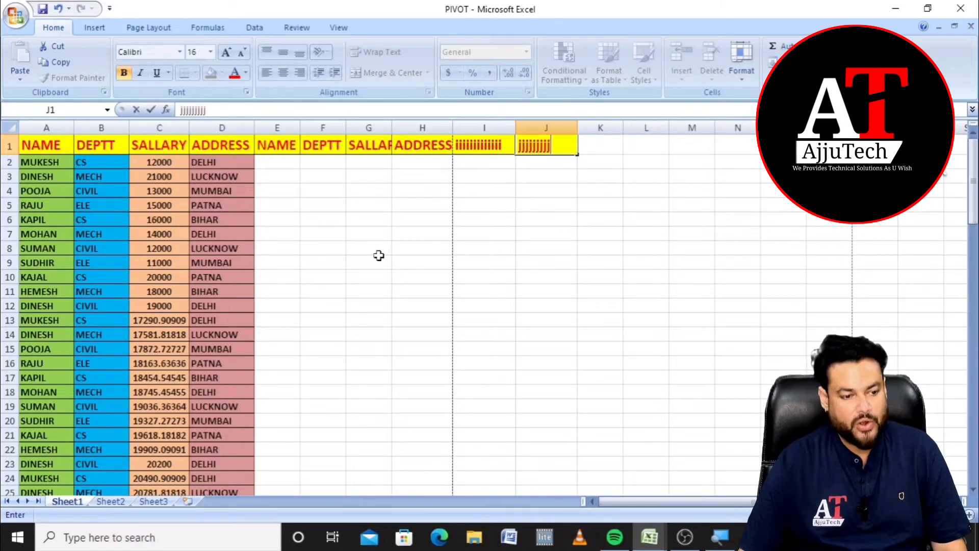
- Clear the data in cells A51:D100 below row 50
{"action": "scroll", "coordinate": [258, 276], "scroll_direction": "down", "scroll_amount": 12}
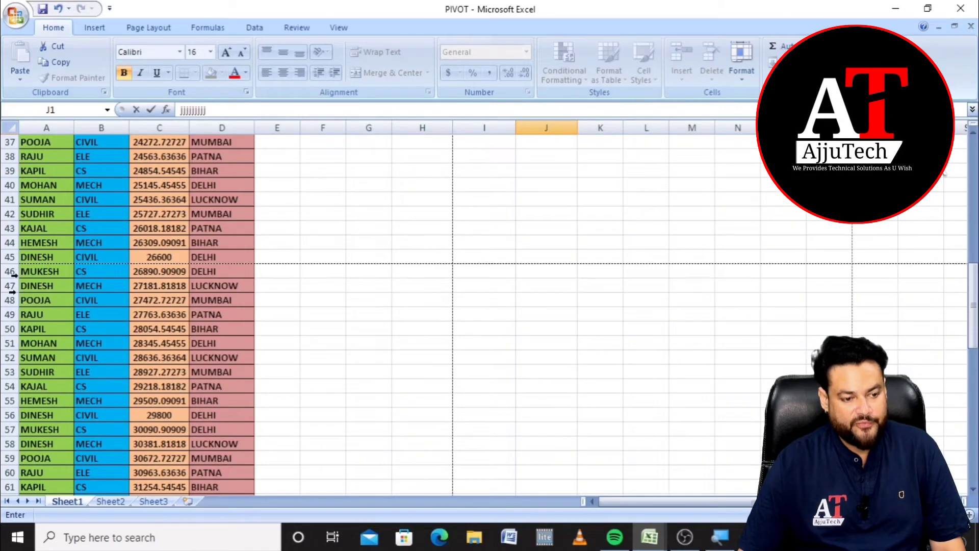
{"action": "left_click_drag", "start_coordinate": [28, 342], "coordinate": [246, 476]}
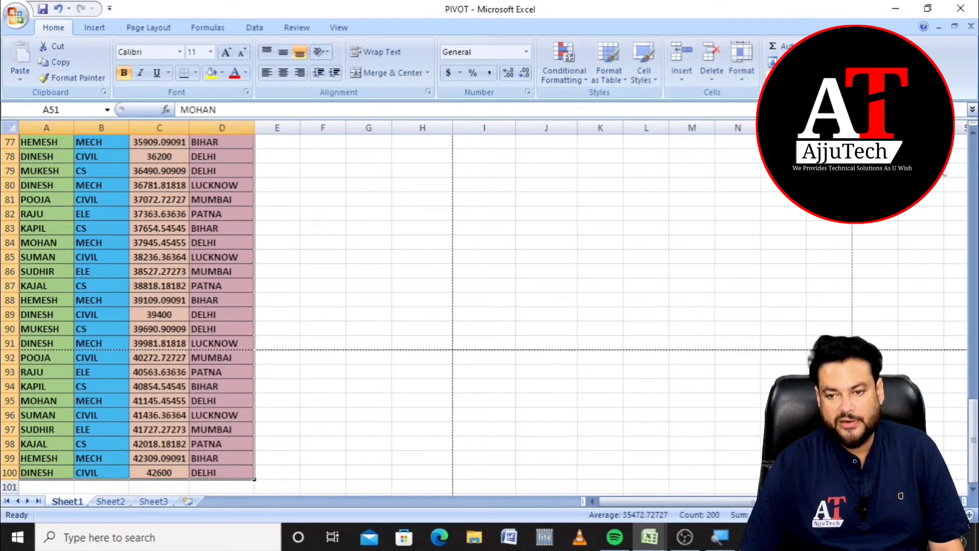
{"action": "key", "text": "Delete"}
{"action": "scroll", "coordinate": [532, 260], "scroll_direction": "up", "scroll_amount": 2}
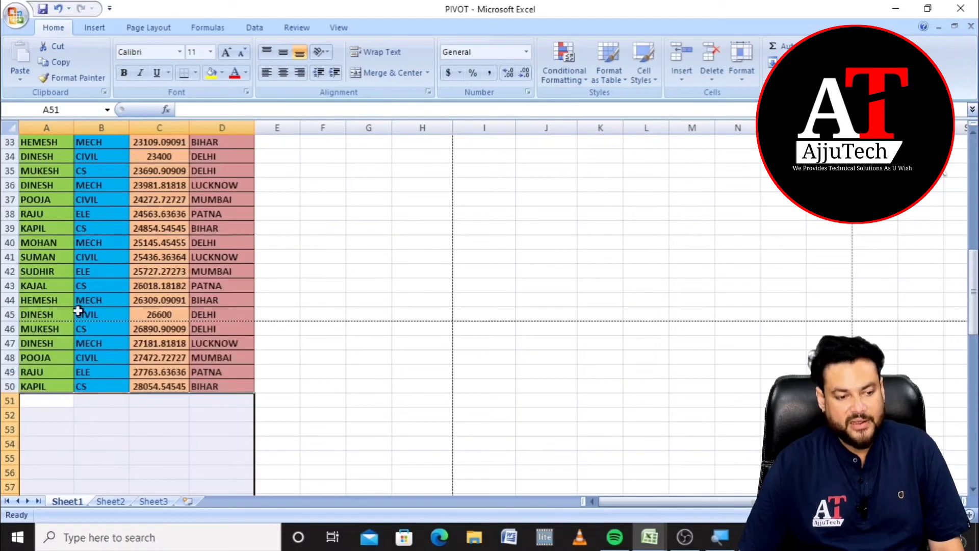
- Examine the first page's rows and columns and each following page in print preview, and close the preview
{"action": "left_click", "coordinate": [17, 20]}
{"action": "mouse_move", "coordinate": [46, 174]}
{"action": "left_click", "coordinate": [148, 151]}
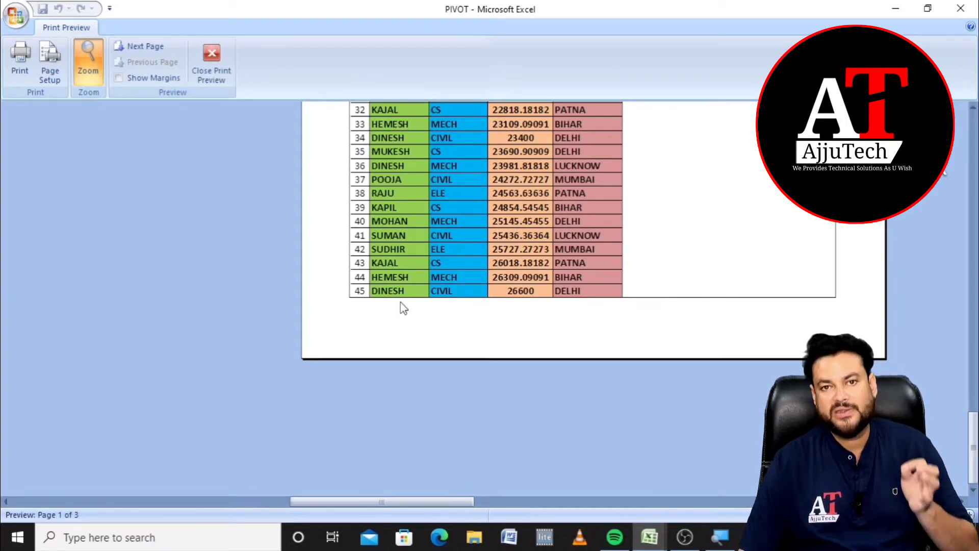
{"action": "scroll", "coordinate": [407, 303], "scroll_direction": "up", "scroll_amount": 3}
{"action": "scroll", "coordinate": [408, 289], "scroll_direction": "up", "scroll_amount": 6}
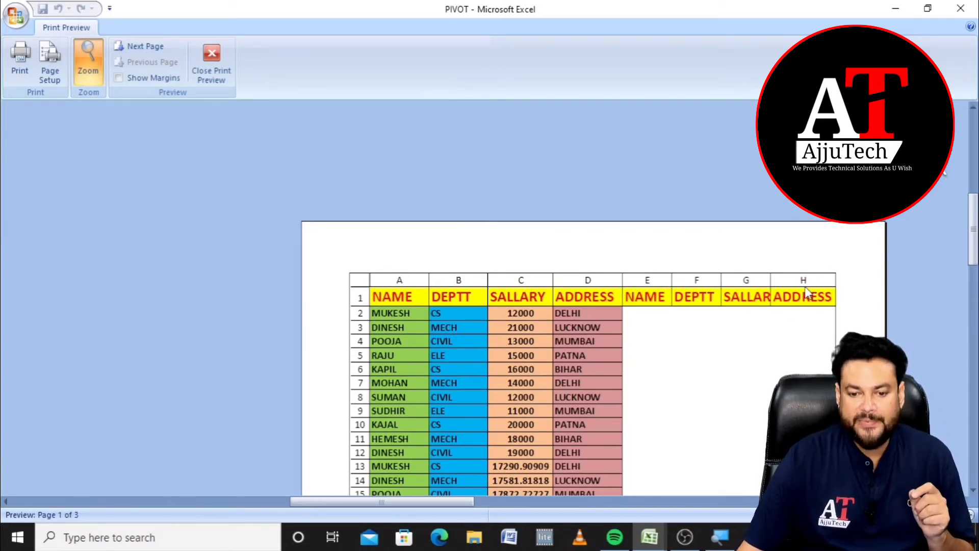
{"action": "left_click", "coordinate": [134, 47]}
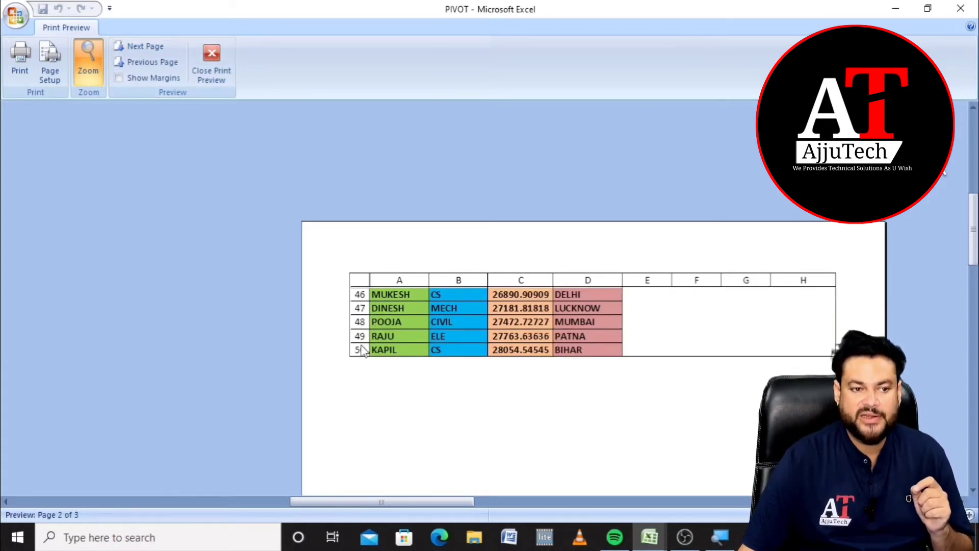
{"action": "left_click", "coordinate": [146, 48]}
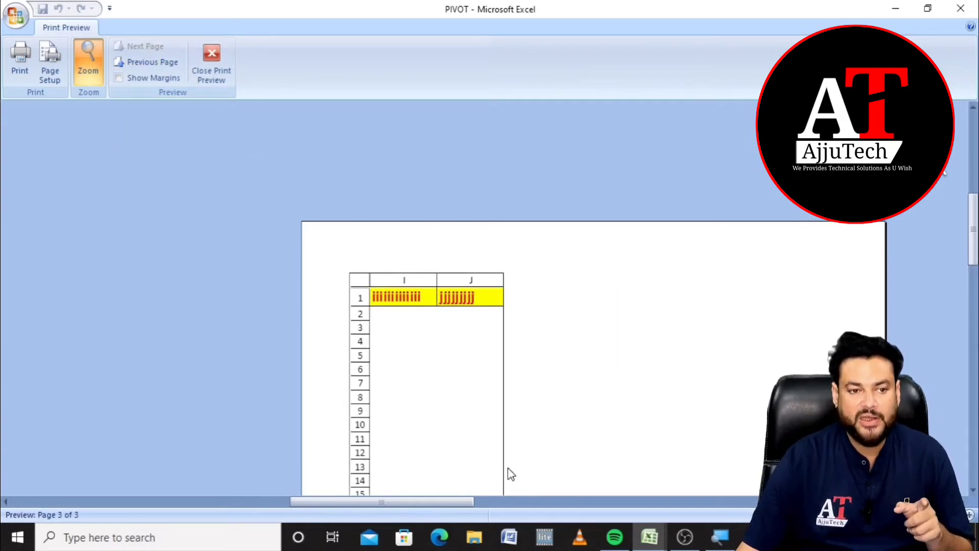
{"action": "left_click", "coordinate": [212, 57]}
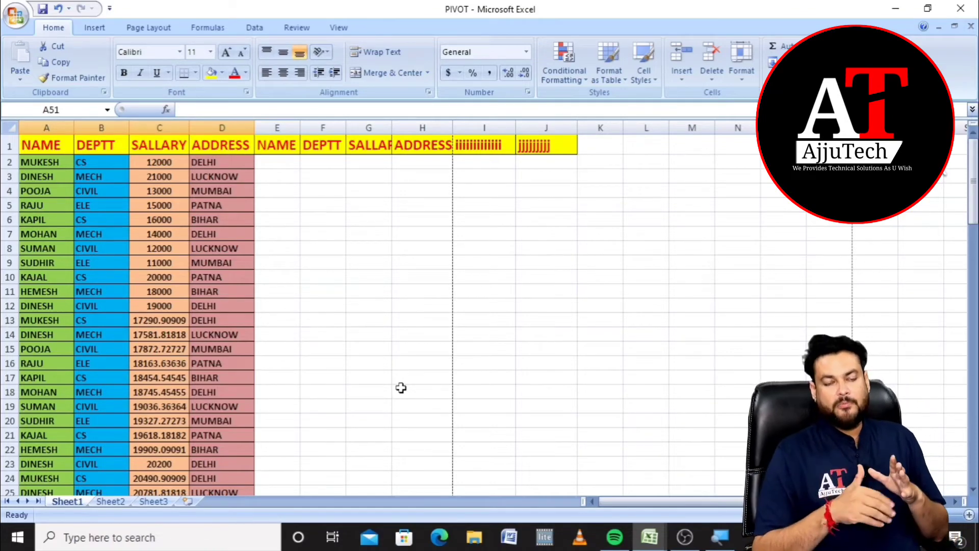
- Set the sheet's Scale to Fit height to 1 page
{"action": "scroll", "coordinate": [228, 411], "scroll_direction": "down", "scroll_amount": 10}
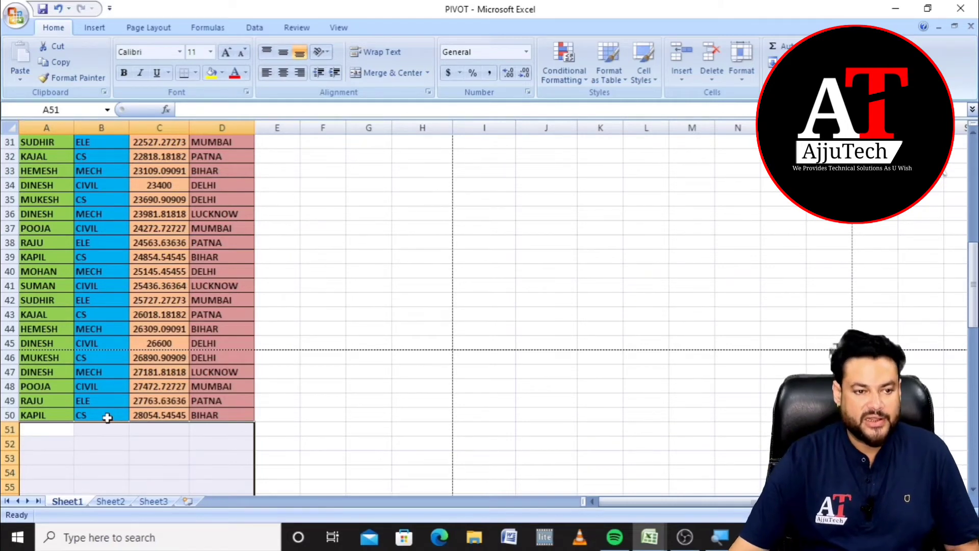
{"action": "left_click", "coordinate": [151, 29]}
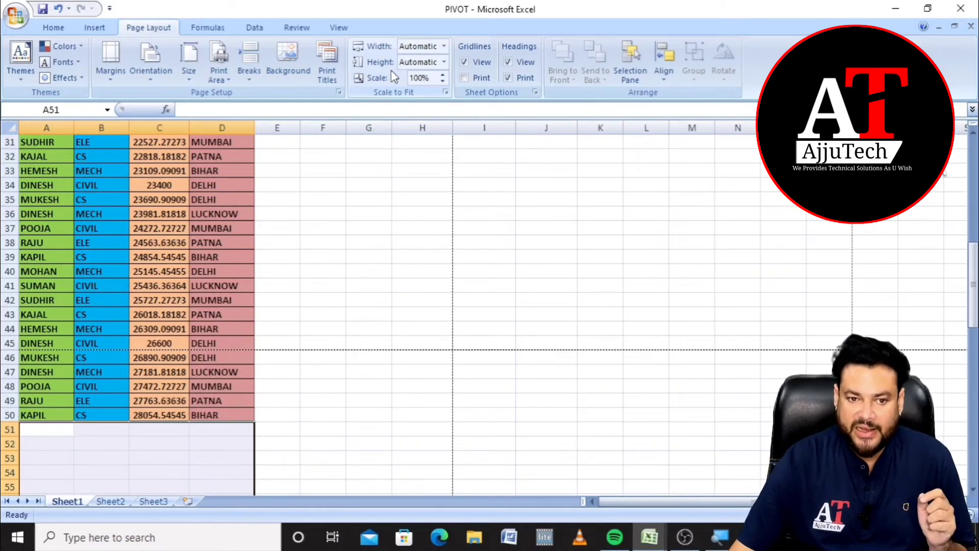
{"action": "left_click", "coordinate": [444, 62]}
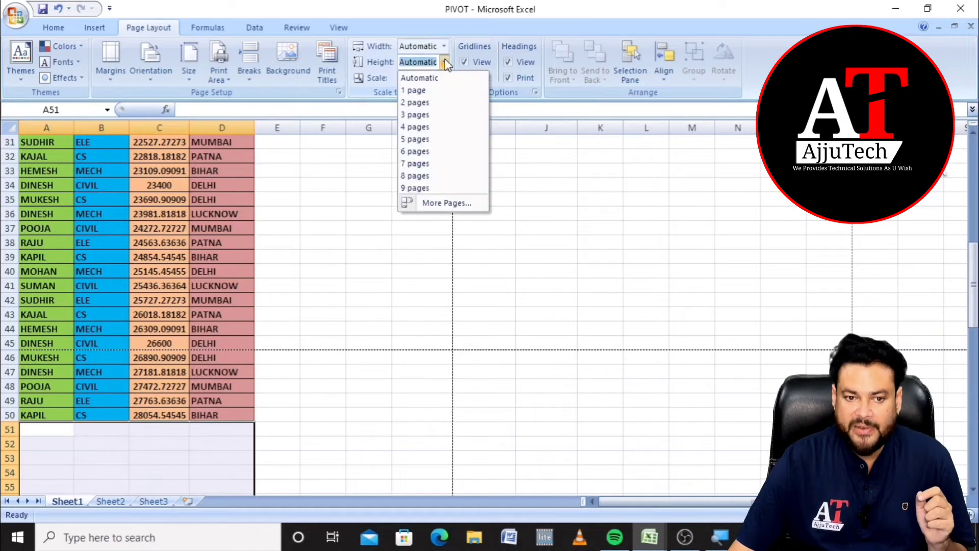
{"action": "left_click", "coordinate": [435, 90]}
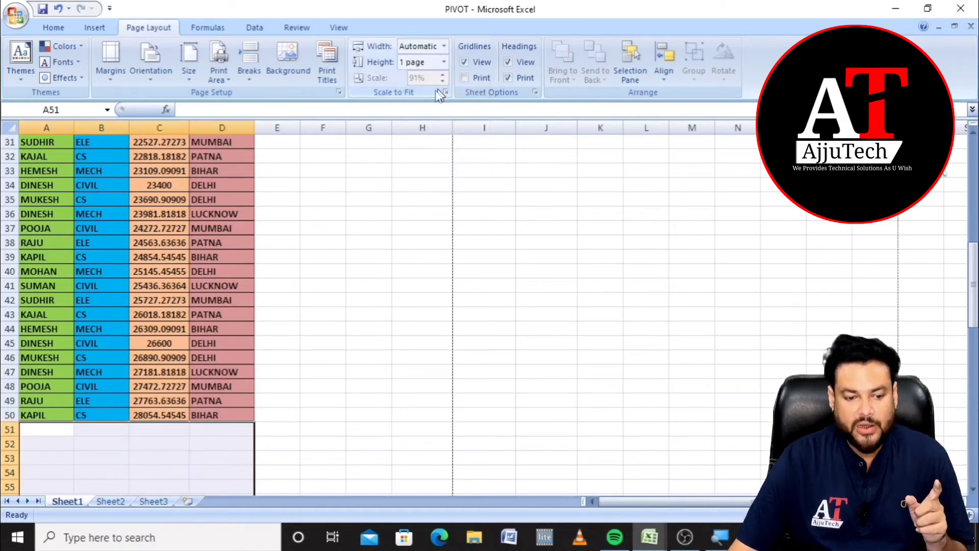
{"action": "left_click", "coordinate": [359, 316]}
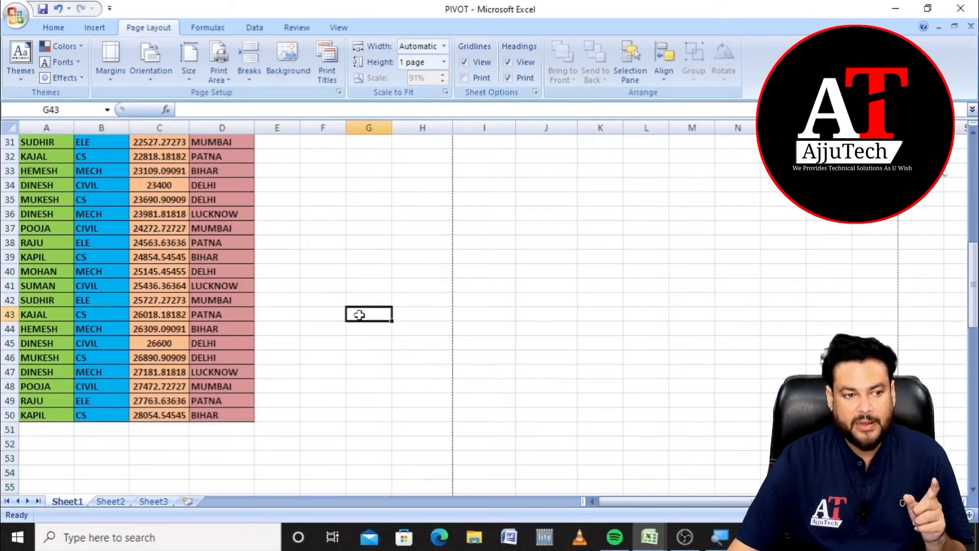
- Examine in print preview how the rows fit on the first page and which columns fall on the second, and close the preview
{"action": "left_click", "coordinate": [12, 21]}
{"action": "mouse_move", "coordinate": [46, 174]}
{"action": "left_click", "coordinate": [142, 153]}
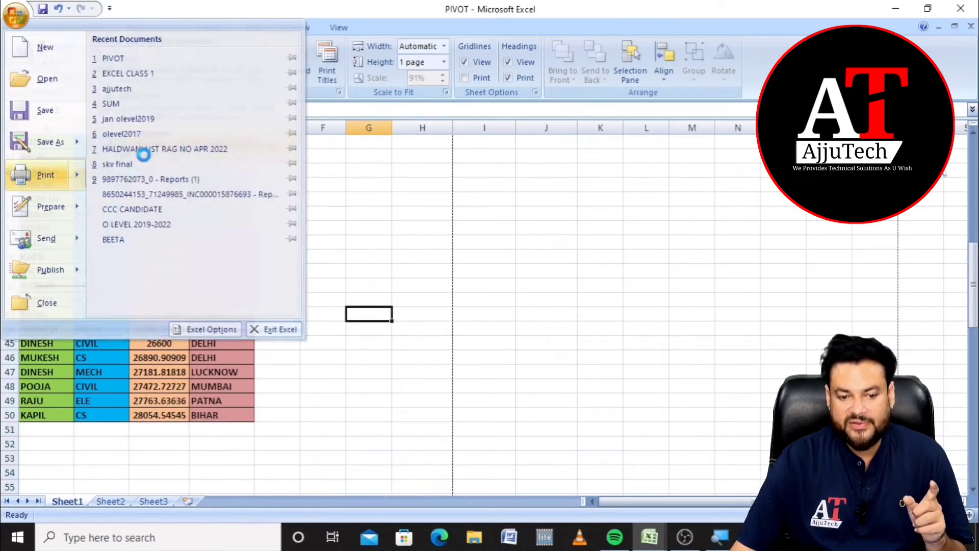
{"action": "scroll", "coordinate": [473, 336], "scroll_direction": "down", "scroll_amount": 10}
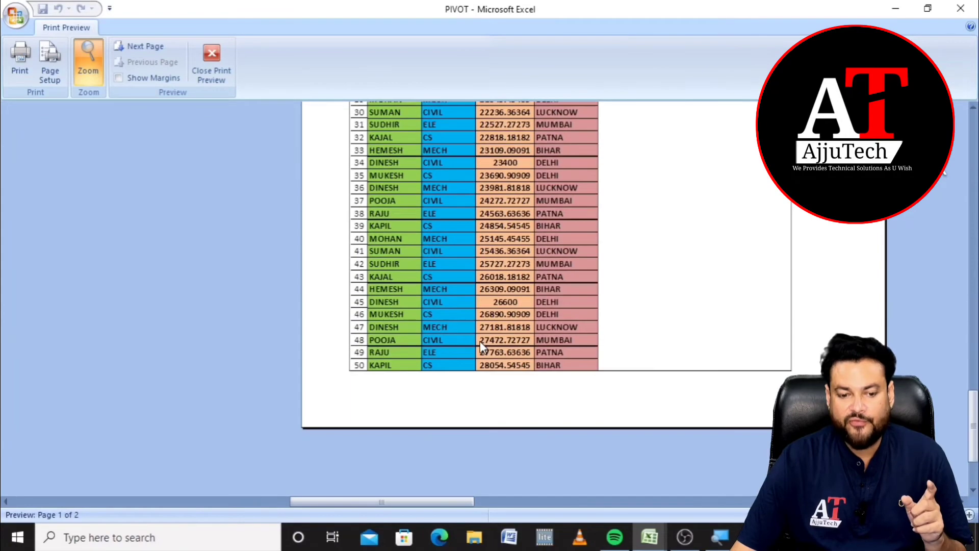
{"action": "scroll", "coordinate": [400, 370], "scroll_direction": "up", "scroll_amount": 10}
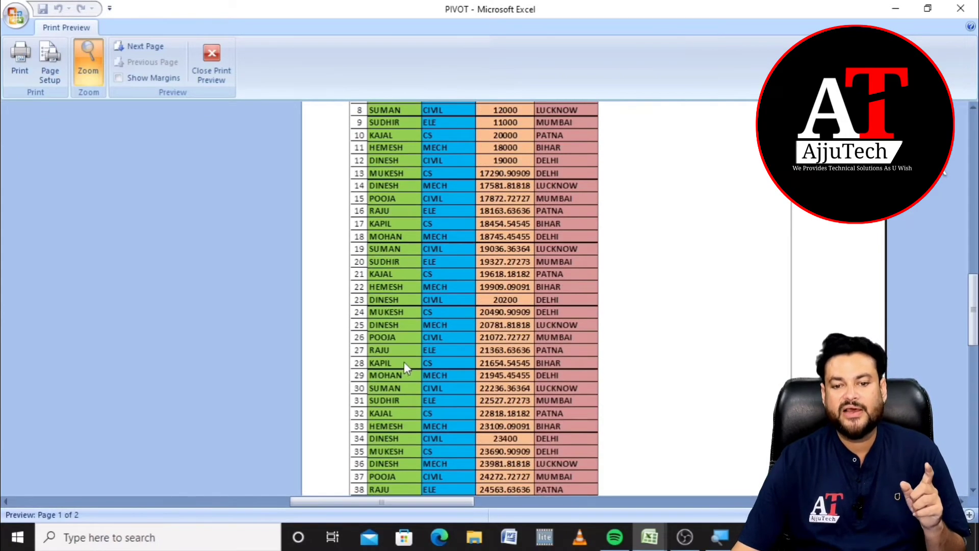
{"action": "scroll", "coordinate": [405, 367], "scroll_direction": "down", "scroll_amount": 5}
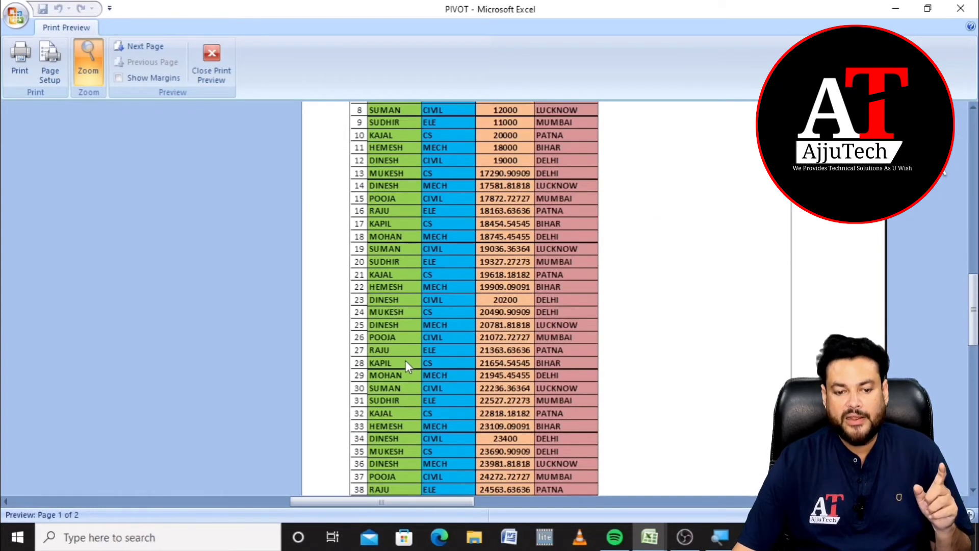
{"action": "scroll", "coordinate": [404, 360], "scroll_direction": "down", "scroll_amount": 5}
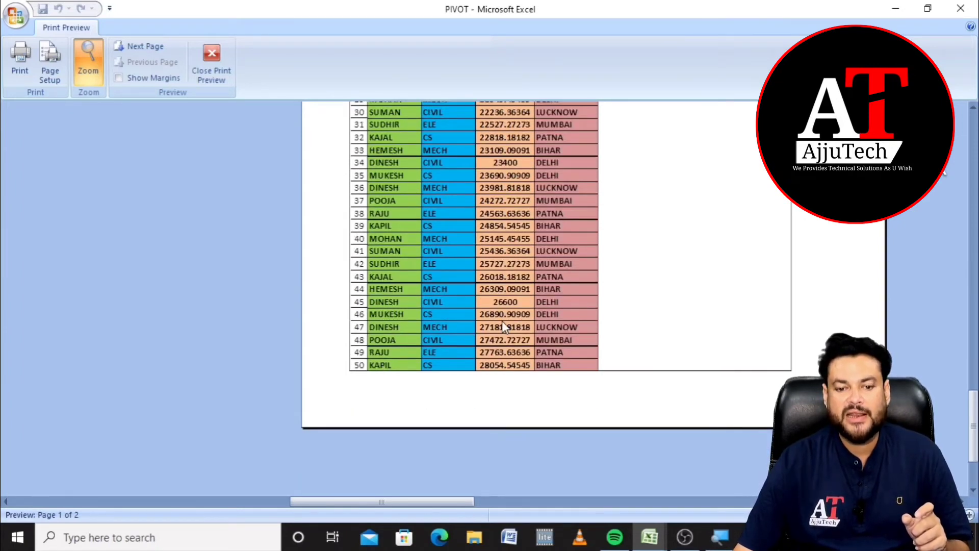
{"action": "scroll", "coordinate": [502, 320], "scroll_direction": "up", "scroll_amount": 4}
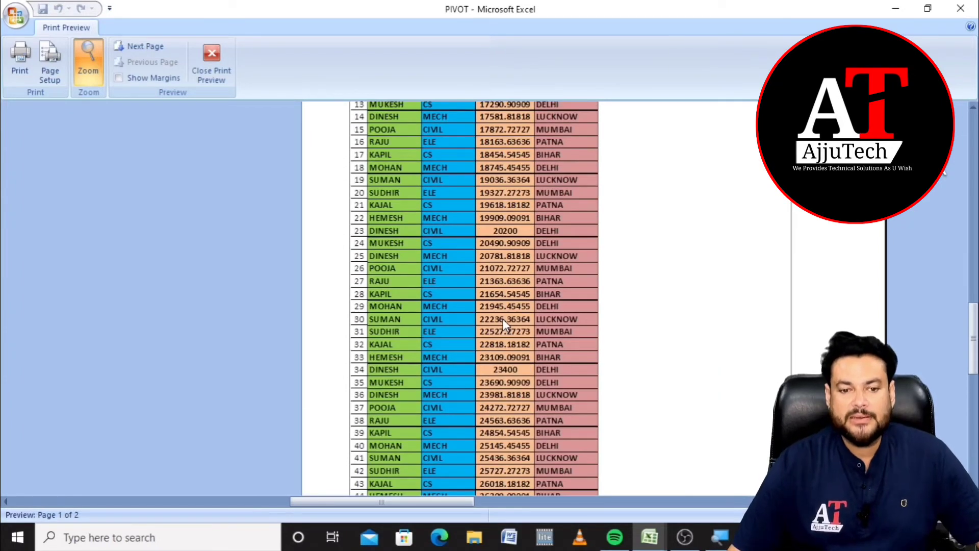
{"action": "scroll", "coordinate": [501, 321], "scroll_direction": "up", "scroll_amount": 5}
{"action": "scroll", "coordinate": [541, 337], "scroll_direction": "down", "scroll_amount": 1}
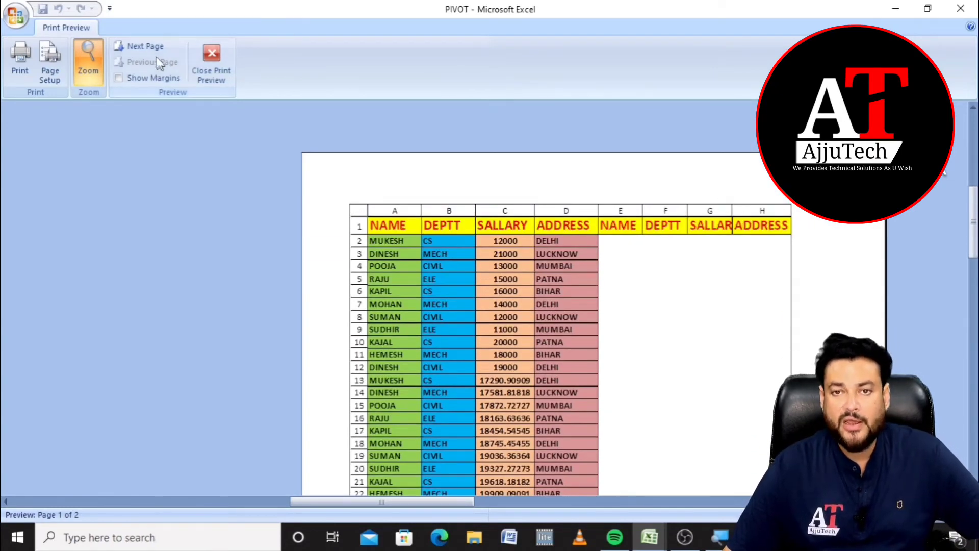
{"action": "left_click", "coordinate": [145, 47]}
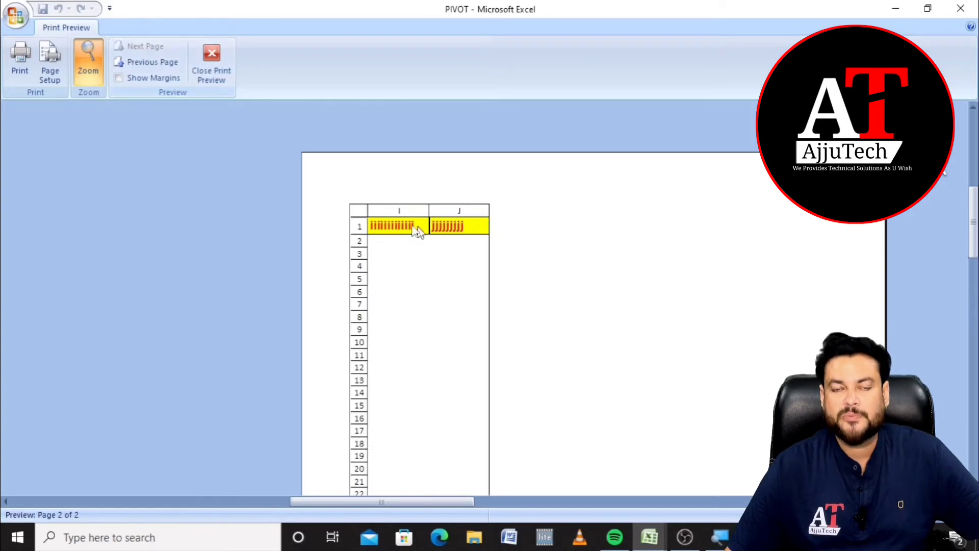
{"action": "left_click", "coordinate": [204, 66]}
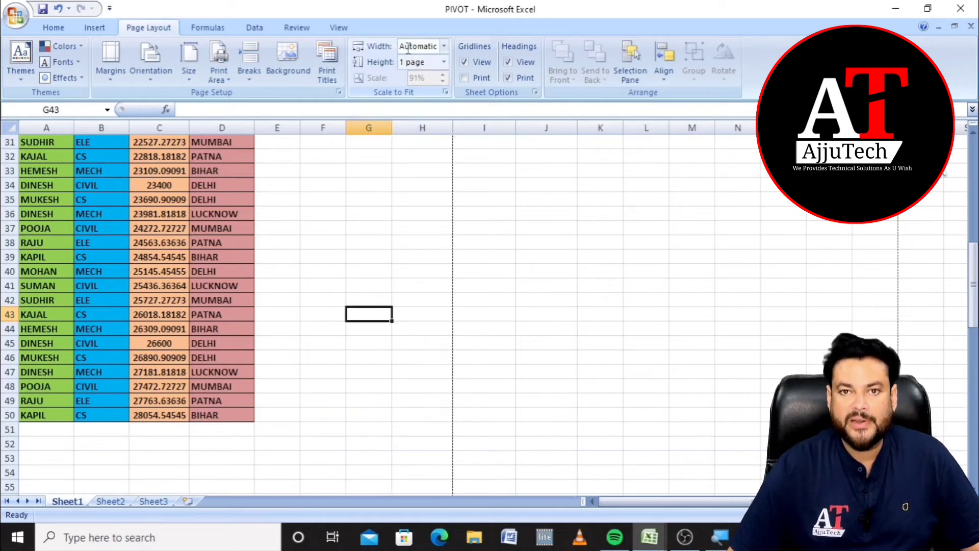
- Set the Scale to Fit width to 1 page, and check the columns and rows in print preview before closing it
{"action": "left_click", "coordinate": [443, 48]}
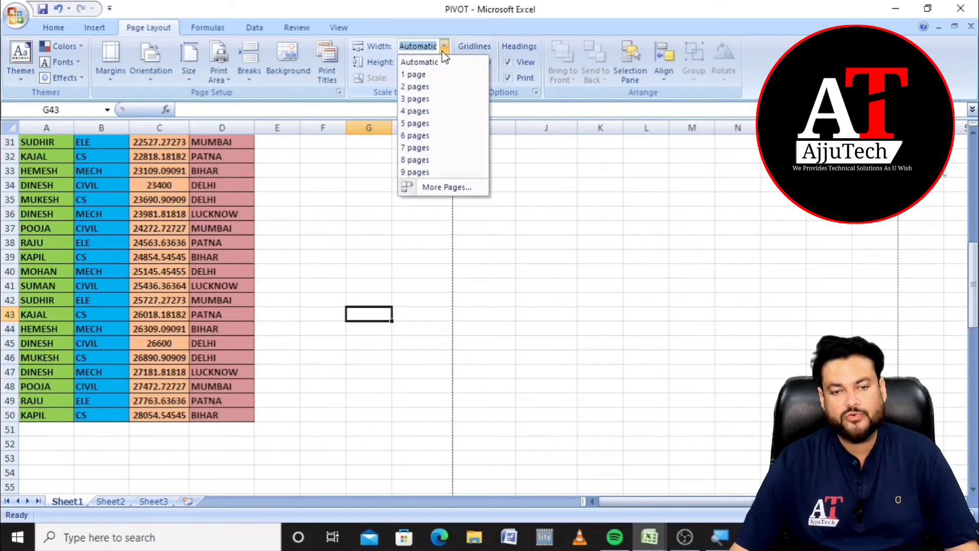
{"action": "left_click", "coordinate": [433, 75]}
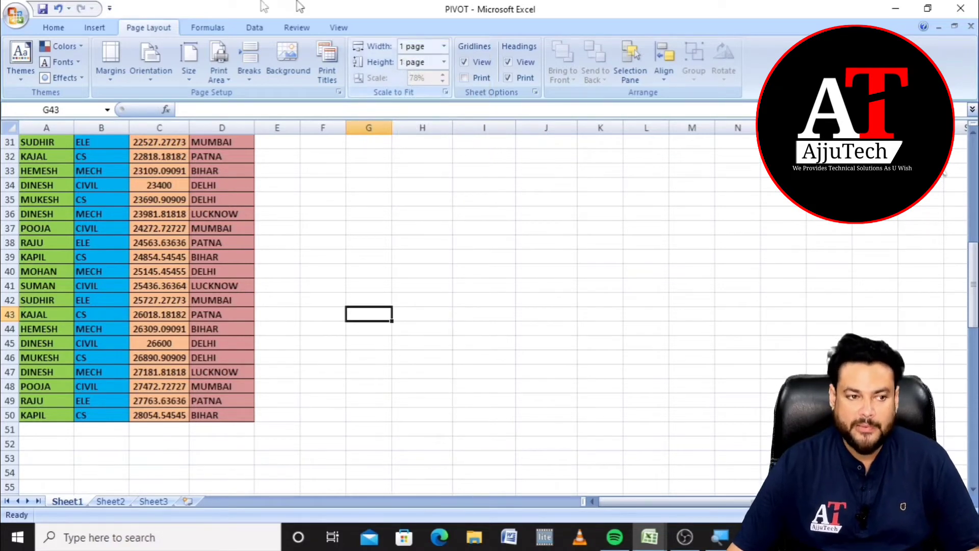
{"action": "left_click", "coordinate": [15, 15]}
{"action": "mouse_move", "coordinate": [54, 179]}
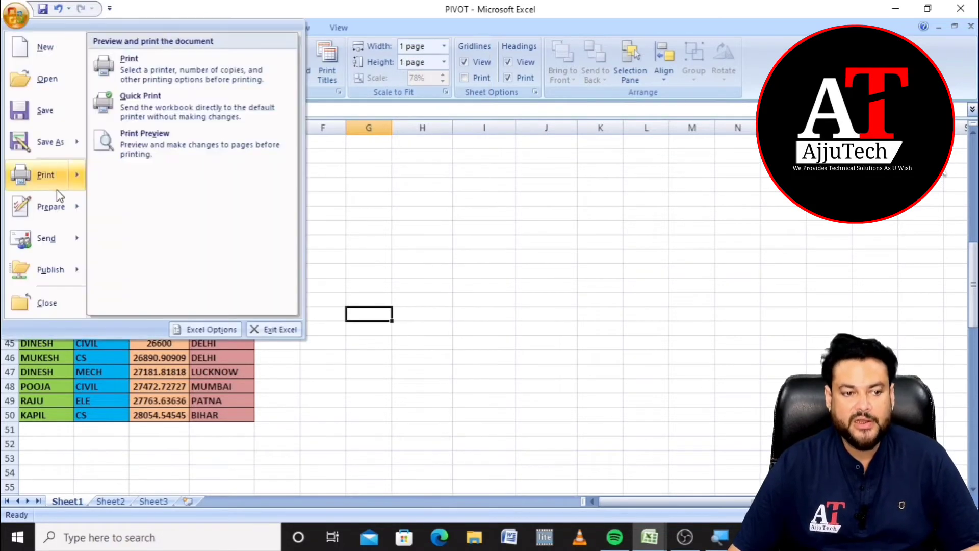
{"action": "left_click", "coordinate": [156, 148]}
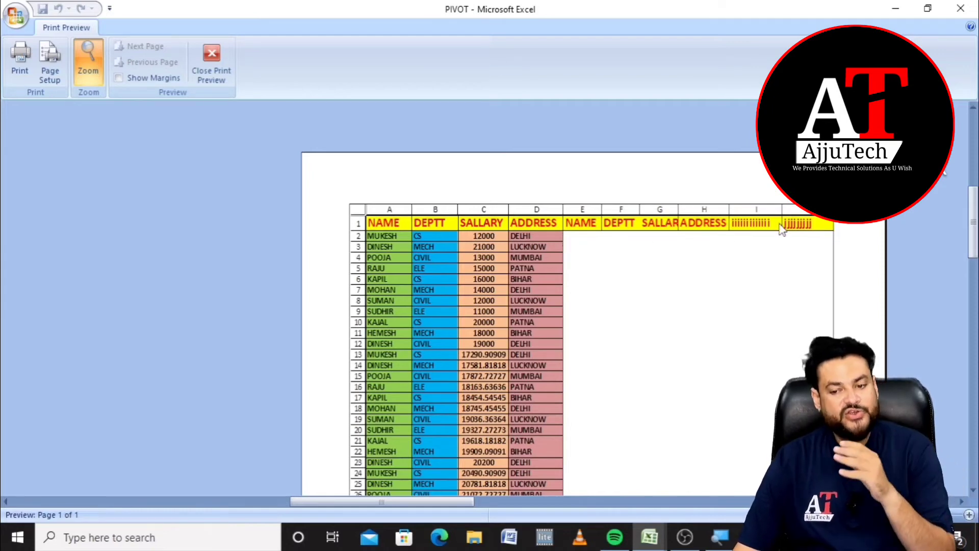
{"action": "scroll", "coordinate": [777, 231], "scroll_direction": "down", "scroll_amount": 6}
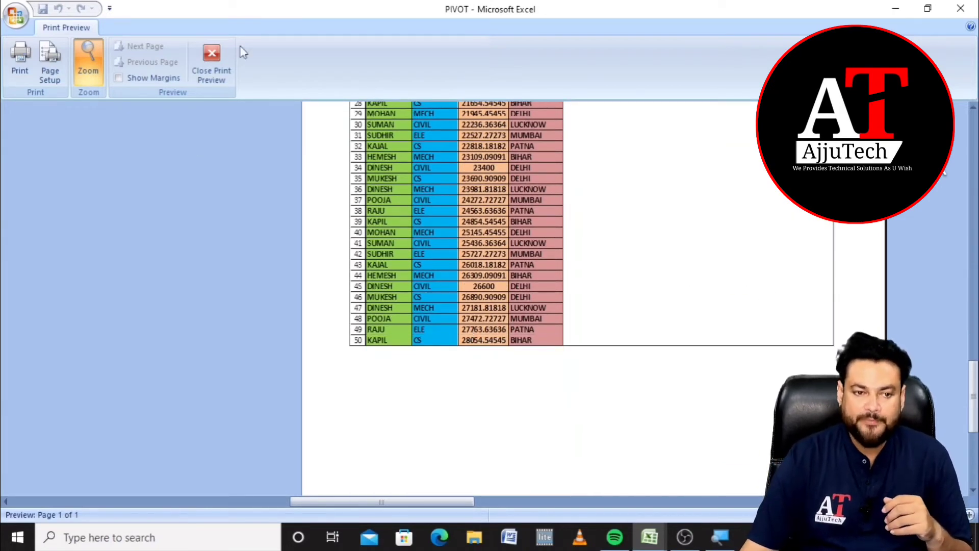
{"action": "left_click", "coordinate": [211, 60]}
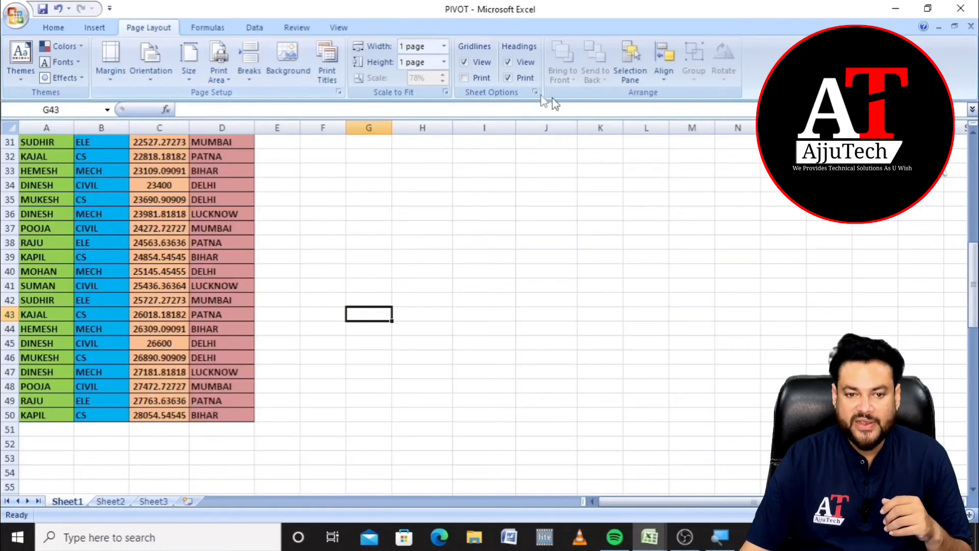
{"action": "left_click", "coordinate": [444, 62]}
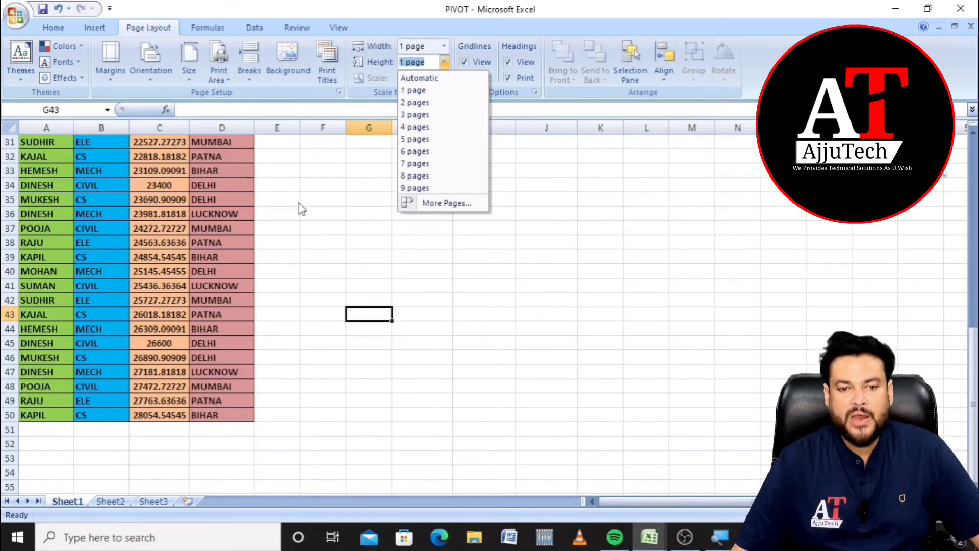
{"action": "left_click", "coordinate": [382, 190]}
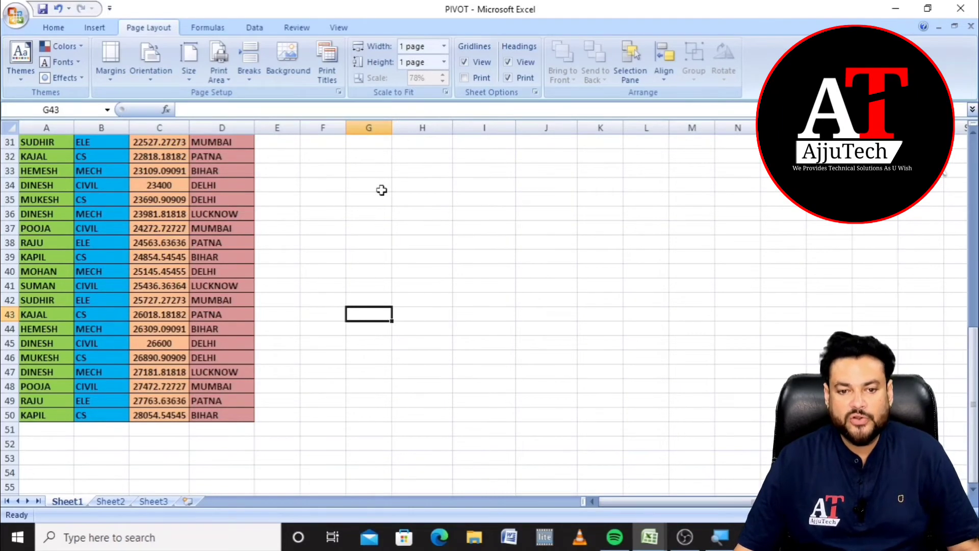
- Hide the gridlines on the worksheet, and show them again
{"action": "scroll", "coordinate": [381, 190], "scroll_direction": "up", "scroll_amount": 7}
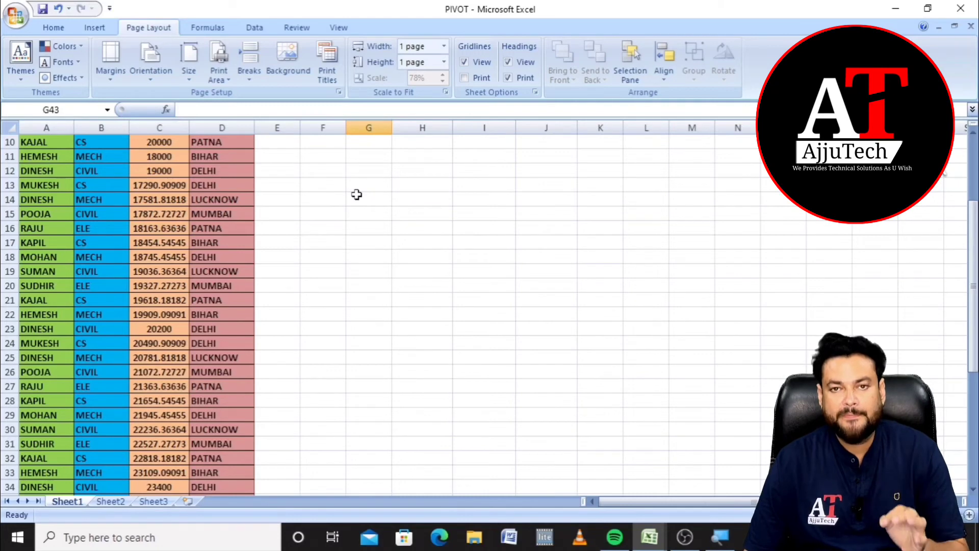
{"action": "left_click", "coordinate": [464, 62]}
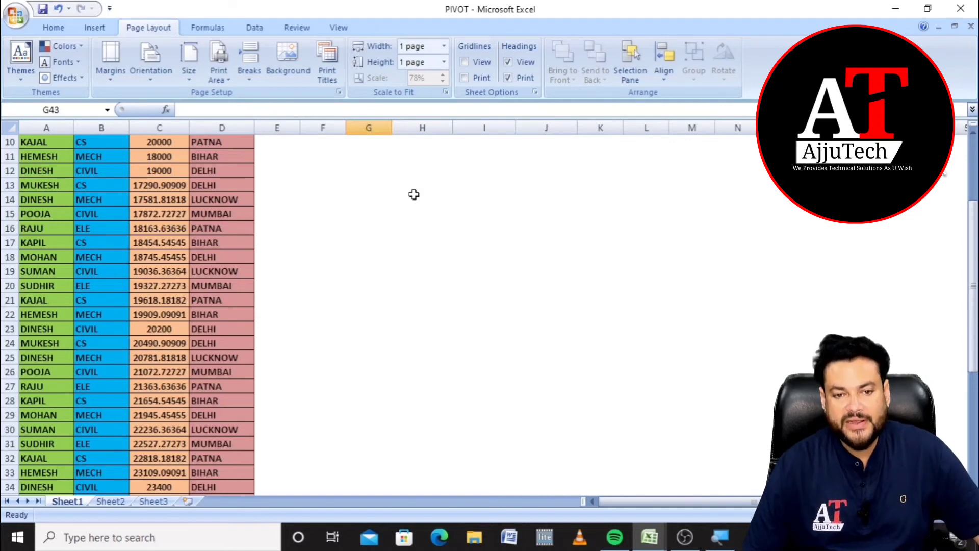
{"action": "left_click", "coordinate": [464, 63]}
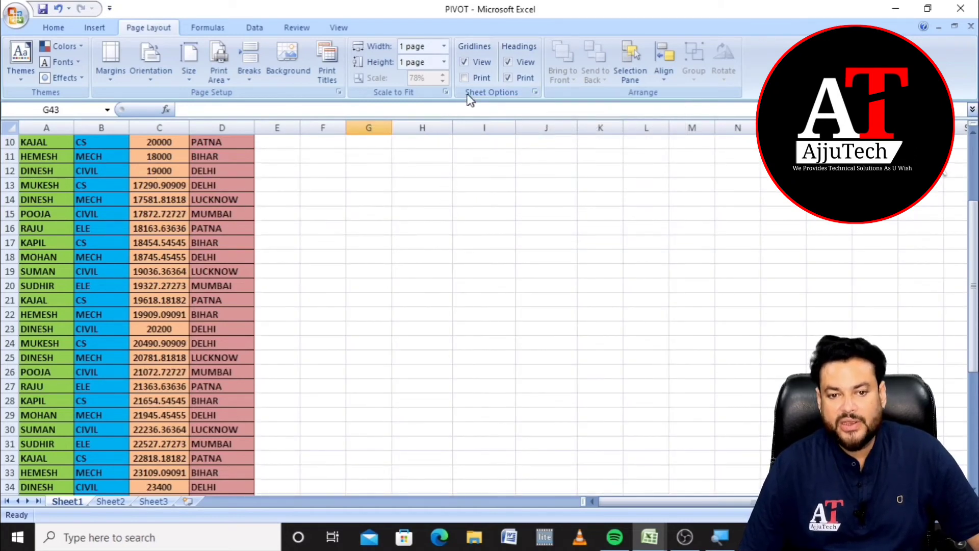
- Remove all borders from the data range A1:I50
{"action": "left_click_drag", "start_coordinate": [60, 141], "coordinate": [122, 172]}
{"action": "scroll", "coordinate": [120, 184], "scroll_direction": "up", "scroll_amount": 3}
{"action": "left_click_drag", "start_coordinate": [27, 152], "coordinate": [476, 170]}
{"action": "left_click", "coordinate": [53, 29]}
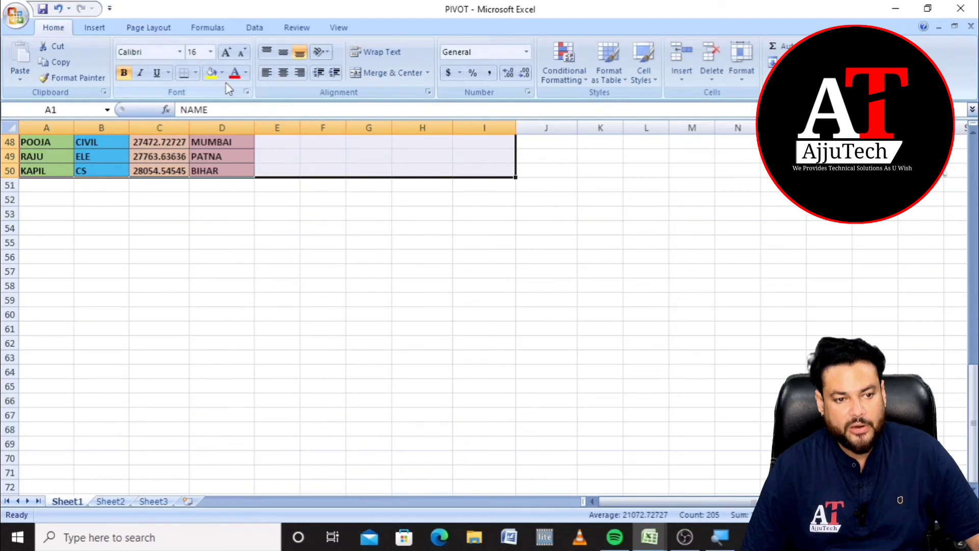
{"action": "left_click", "coordinate": [195, 72]}
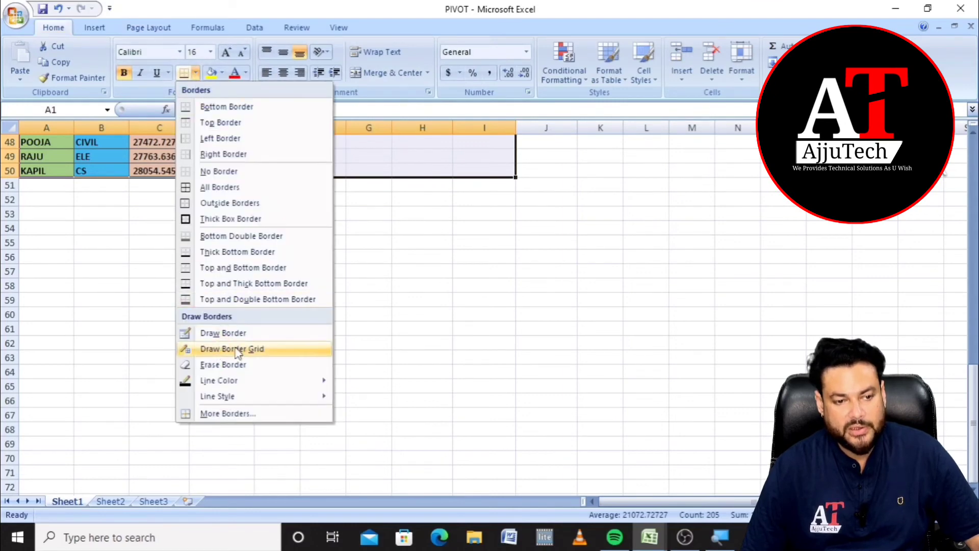
{"action": "left_click", "coordinate": [236, 173]}
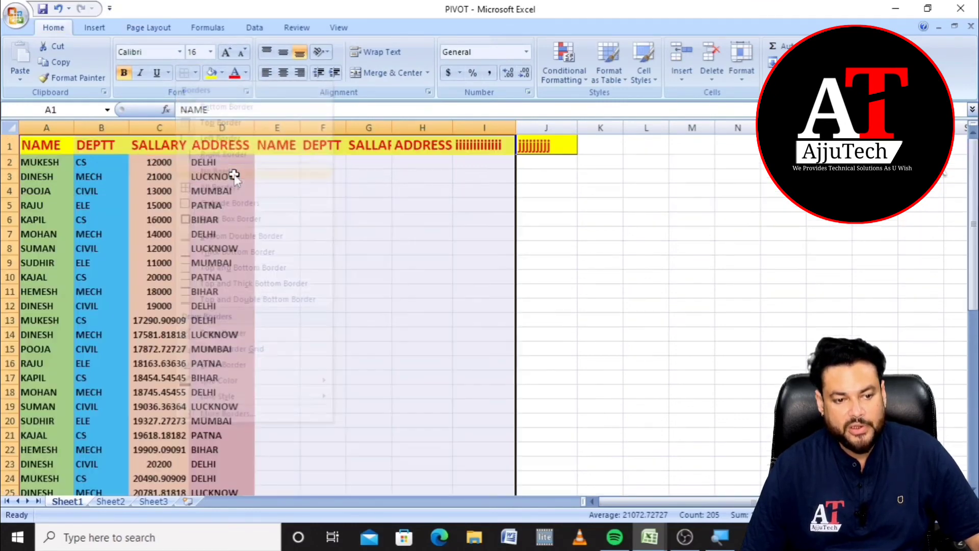
{"action": "left_click", "coordinate": [284, 247]}
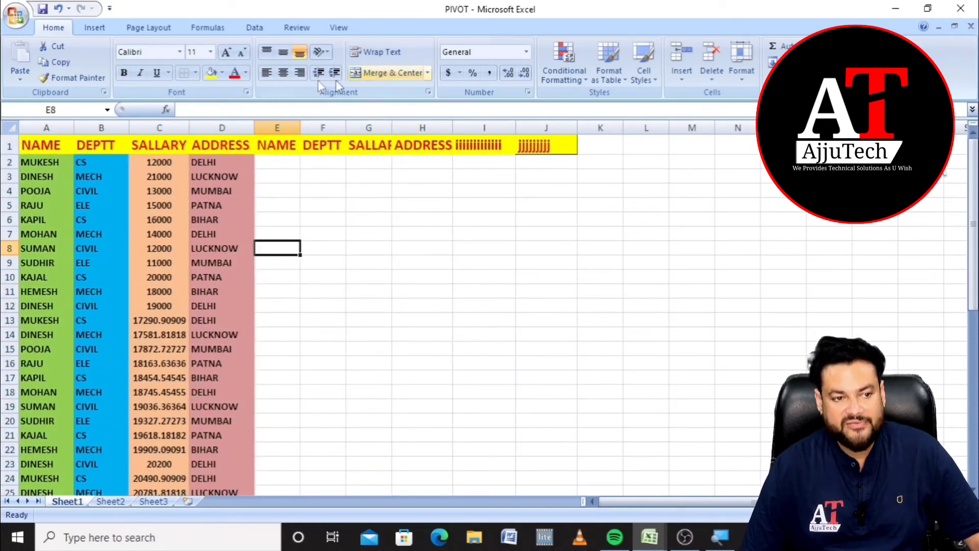
- Turn off printing of the row and column headings, and check the borderless sheet in print preview before closing it
{"action": "left_click", "coordinate": [6, 20]}
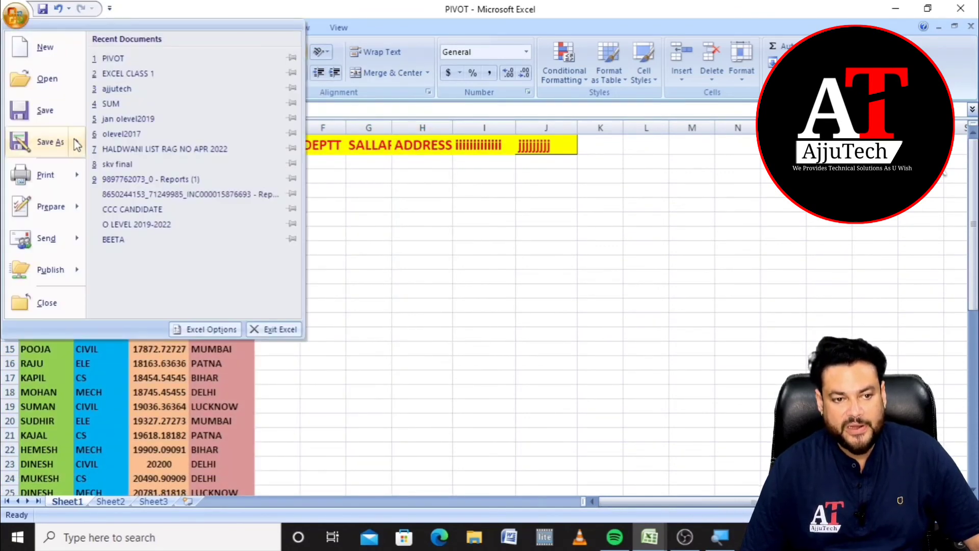
{"action": "key", "text": "Escape"}
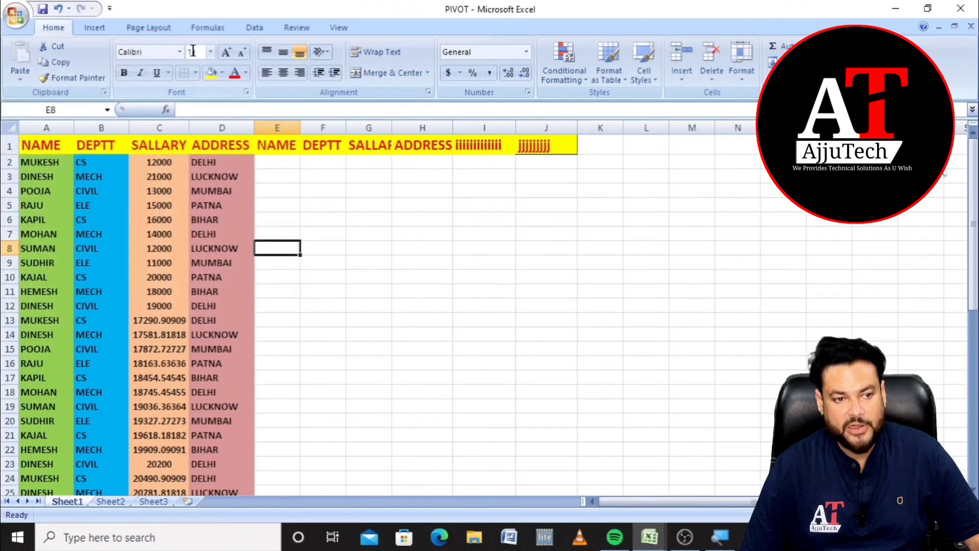
{"action": "left_click", "coordinate": [153, 32]}
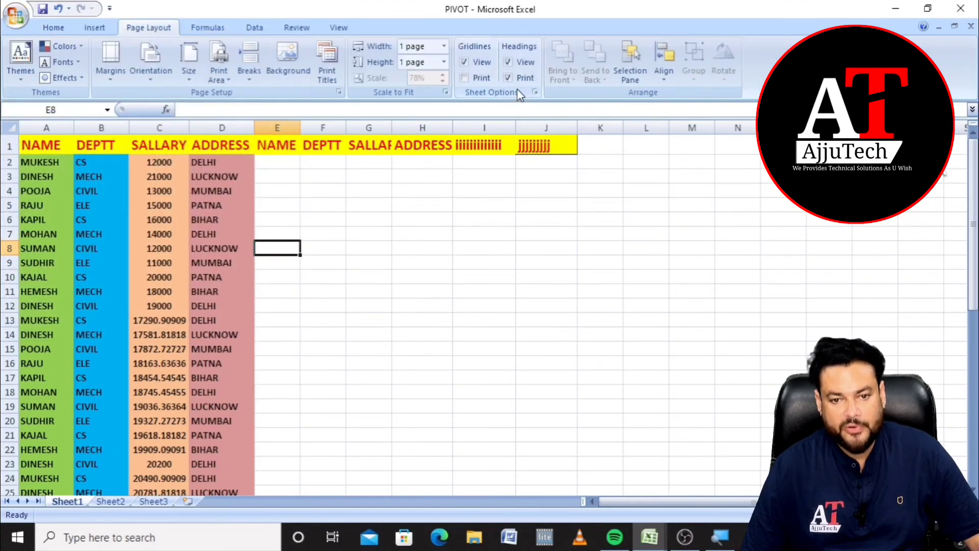
{"action": "left_click", "coordinate": [508, 78]}
{"action": "left_click", "coordinate": [20, 20]}
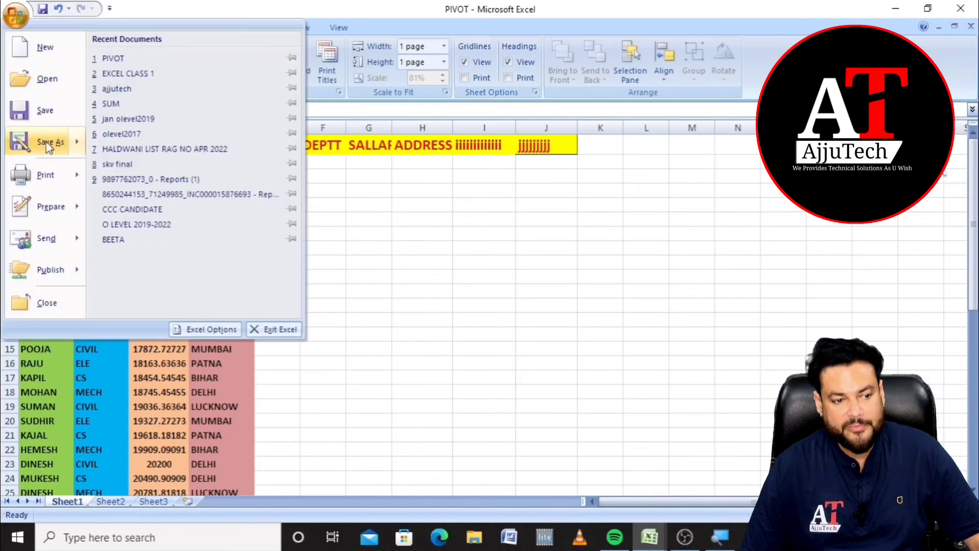
{"action": "mouse_move", "coordinate": [51, 175]}
{"action": "left_click", "coordinate": [161, 154]}
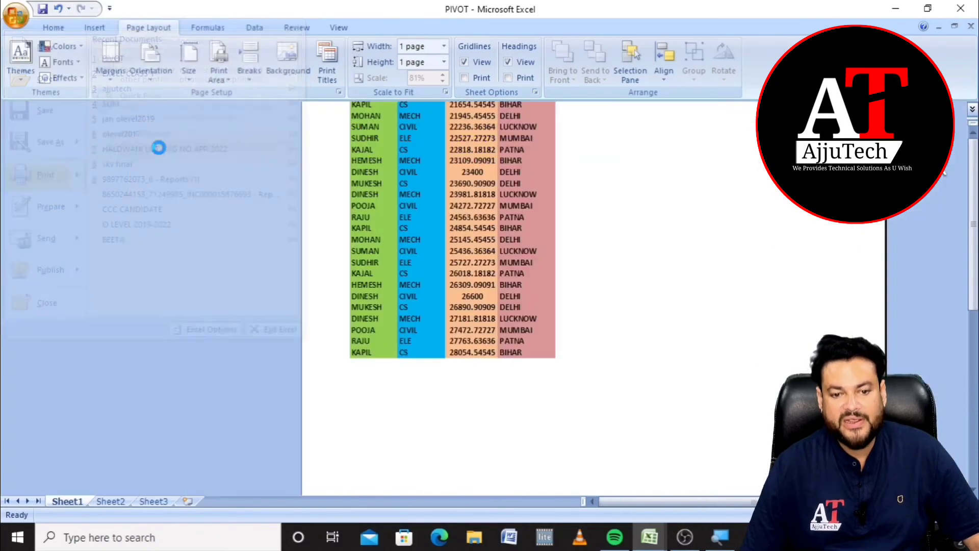
{"action": "left_click", "coordinate": [437, 246]}
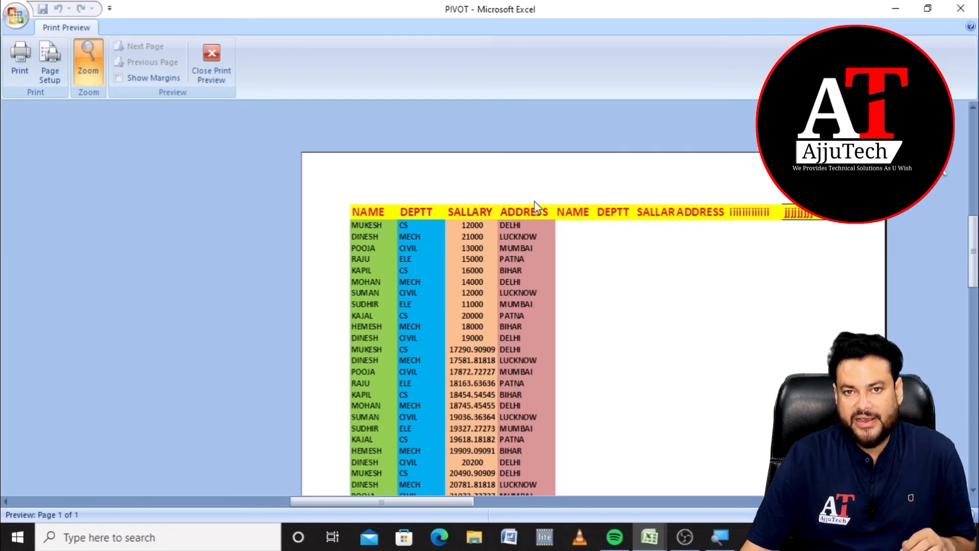
{"action": "left_click", "coordinate": [211, 62]}
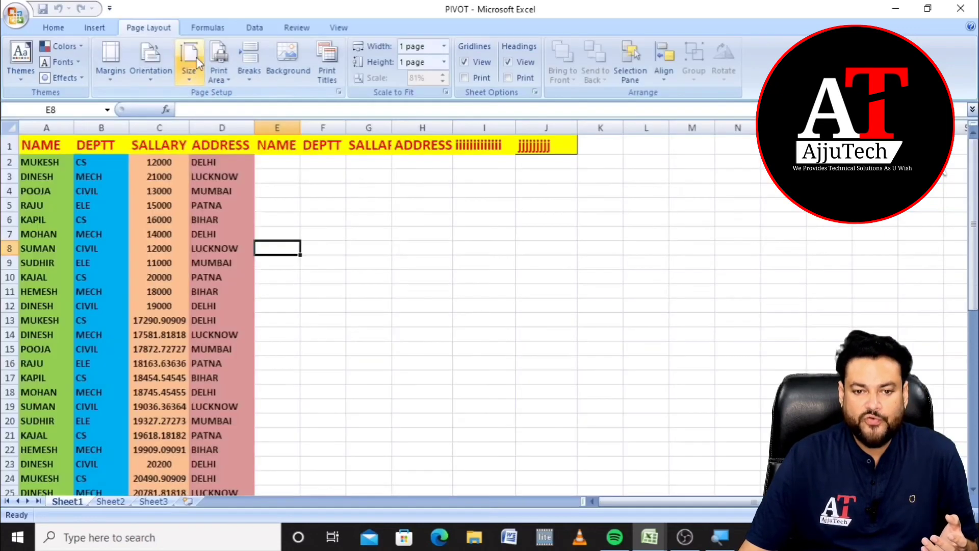
- Turn on printing of the sheet's gridlines and open the print preview
{"action": "left_click", "coordinate": [464, 78]}
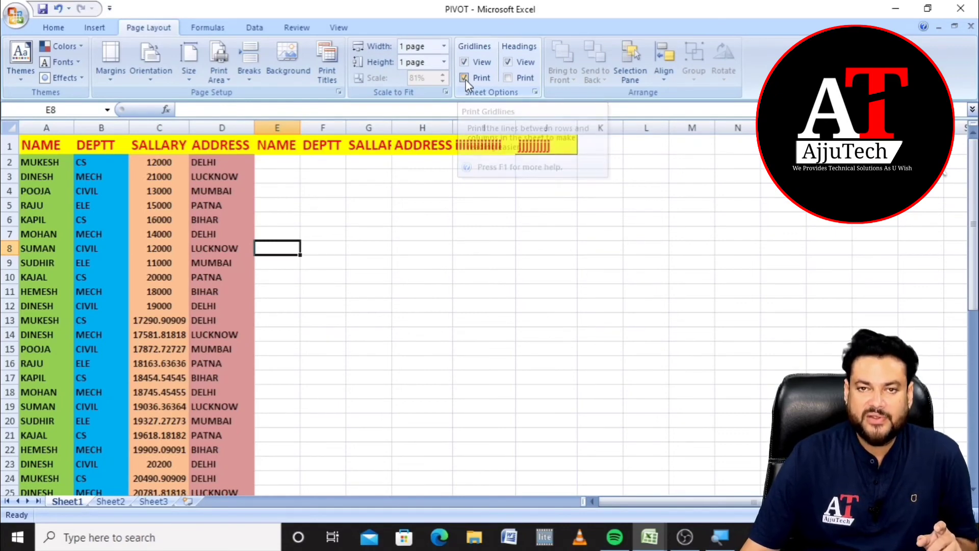
{"action": "left_click", "coordinate": [13, 21]}
{"action": "mouse_move", "coordinate": [53, 168]}
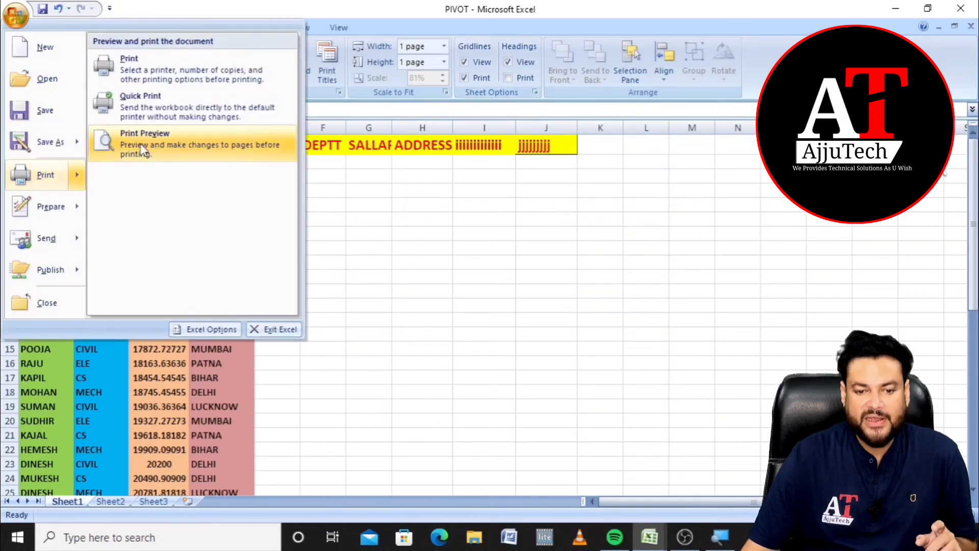
{"action": "left_click", "coordinate": [148, 200]}
- Examine the gridlines across the rows and columns of the previewed page, and close the print preview
{"action": "scroll", "coordinate": [647, 291], "scroll_direction": "down", "scroll_amount": 10}
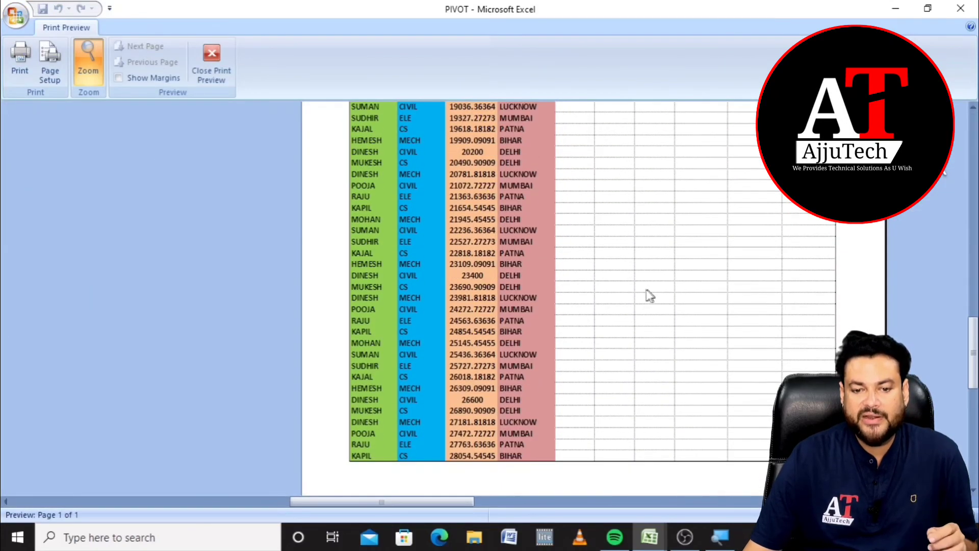
{"action": "scroll", "coordinate": [627, 291], "scroll_direction": "up", "scroll_amount": 10}
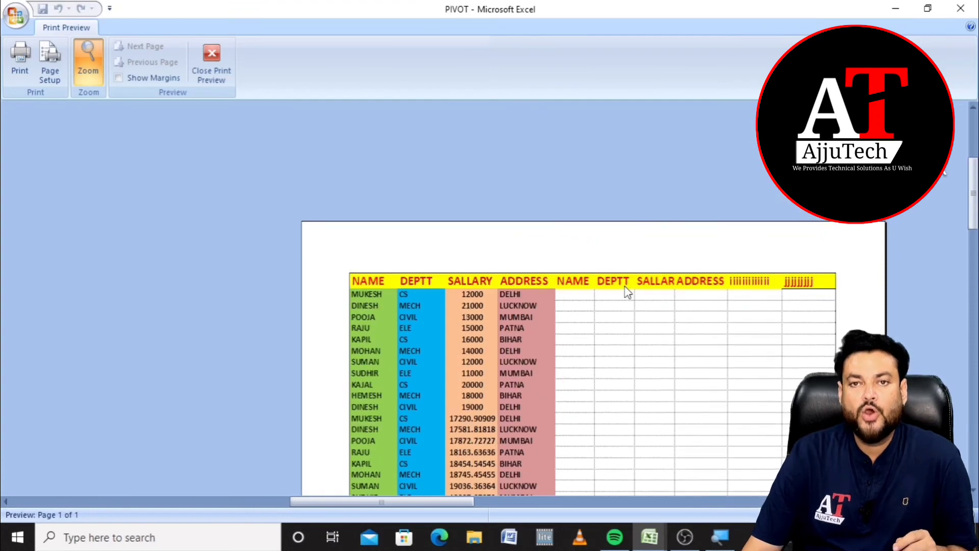
{"action": "left_click", "coordinate": [366, 296]}
{"action": "left_click", "coordinate": [446, 296]}
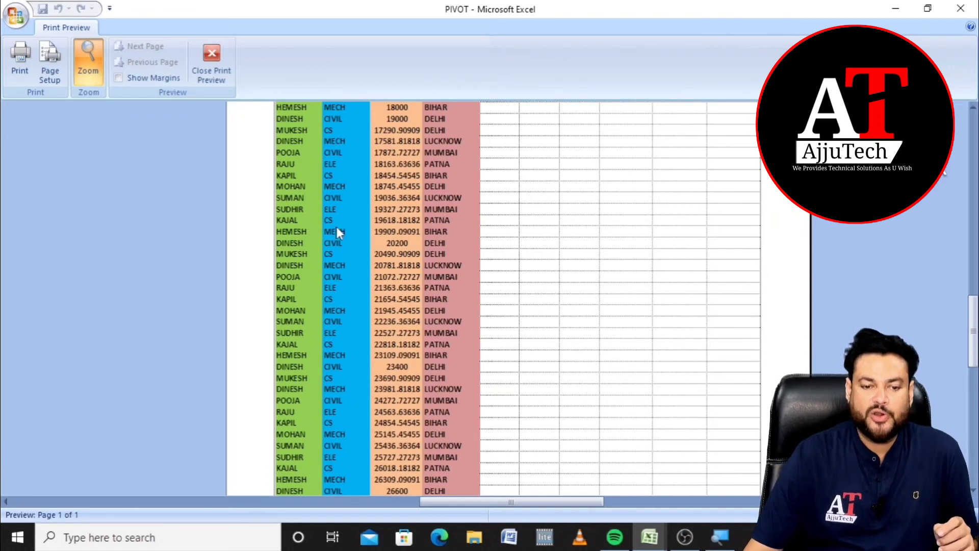
{"action": "scroll", "coordinate": [337, 228], "scroll_direction": "up", "scroll_amount": 3}
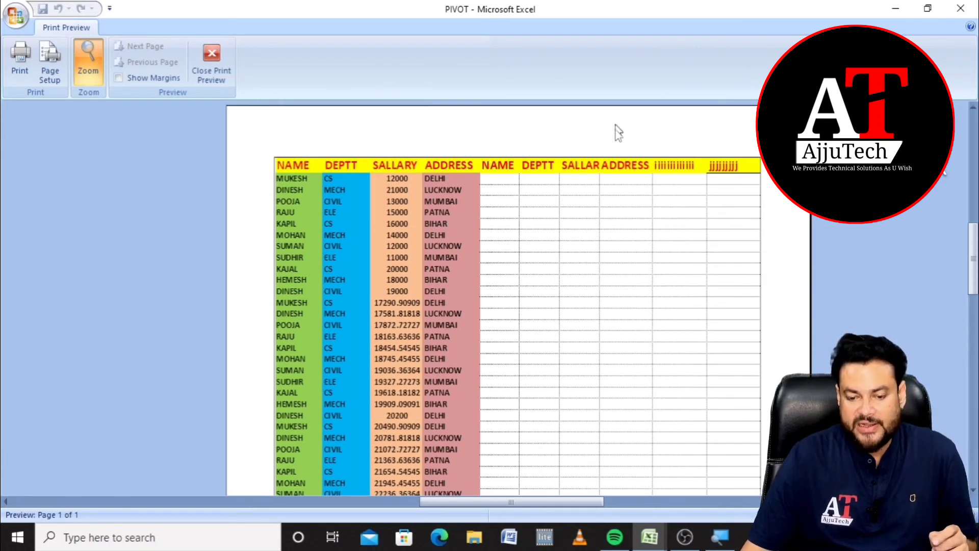
{"action": "scroll", "coordinate": [618, 312], "scroll_direction": "down", "scroll_amount": 10}
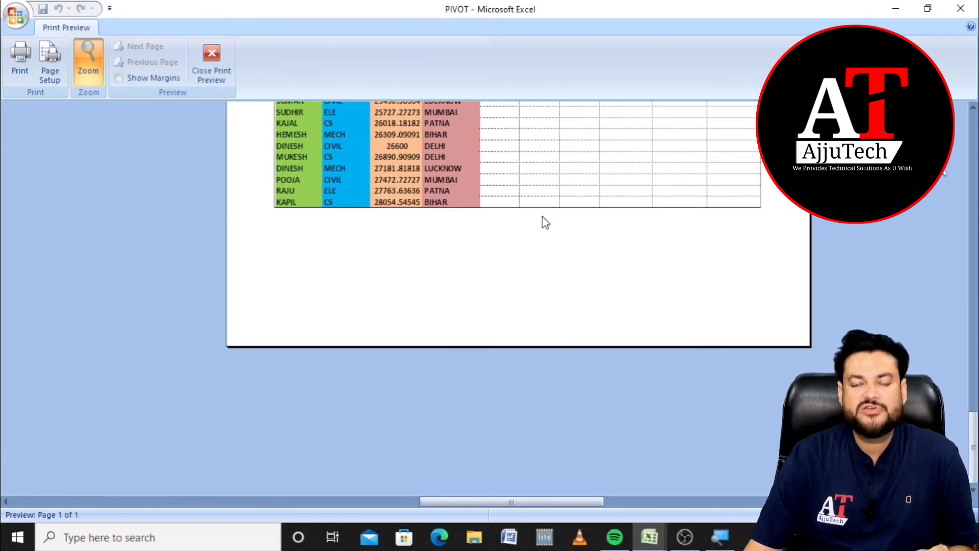
{"action": "scroll", "coordinate": [544, 222], "scroll_direction": "up", "scroll_amount": 10}
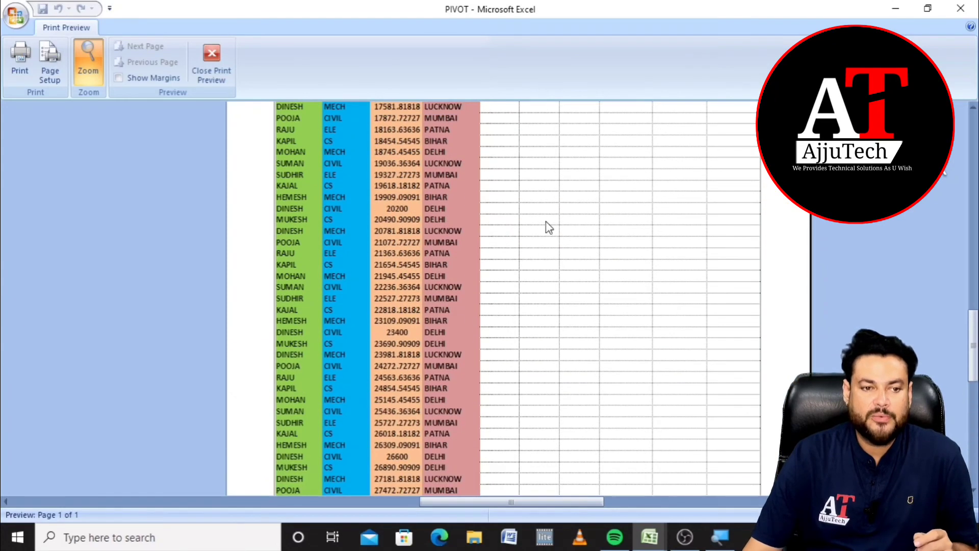
{"action": "left_click", "coordinate": [206, 57]}
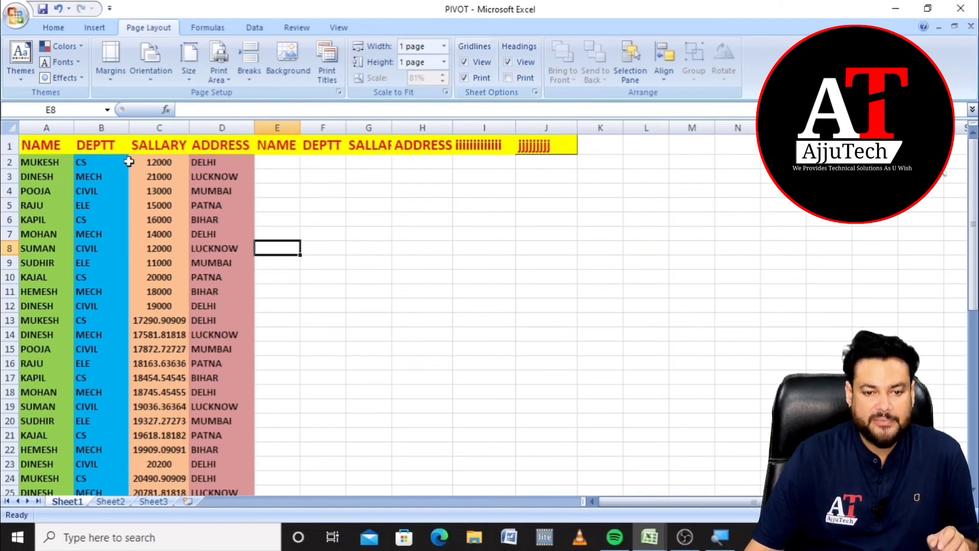
- Point out the worksheet's column headings by selecting columns H, I, J and K in turn, and return to cell F5
{"action": "left_click", "coordinate": [422, 129]}
{"action": "left_click", "coordinate": [489, 128]}
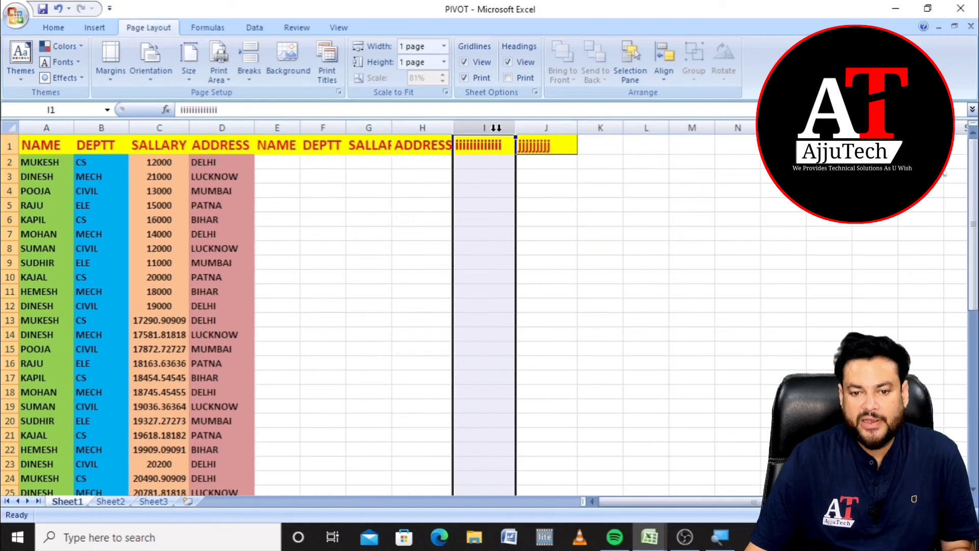
{"action": "left_click", "coordinate": [557, 128]}
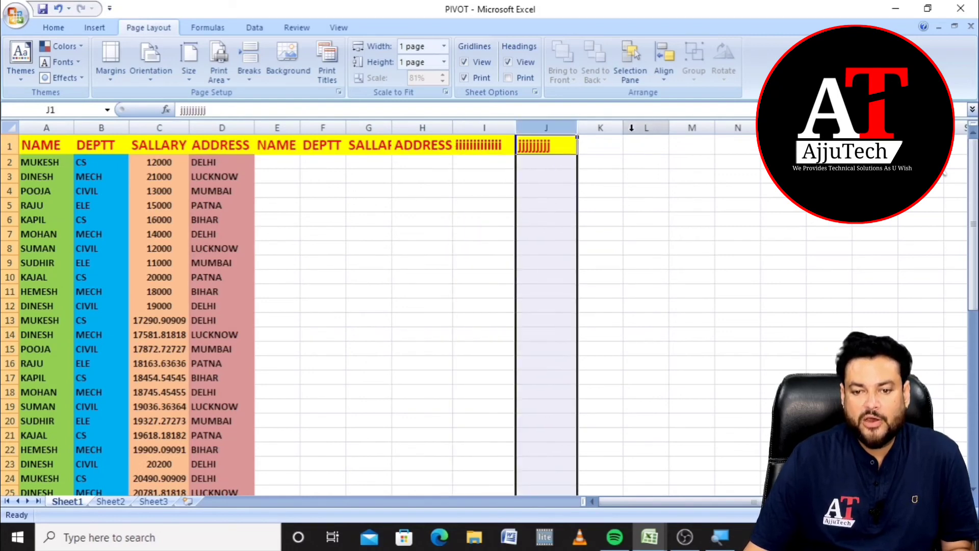
{"action": "left_click", "coordinate": [604, 128]}
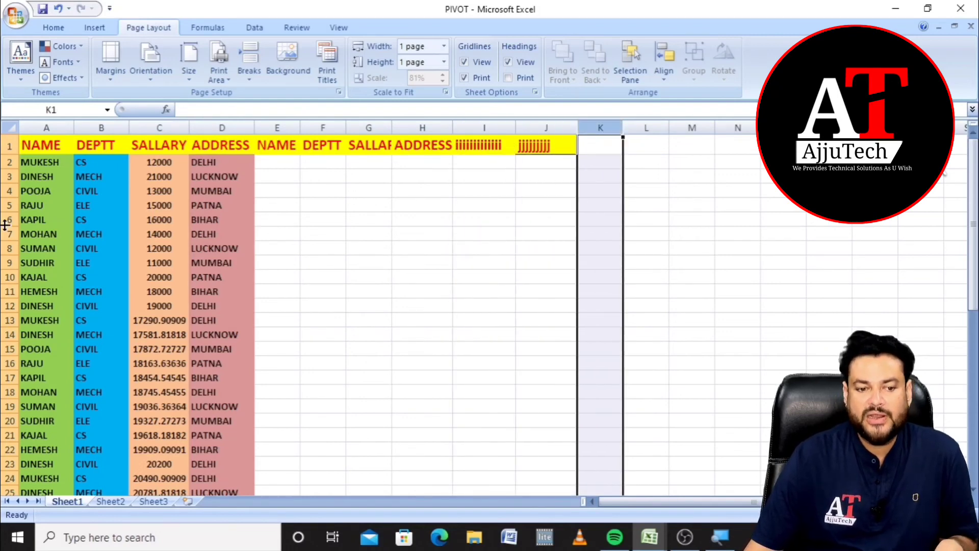
{"action": "left_click", "coordinate": [332, 202]}
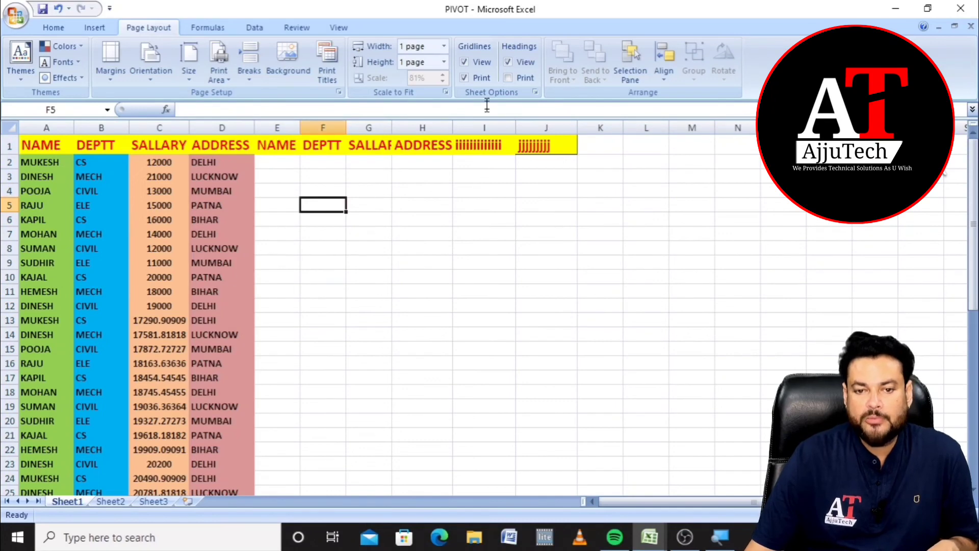
- Hide the row and column headings on the worksheet and show them again, twice
{"action": "left_click", "coordinate": [508, 62]}
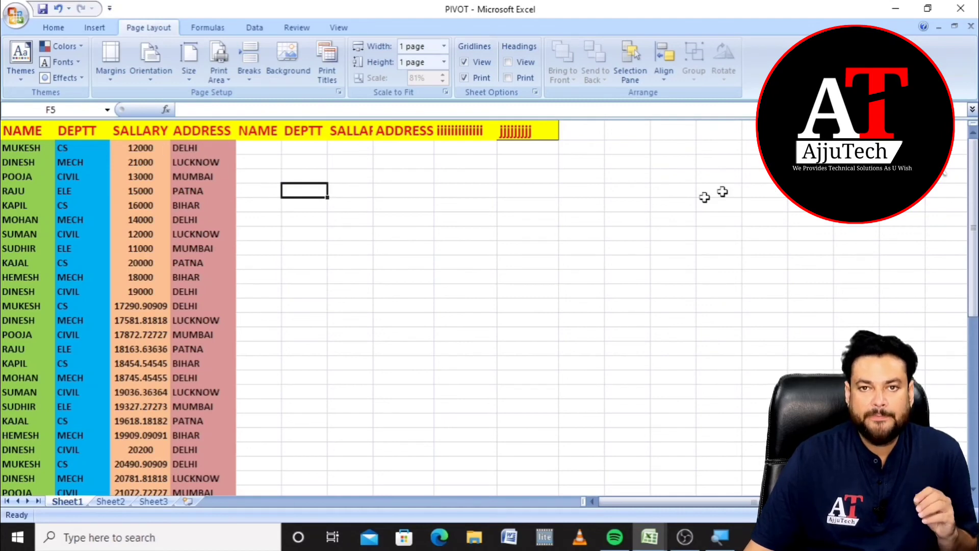
{"action": "left_click", "coordinate": [509, 62]}
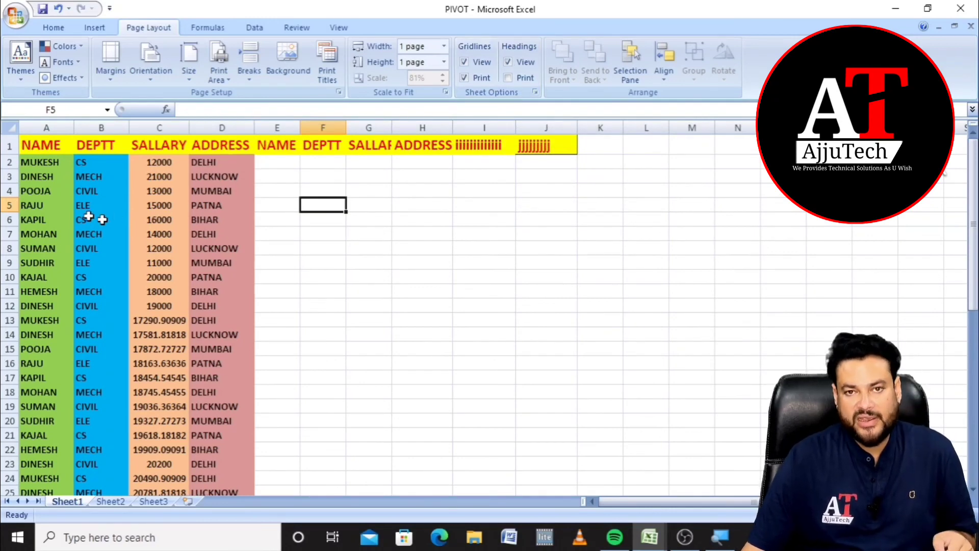
{"action": "left_click", "coordinate": [509, 63]}
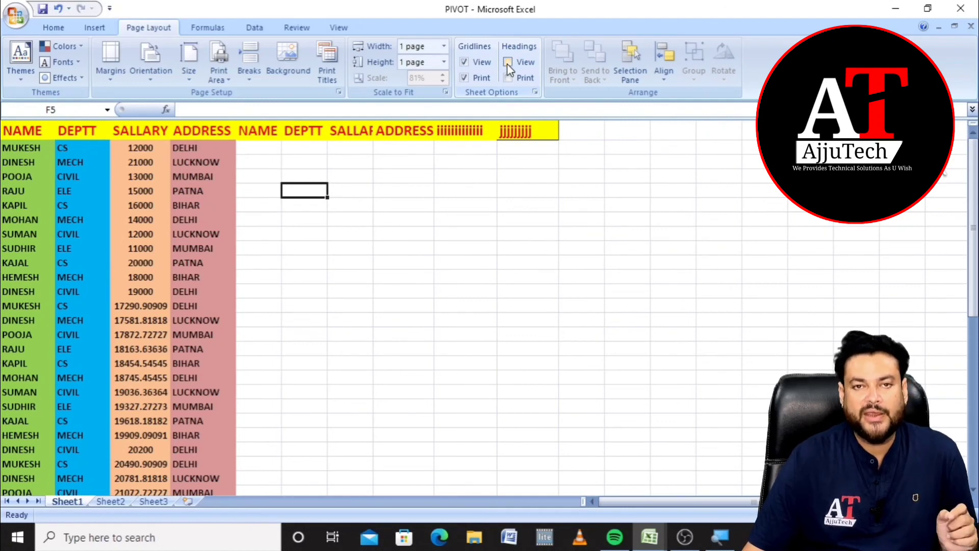
{"action": "left_click", "coordinate": [508, 62]}
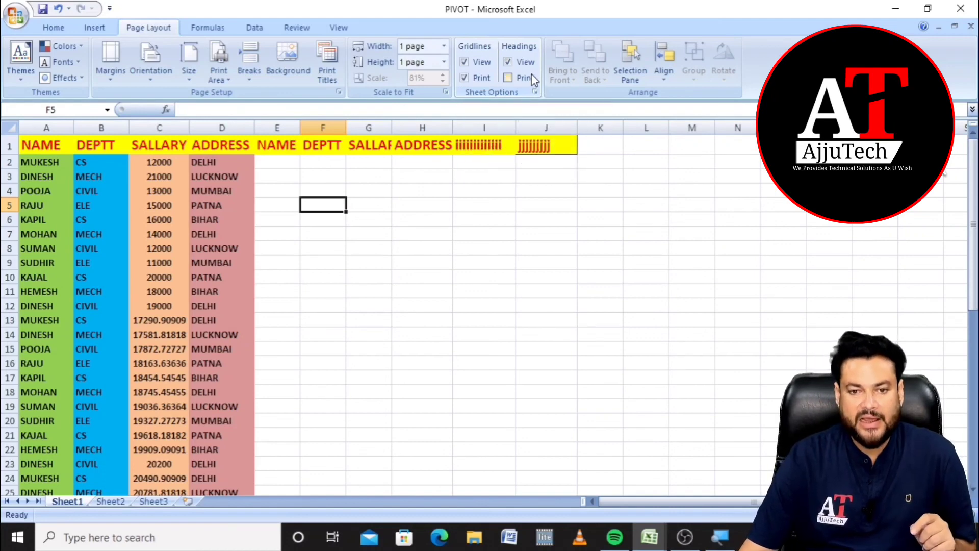
- Check the sheet without headings in print preview, close it, and turn on printing of the row and column headings
{"action": "left_click", "coordinate": [21, 21]}
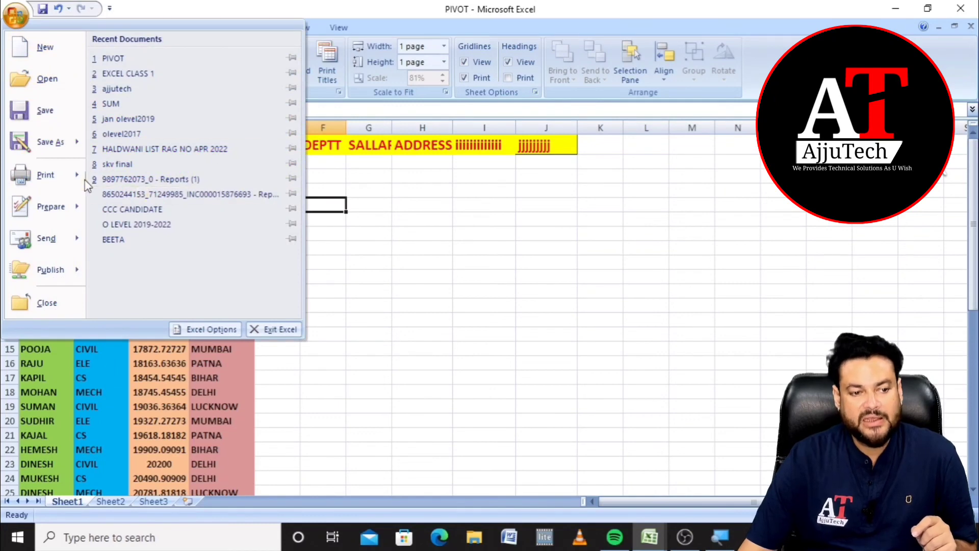
{"action": "mouse_move", "coordinate": [71, 175]}
{"action": "left_click", "coordinate": [153, 152]}
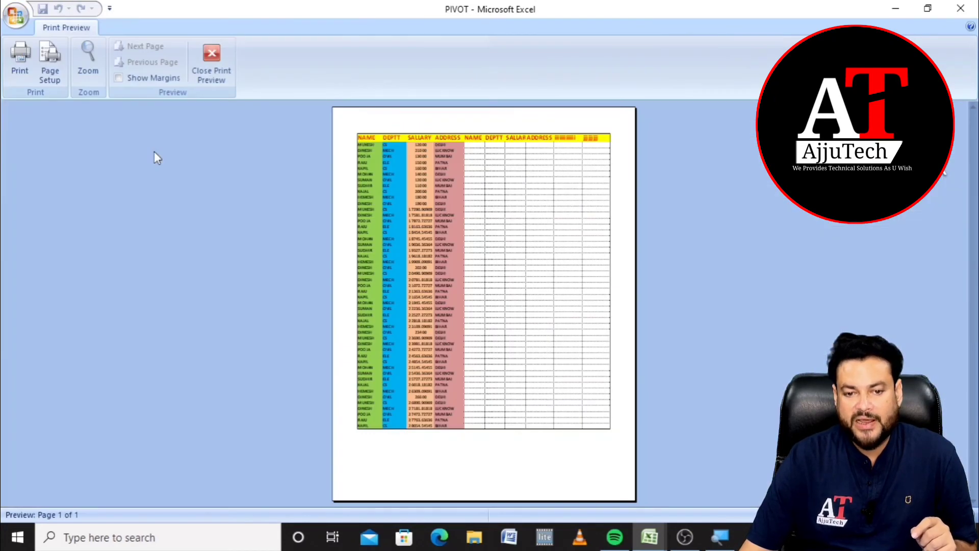
{"action": "left_click", "coordinate": [499, 143]}
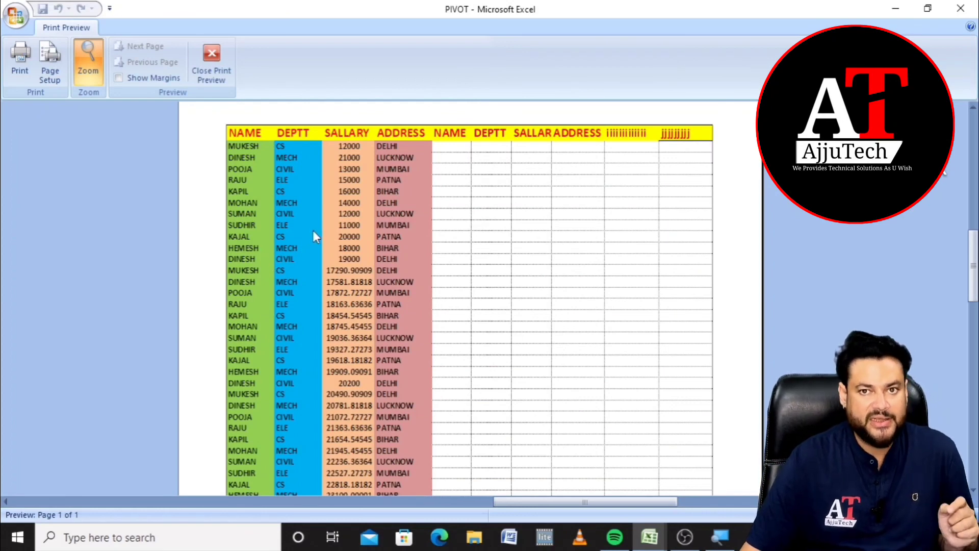
{"action": "left_click", "coordinate": [204, 56]}
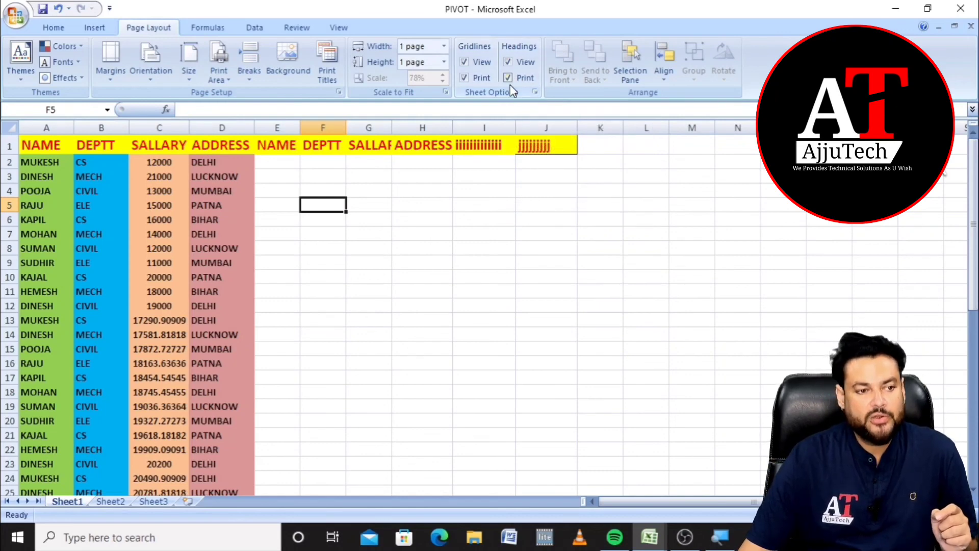
- Check the row numbers and column letters in print preview, and close the preview
{"action": "left_click", "coordinate": [15, 15]}
{"action": "mouse_move", "coordinate": [33, 175]}
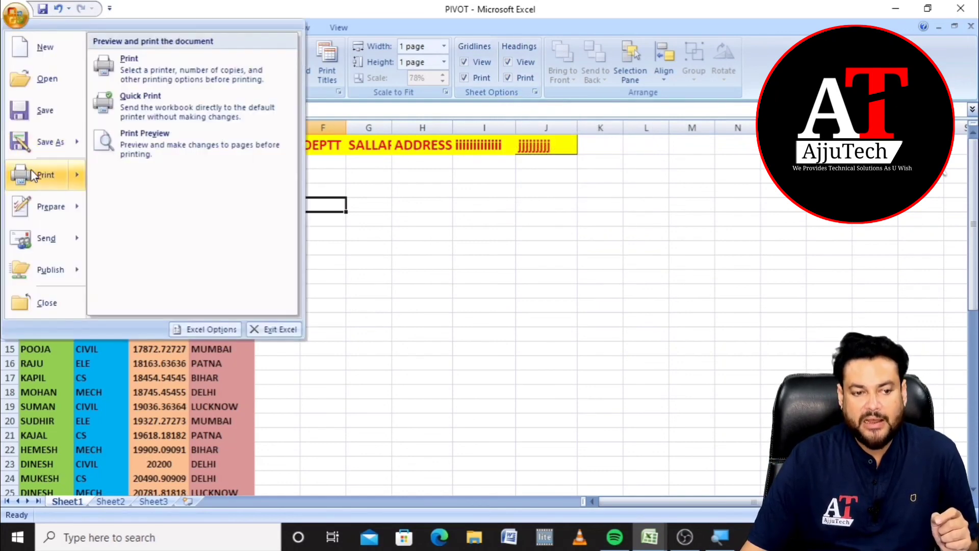
{"action": "left_click", "coordinate": [179, 153]}
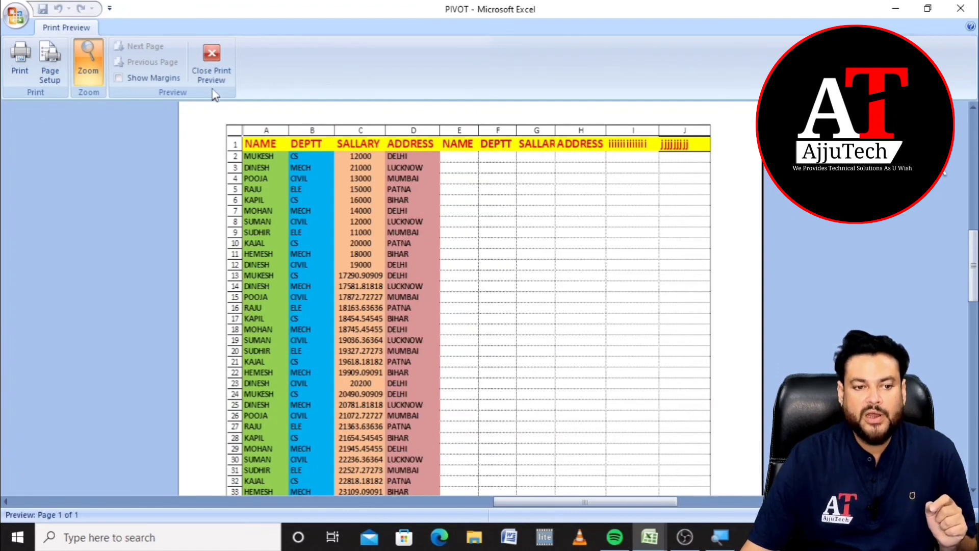
{"action": "left_click", "coordinate": [212, 63]}
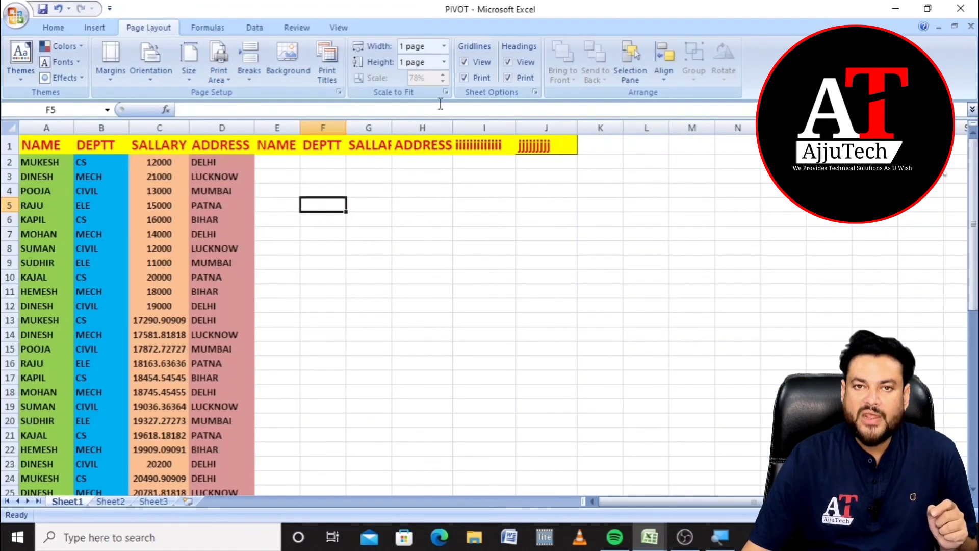